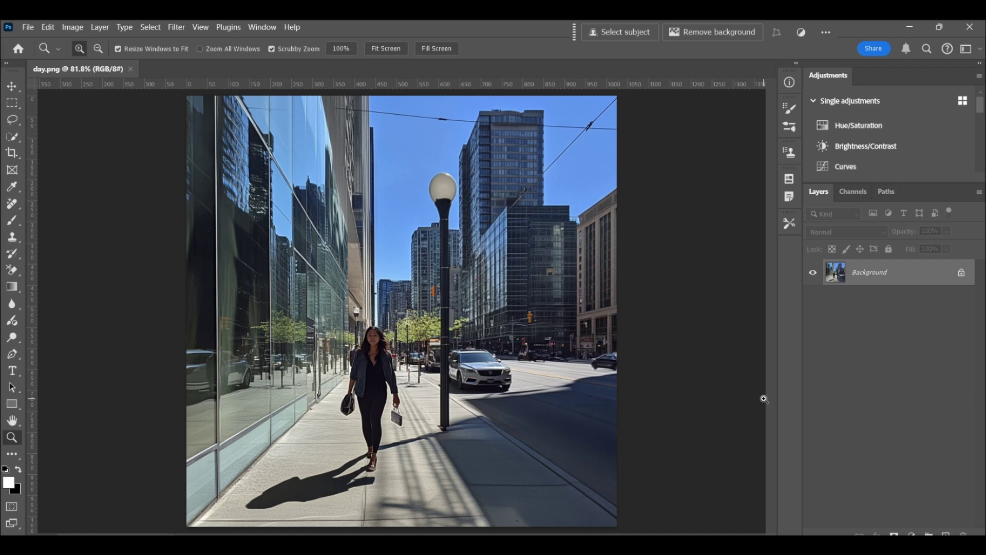
Duplicate the photo layer and Quick-Select the blue sky above the street.
{"action": "key", "text": "ctrl+j"}
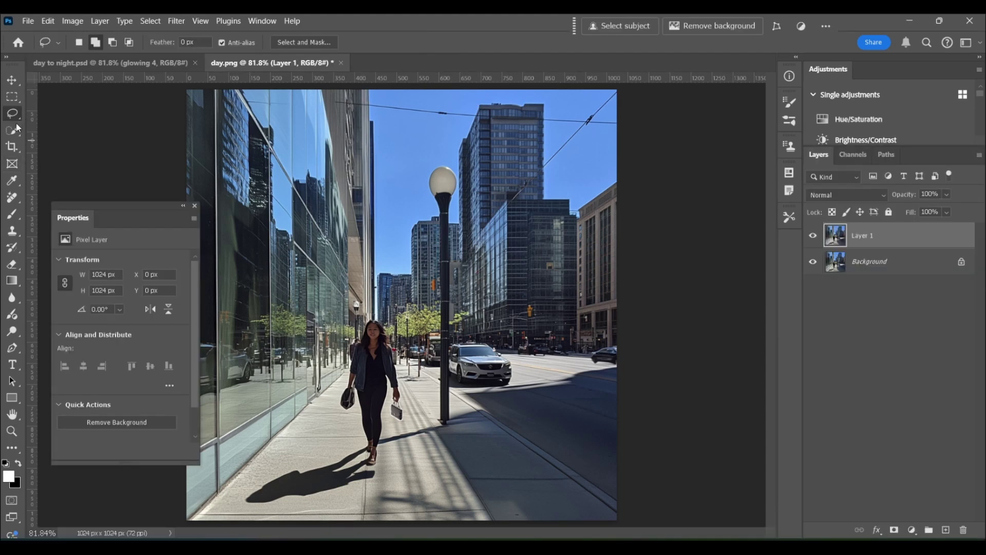
{"action": "left_click", "coordinate": [13, 130]}
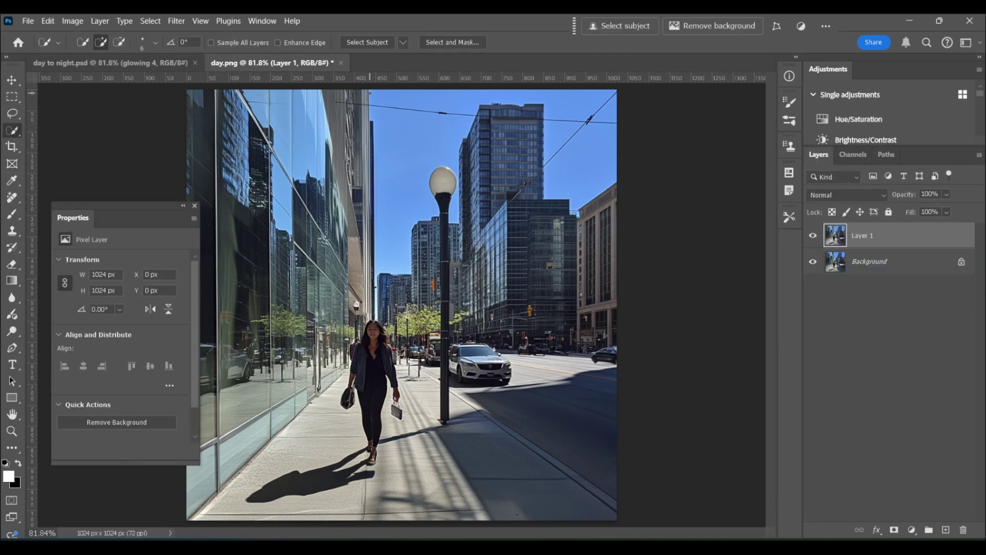
{"action": "mouse_move", "coordinate": [373, 93]}
{"action": "left_mouse_down"}
{"action": "mouse_move", "coordinate": [427, 136]}
{"action": "mouse_move", "coordinate": [439, 100]}
{"action": "mouse_move", "coordinate": [421, 99]}
{"action": "mouse_move", "coordinate": [548, 97]}
{"action": "mouse_move", "coordinate": [571, 123]}
{"action": "left_mouse_up"}
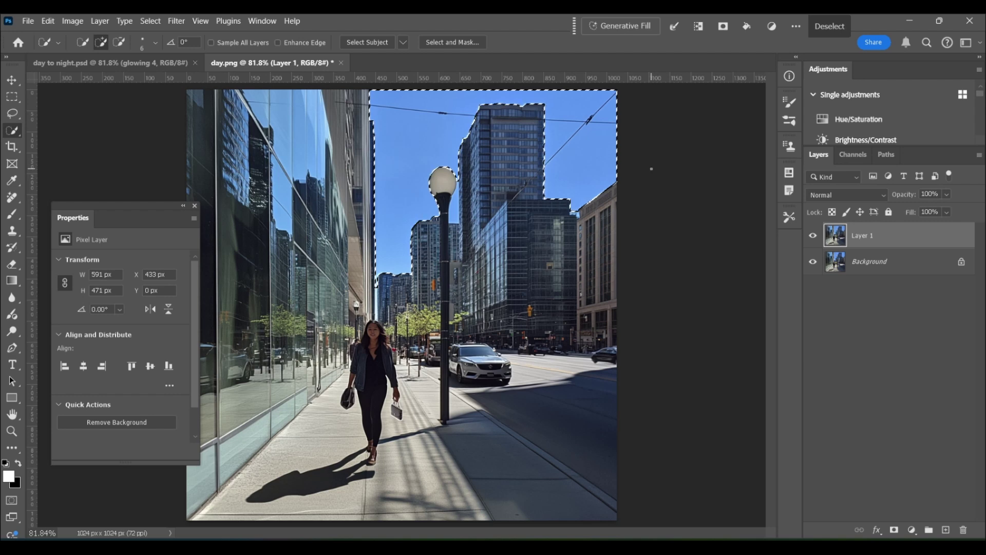
Generative Fill the sky with the prompt 'night sky with stars and moon and cluuds'.
{"action": "left_click", "coordinate": [637, 25]}
{"action": "type", "text": "night sky with"}
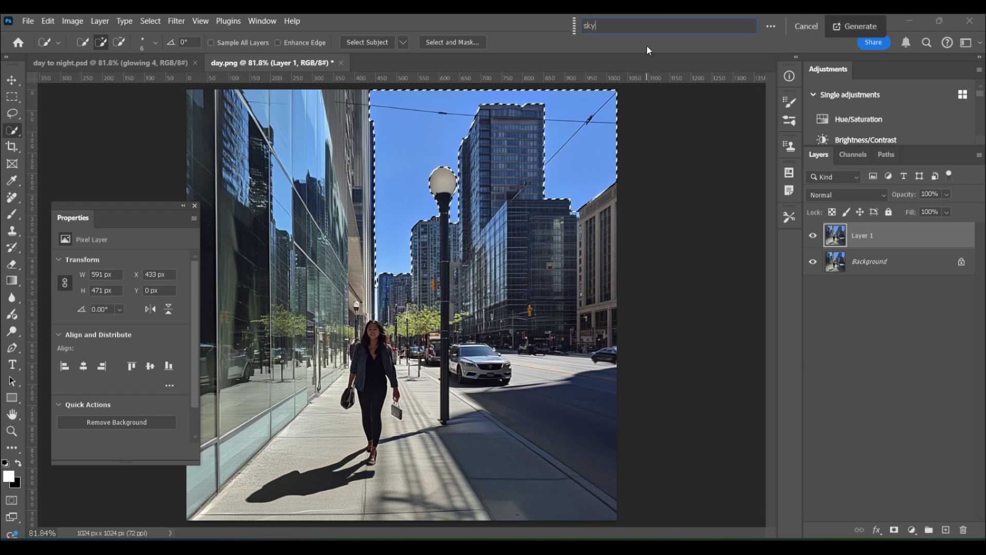
{"action": "type", "text": " stars and moon and clu"}
{"action": "type", "text": "uds"}
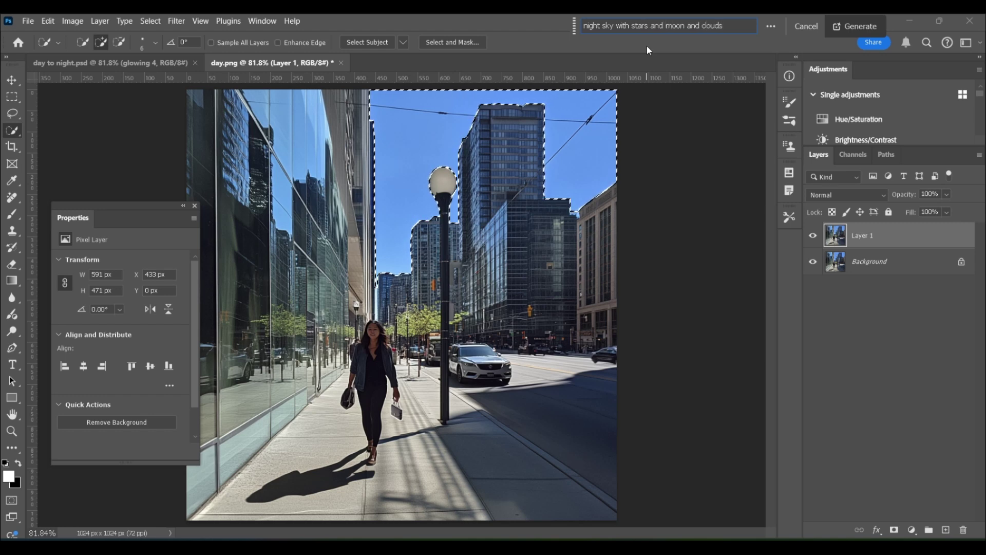
{"action": "left_click", "coordinate": [859, 32]}
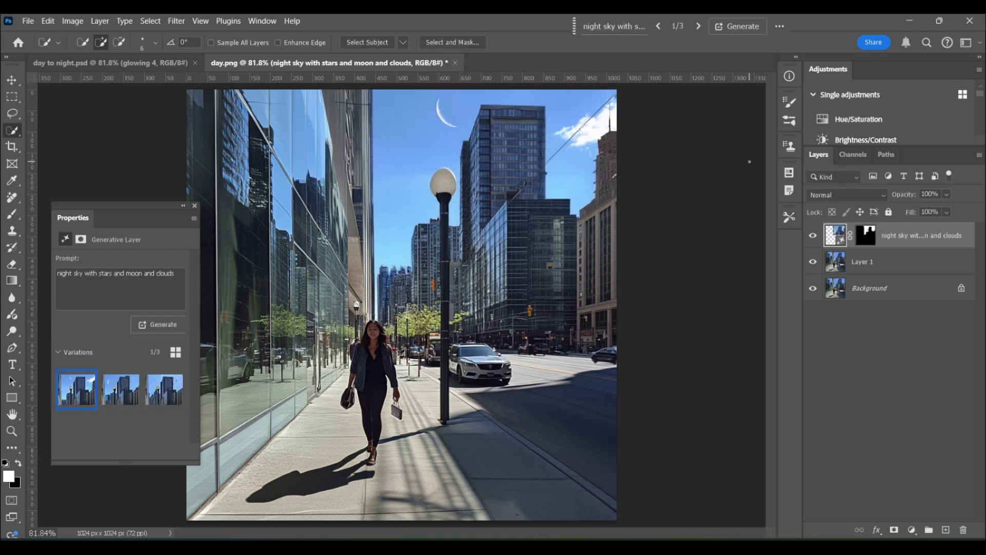
Browse the three generated sky variations and settle on the first.
{"action": "left_click", "coordinate": [115, 406]}
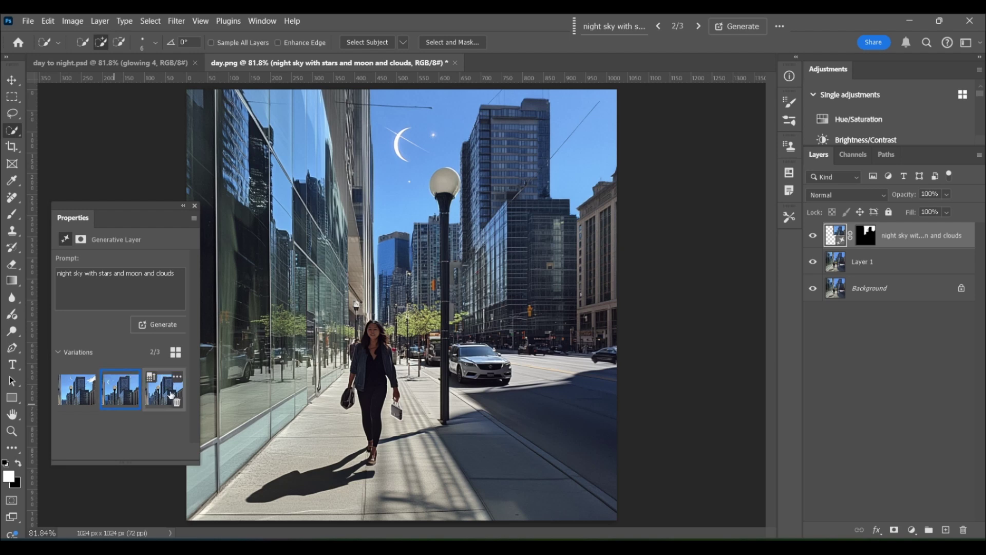
{"action": "left_click", "coordinate": [170, 395]}
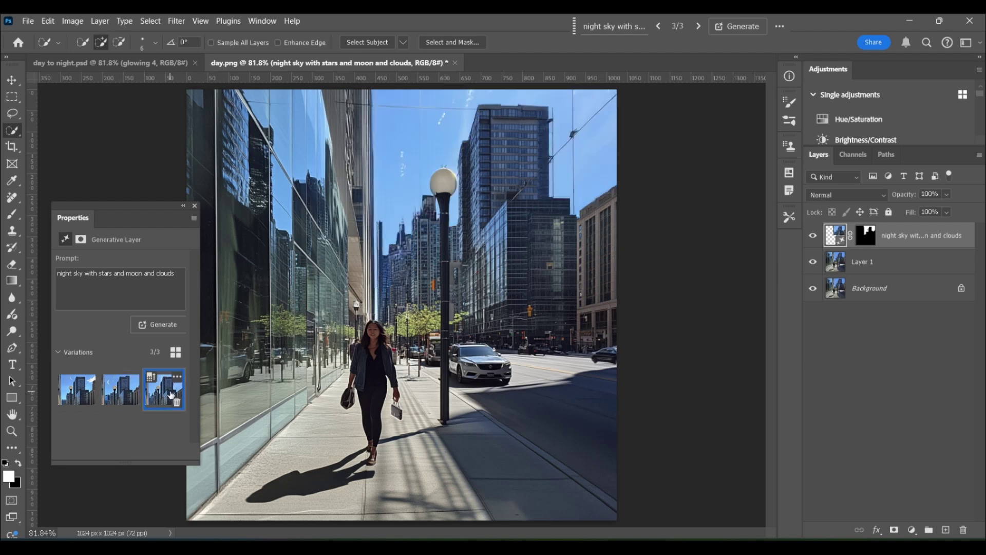
{"action": "left_click", "coordinate": [111, 409]}
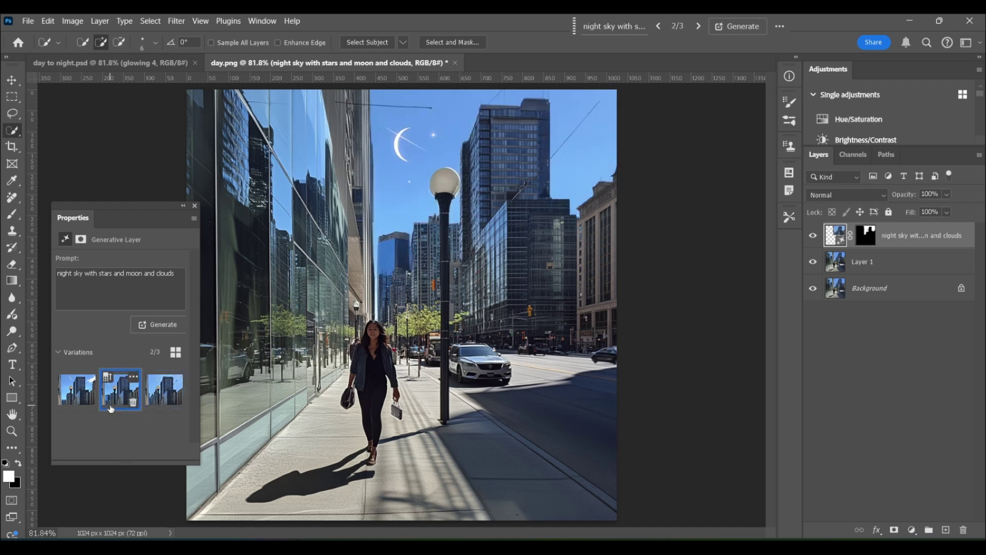
{"action": "left_click", "coordinate": [83, 405]}
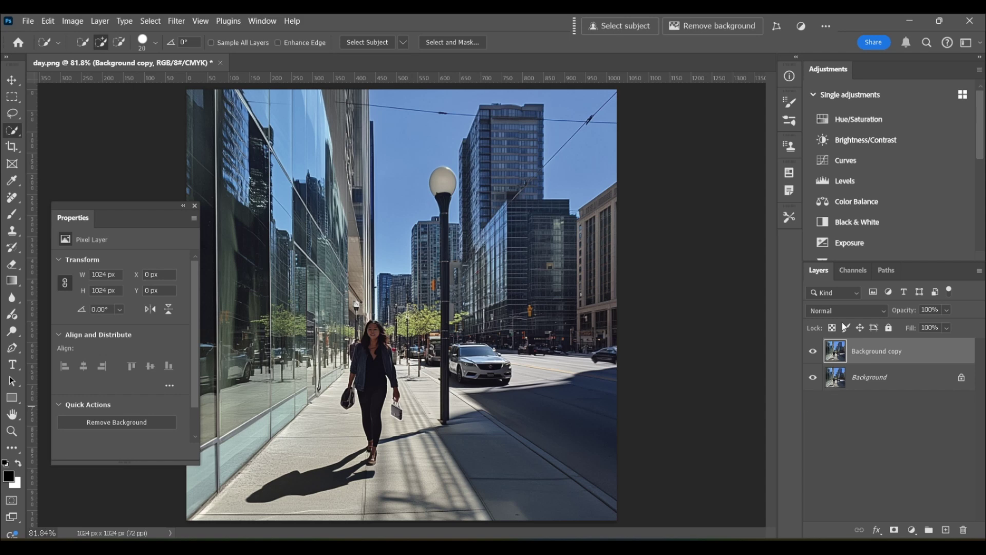
Add a Curves adjustment layer above the Background copy.
{"action": "left_click", "coordinate": [832, 163]}
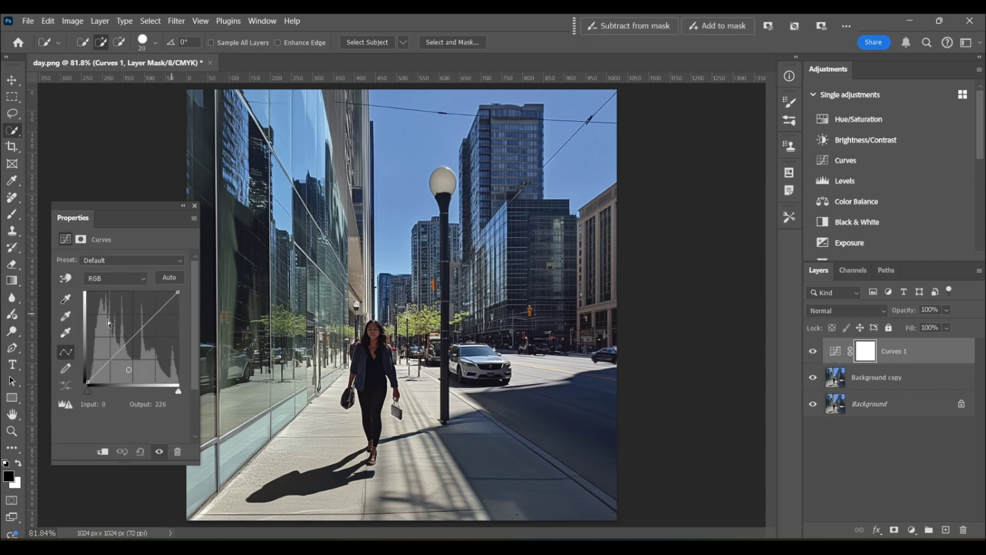
Lower the Curves midtones and white point so the street looks dim and evening-like.
{"action": "left_click_drag", "start_coordinate": [133, 335], "coordinate": [140, 357]}
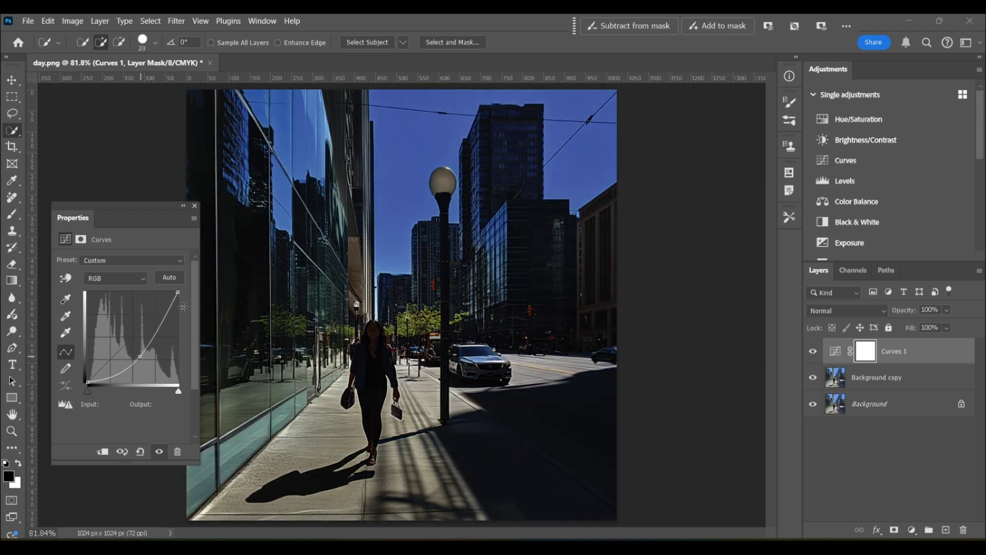
{"action": "left_click_drag", "start_coordinate": [178, 292], "coordinate": [146, 361]}
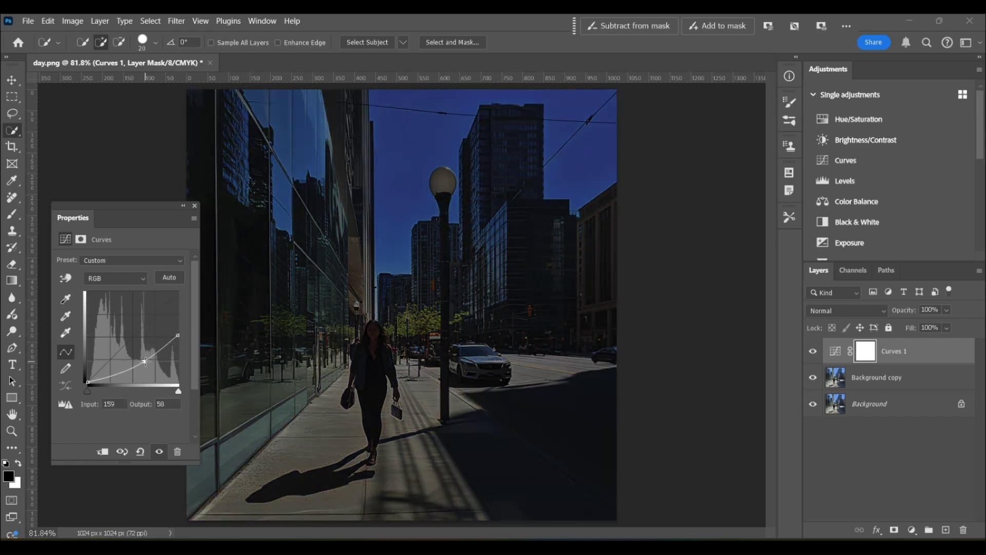
{"action": "left_click", "coordinate": [835, 447]}
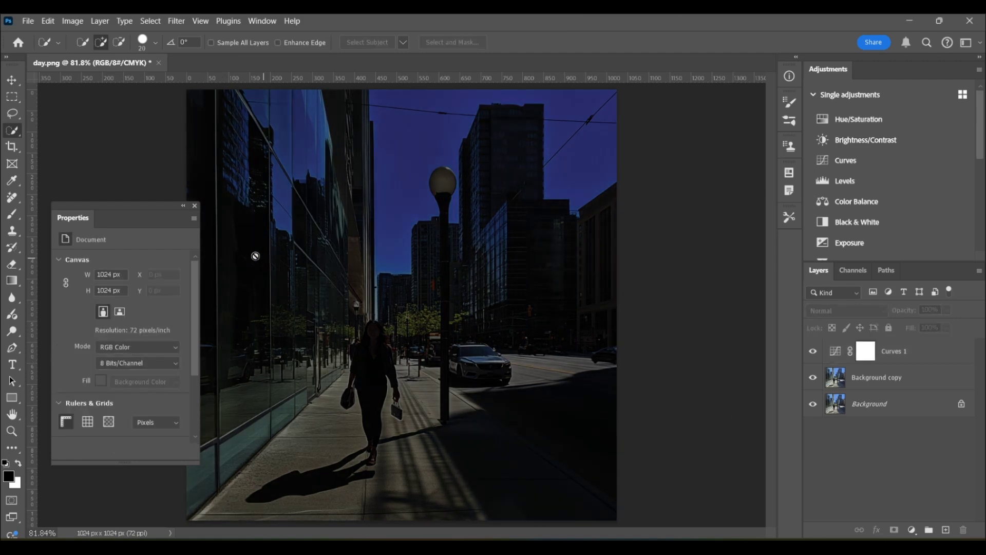
Close Properties and merge all visible layers into a new top Layer 1.
{"action": "left_click", "coordinate": [195, 205]}
{"action": "key", "text": "p"}
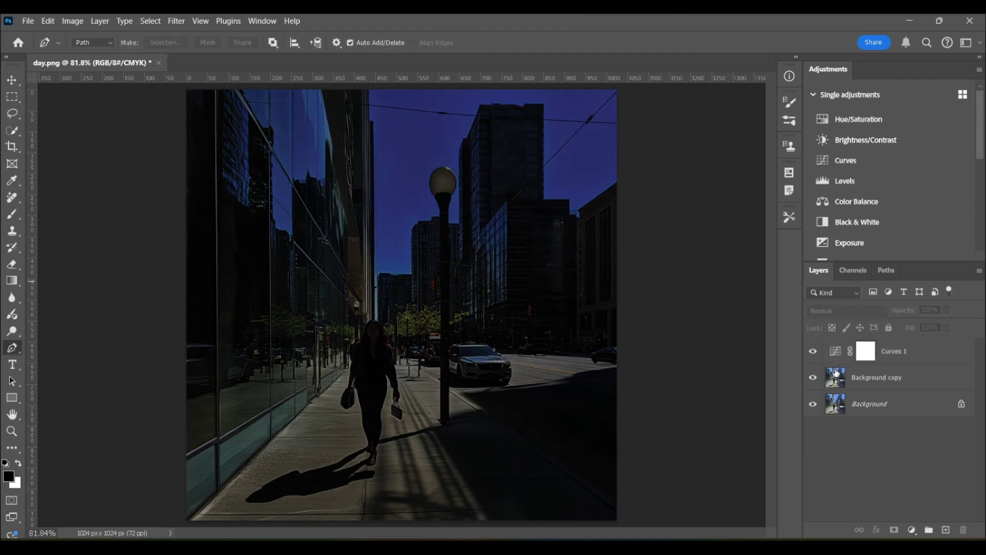
{"action": "left_click", "coordinate": [834, 353]}
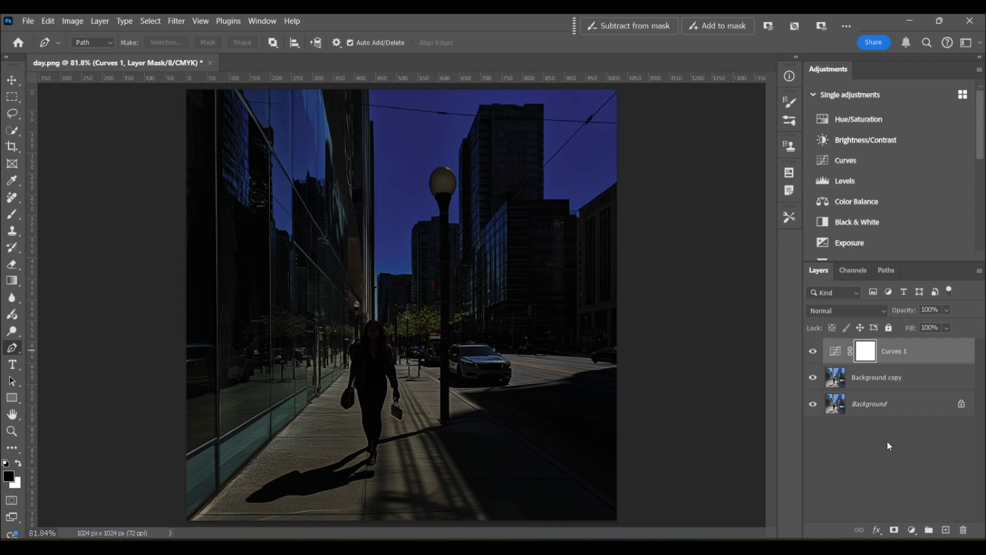
{"action": "key", "text": "ctrl+shift+alt+e"}
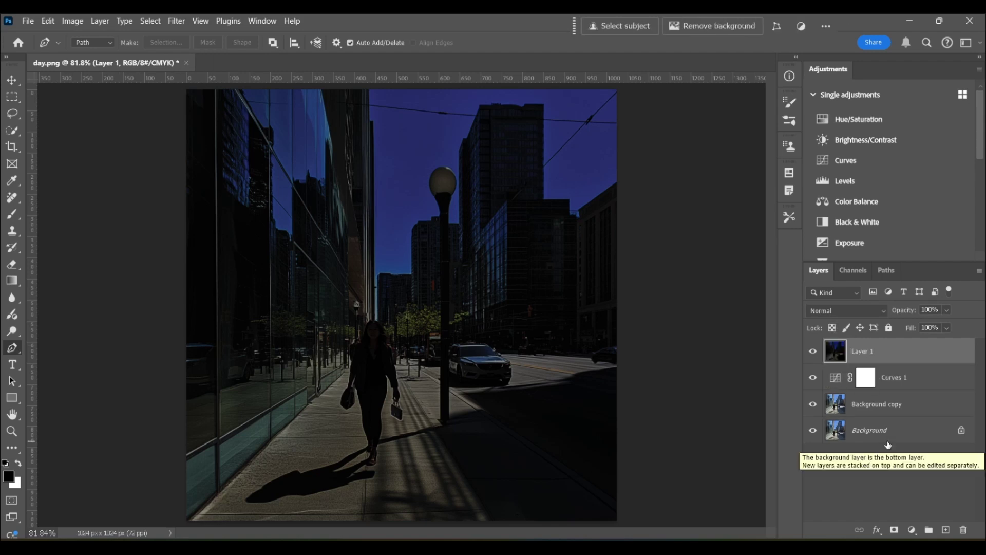
Convert the Pen-traced sky path into an active selection.
{"action": "right_click", "coordinate": [576, 137]}
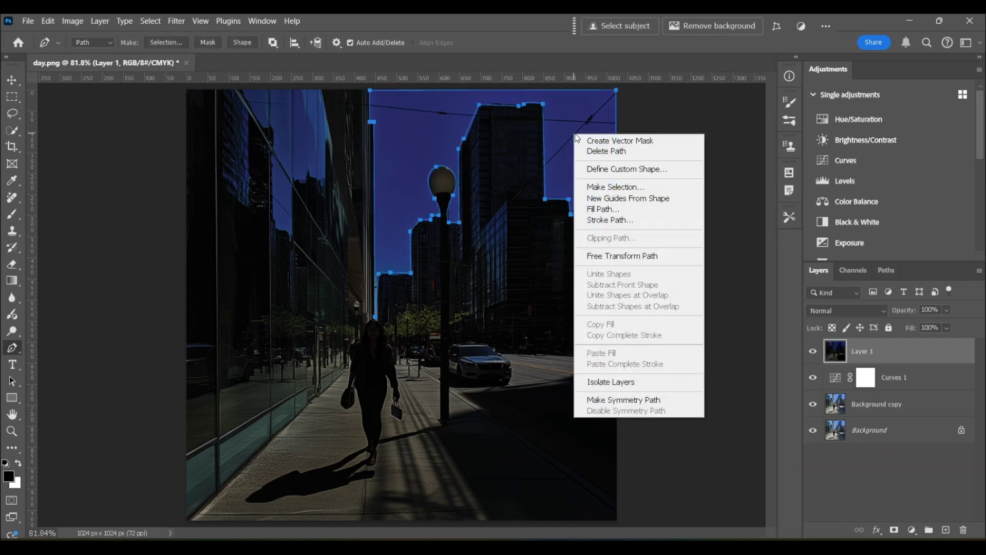
{"action": "left_click", "coordinate": [614, 187]}
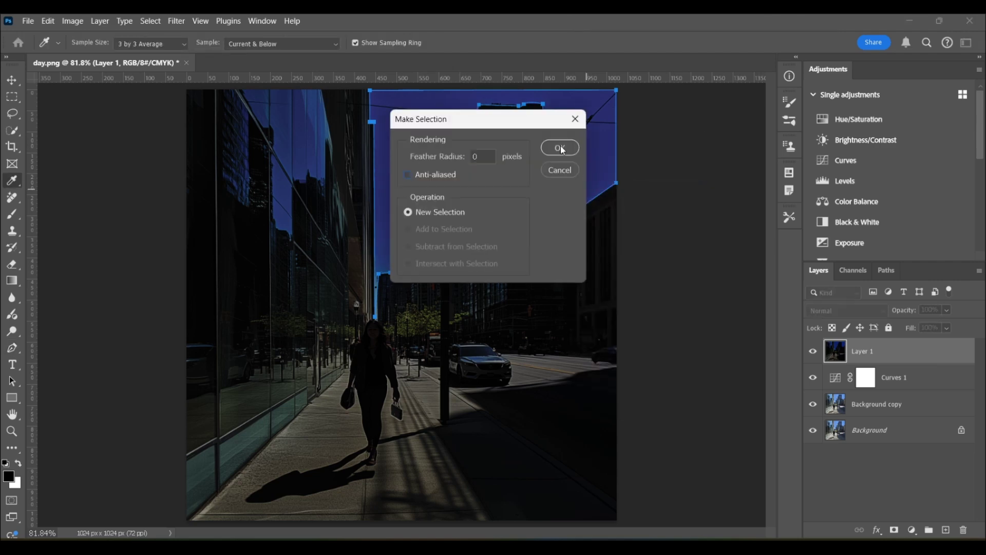
{"action": "left_click", "coordinate": [562, 148]}
Generative Fill the sky with 'dark starry sky, stars visible, no daylight'.
{"action": "left_click", "coordinate": [611, 26]}
{"action": "type", "text": "d"}
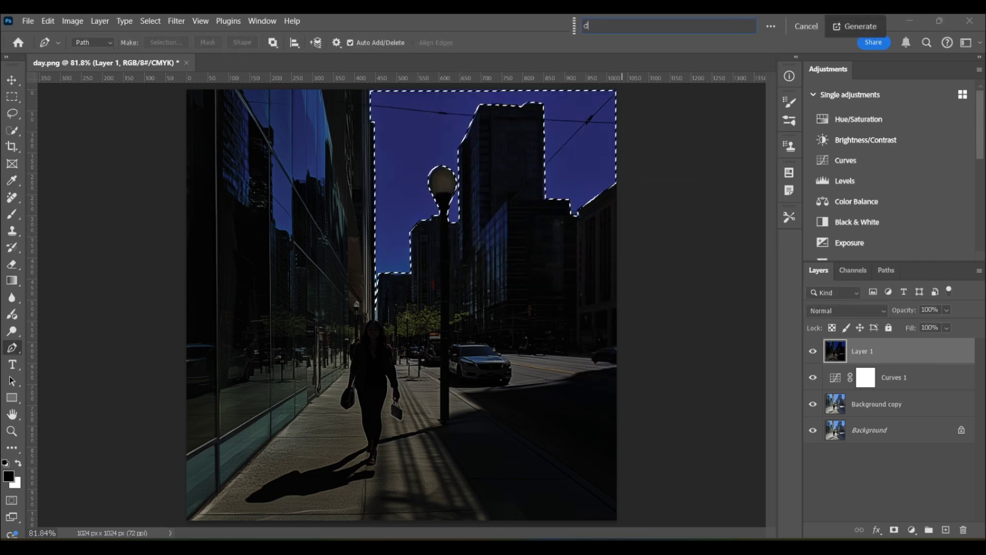
{"action": "type", "text": "ark starry sky"}
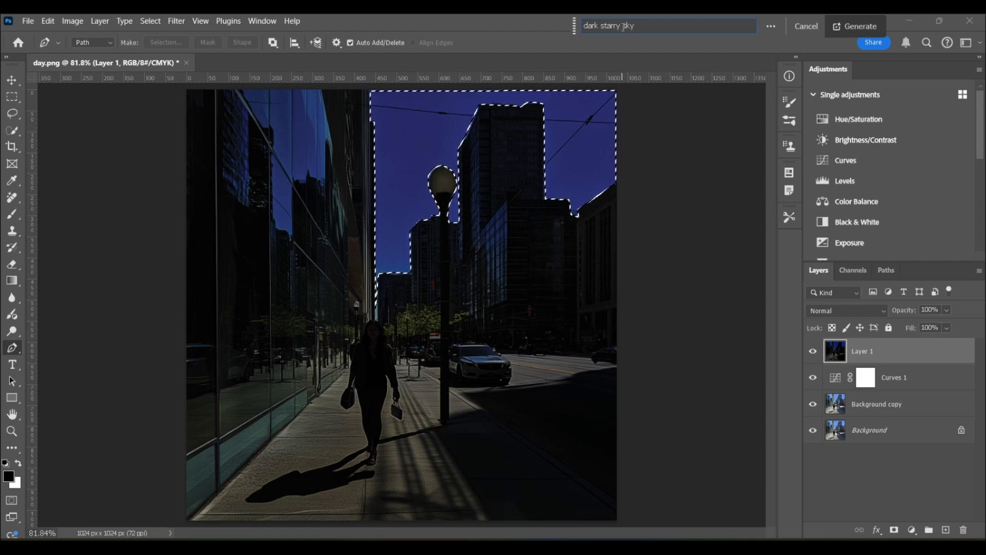
{"action": "type", "text": ", stars"}
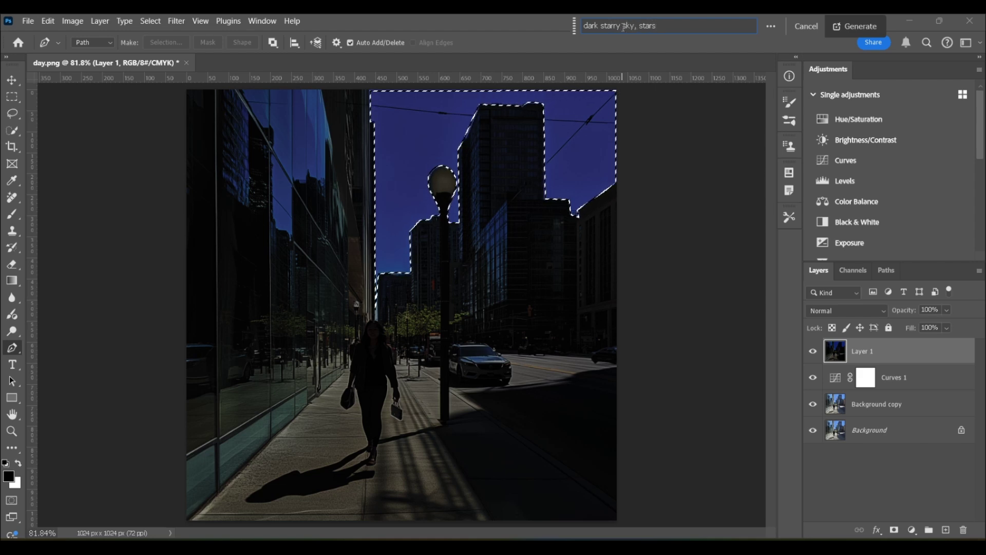
{"action": "type", "text": " visible, no dayli"}
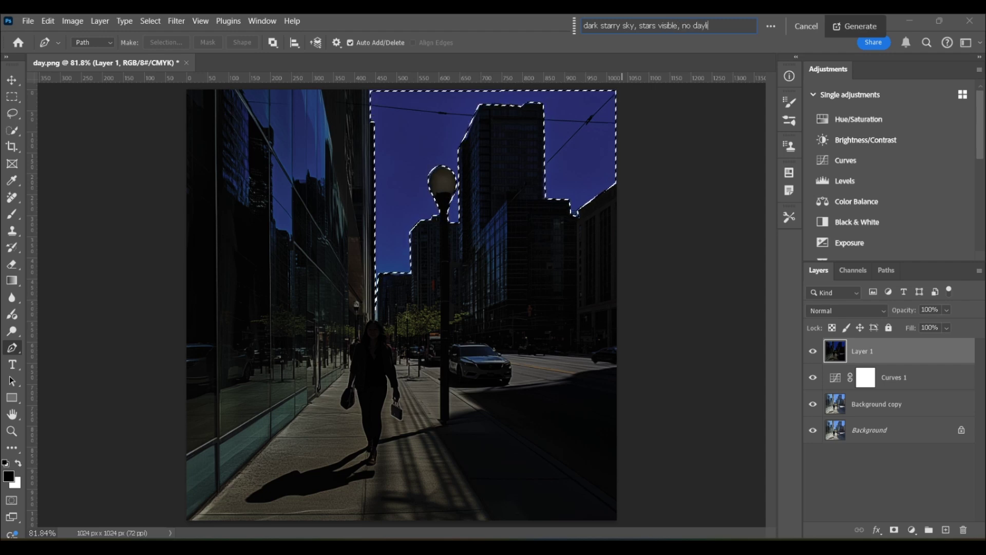
{"action": "type", "text": "ght"}
{"action": "left_click", "coordinate": [858, 26]}
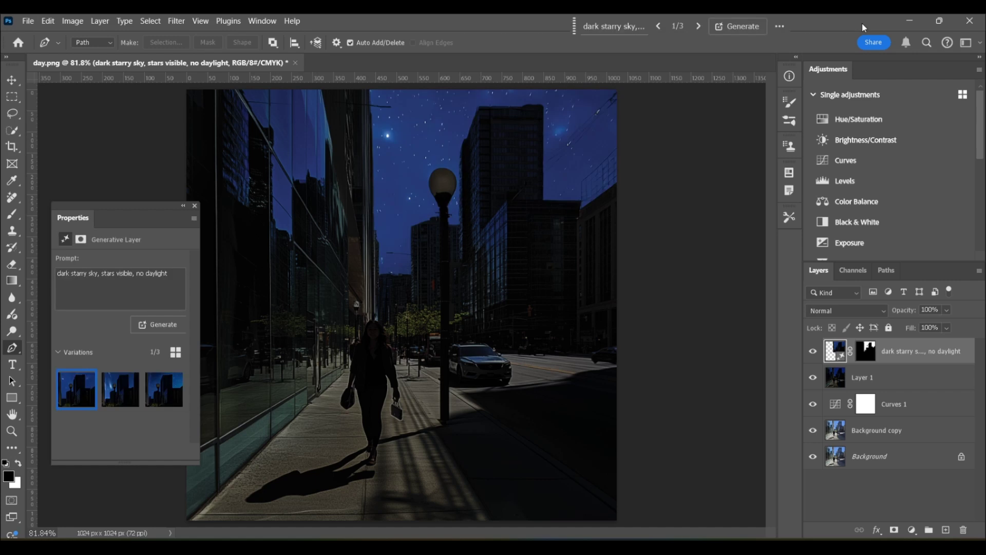
Hide Layer 1 and Curves 1, compare the three starry sky variations, and select the mask.
{"action": "left_click", "coordinate": [812, 377]}
{"action": "left_click", "coordinate": [812, 404]}
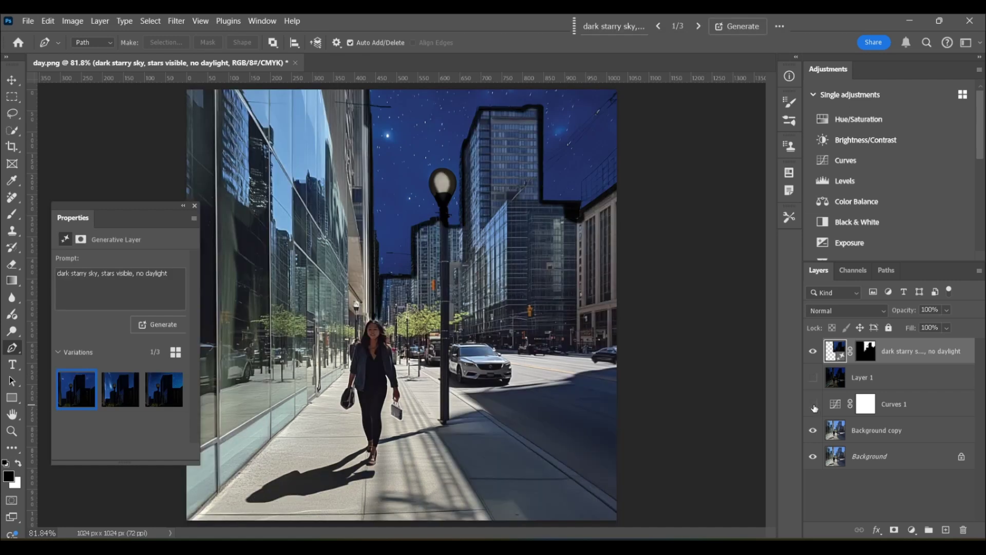
{"action": "left_click", "coordinate": [127, 397]}
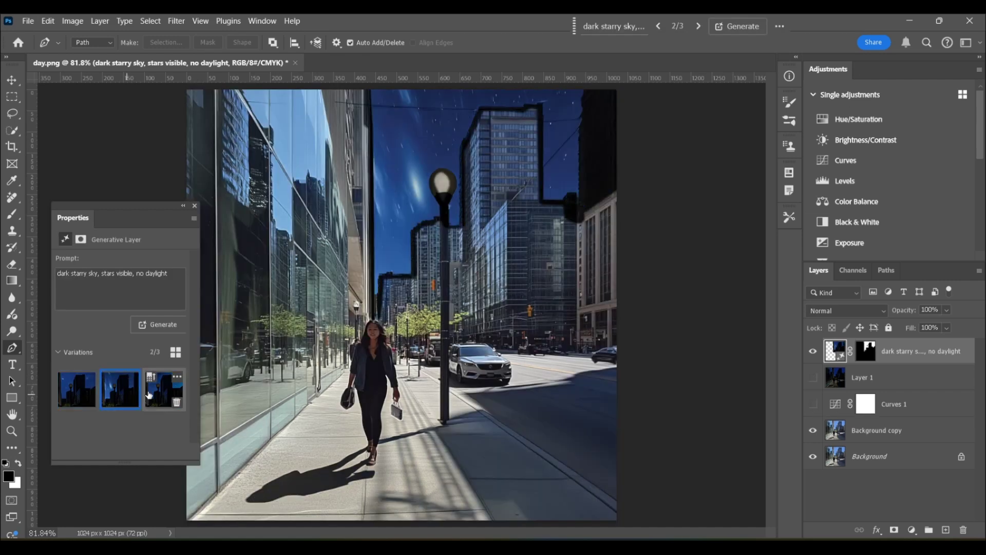
{"action": "left_click", "coordinate": [167, 394]}
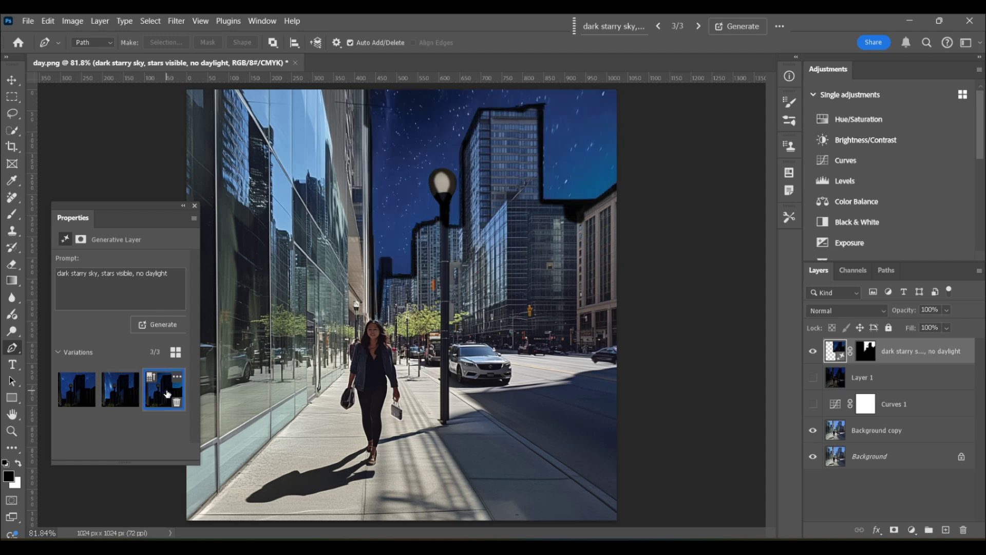
{"action": "left_click", "coordinate": [76, 389]}
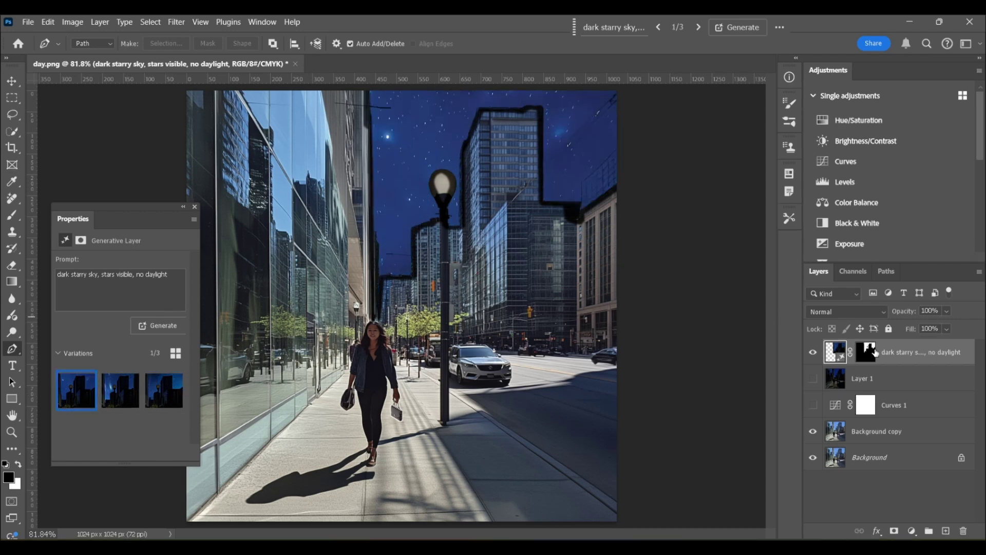
{"action": "left_click", "coordinate": [870, 355]}
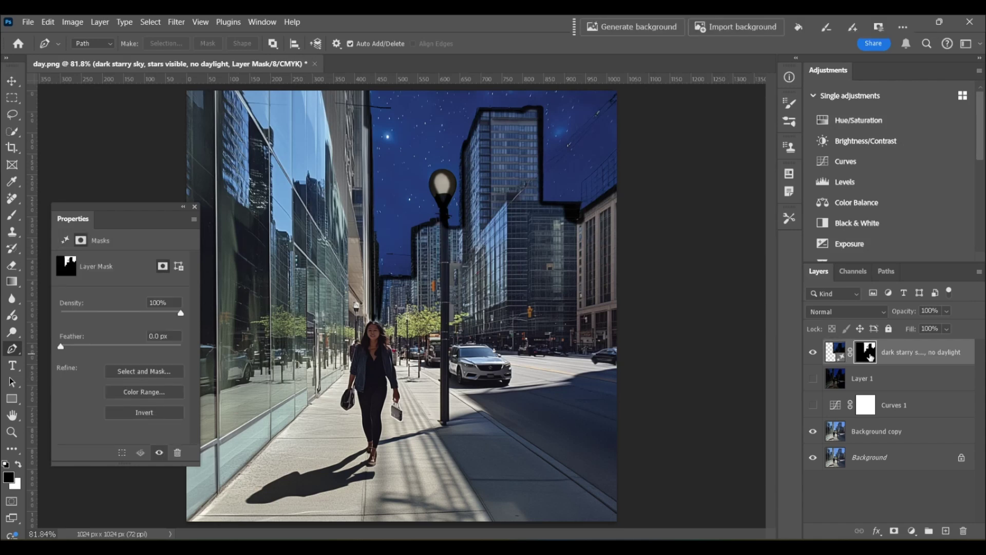
Heavily feather the starry sky mask in Select and Mask, output a copy, and compare it.
{"action": "key", "text": "backslash"}
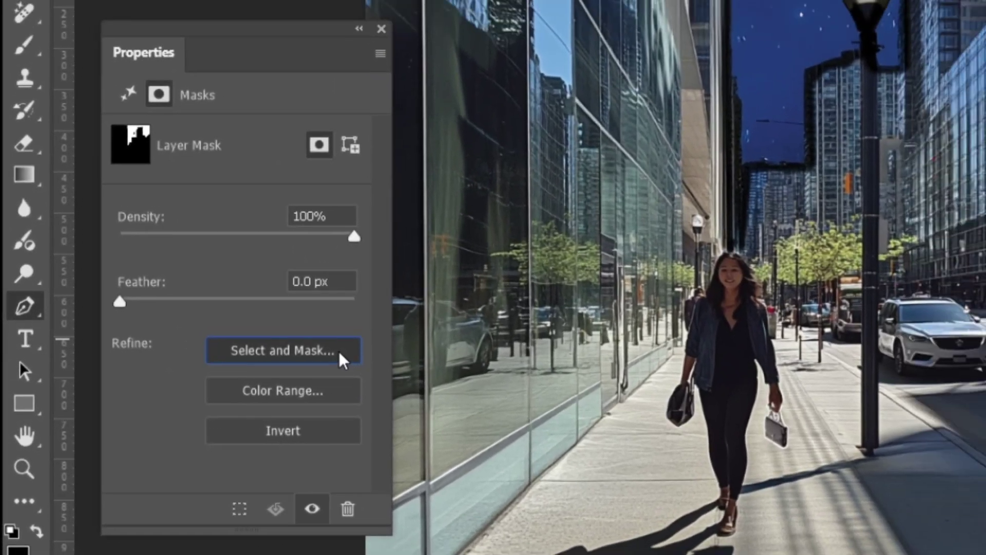
{"action": "left_click", "coordinate": [297, 359]}
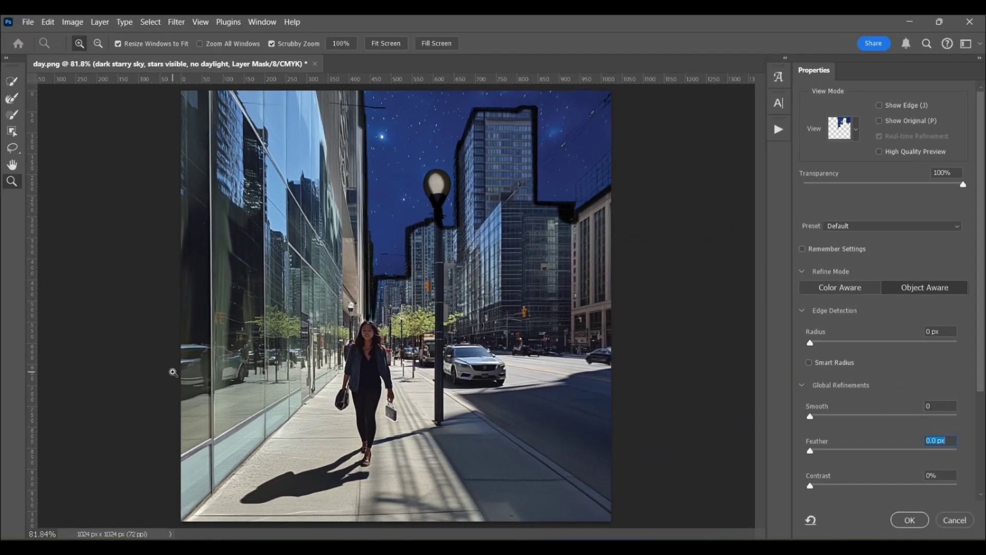
{"action": "left_click_drag", "start_coordinate": [810, 451], "coordinate": [928, 450]}
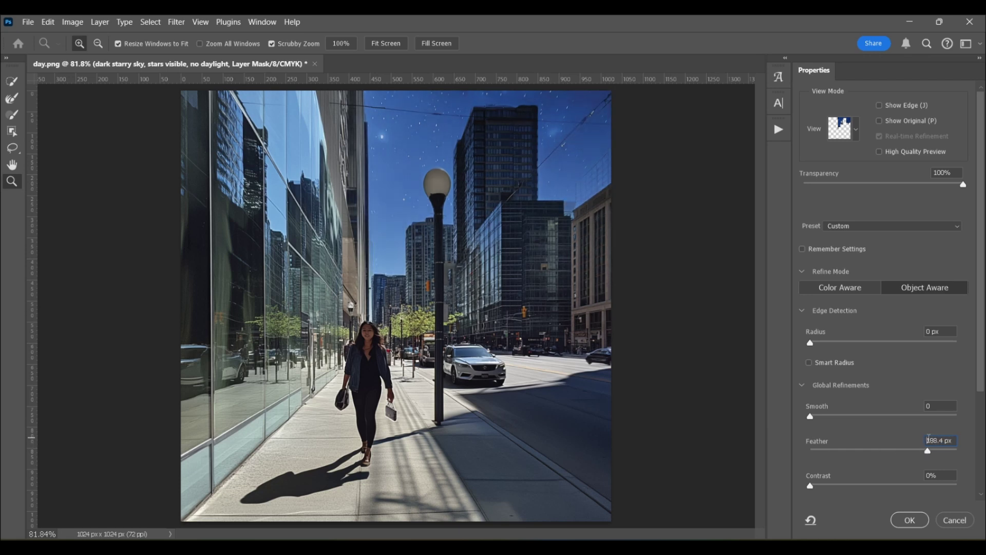
{"action": "left_click", "coordinate": [910, 520]}
{"action": "left_click", "coordinate": [814, 352]}
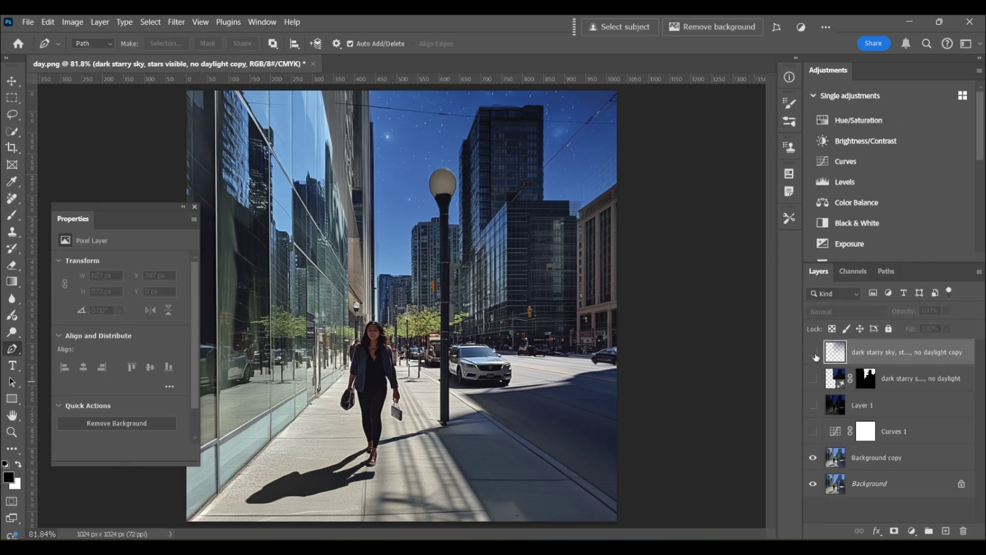
{"action": "left_click", "coordinate": [815, 354]}
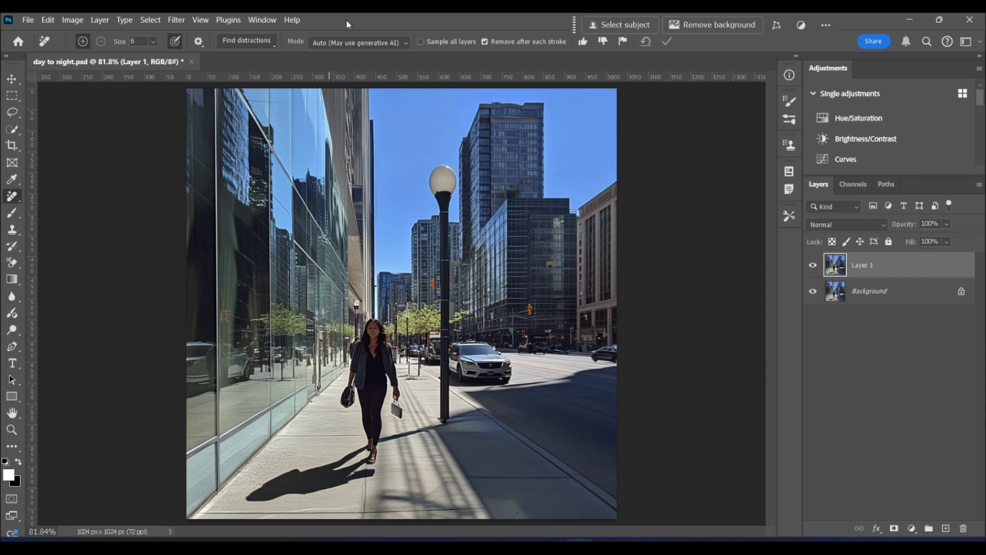
Start Sky Replacement with the dark stormy Spectacular sky preset and shift it into place.
{"action": "left_click", "coordinate": [48, 20]}
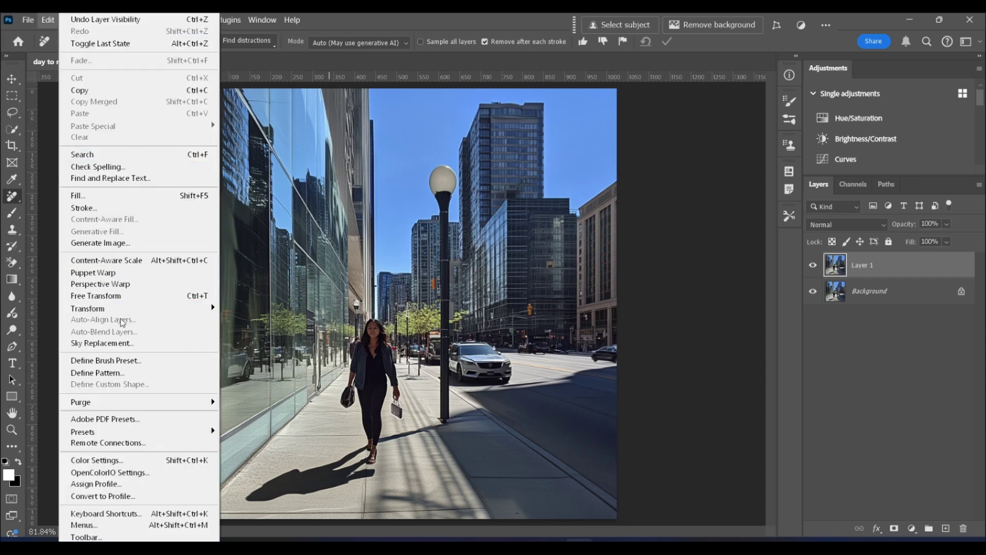
{"action": "left_click", "coordinate": [125, 343]}
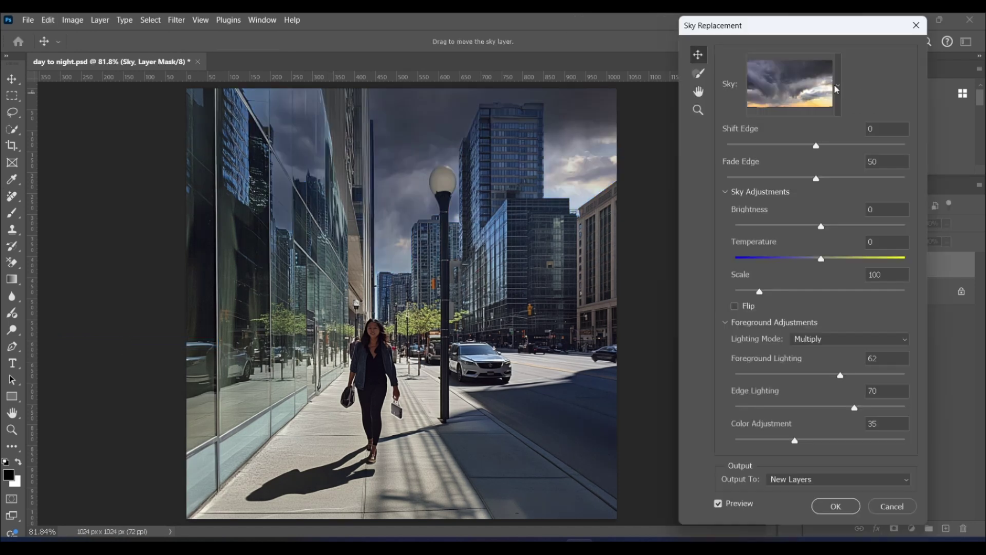
{"action": "left_click", "coordinate": [837, 88]}
{"action": "left_click", "coordinate": [731, 194]}
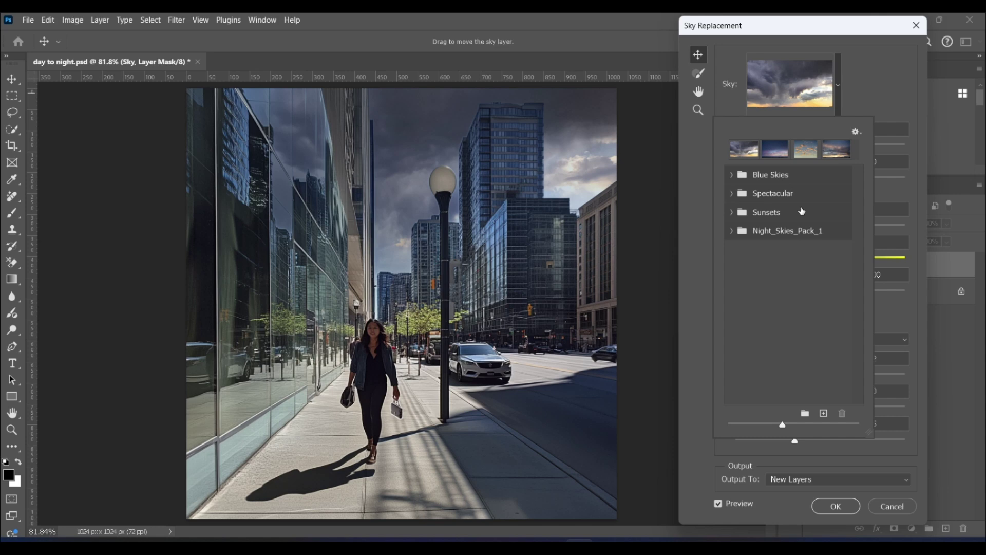
{"action": "left_click", "coordinate": [856, 133]}
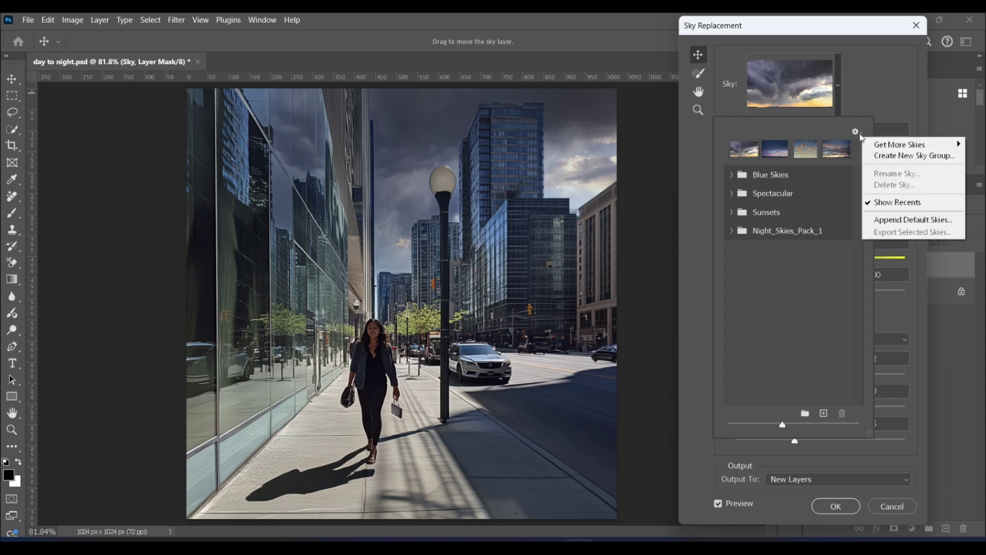
{"action": "mouse_move", "coordinate": [893, 147]}
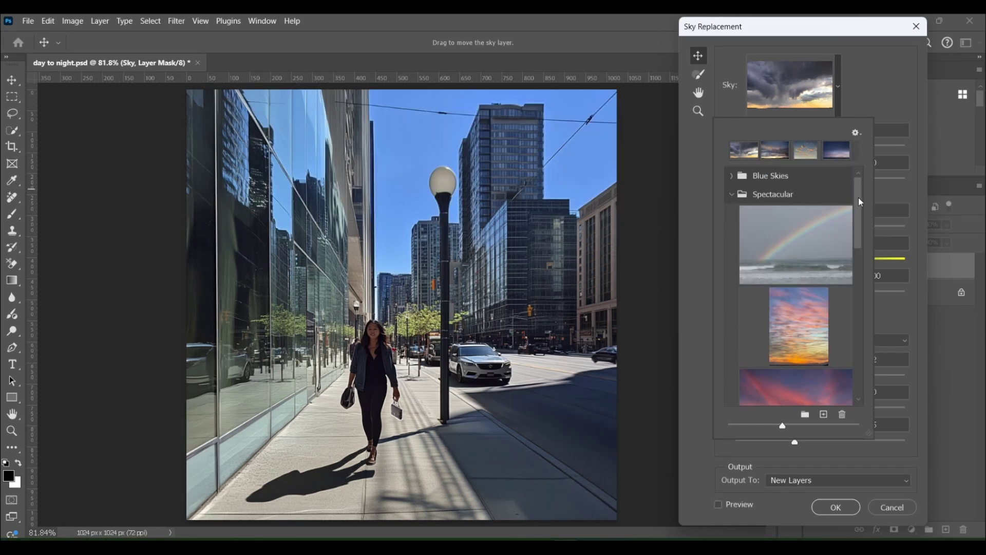
{"action": "left_click_drag", "start_coordinate": [857, 201], "coordinate": [865, 364]}
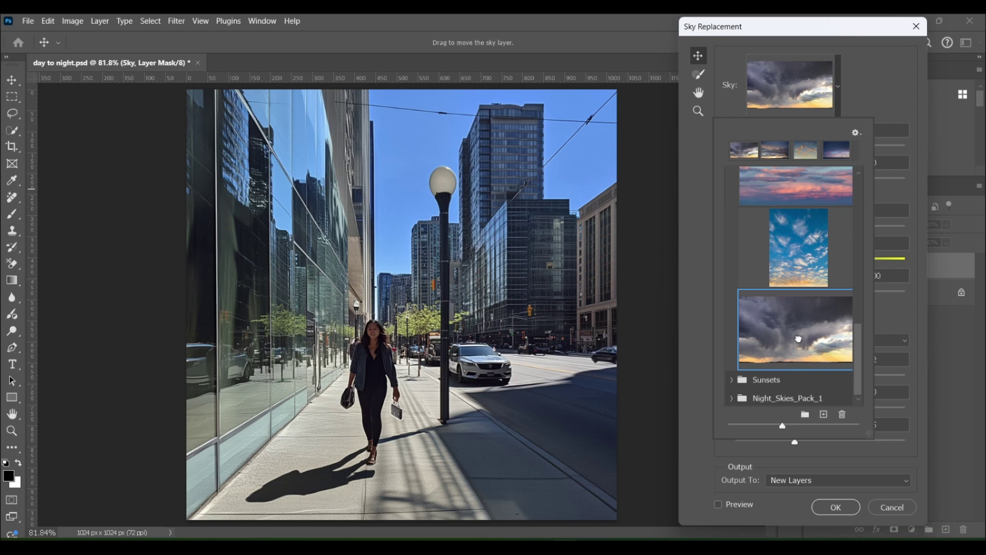
{"action": "left_click", "coordinate": [800, 342]}
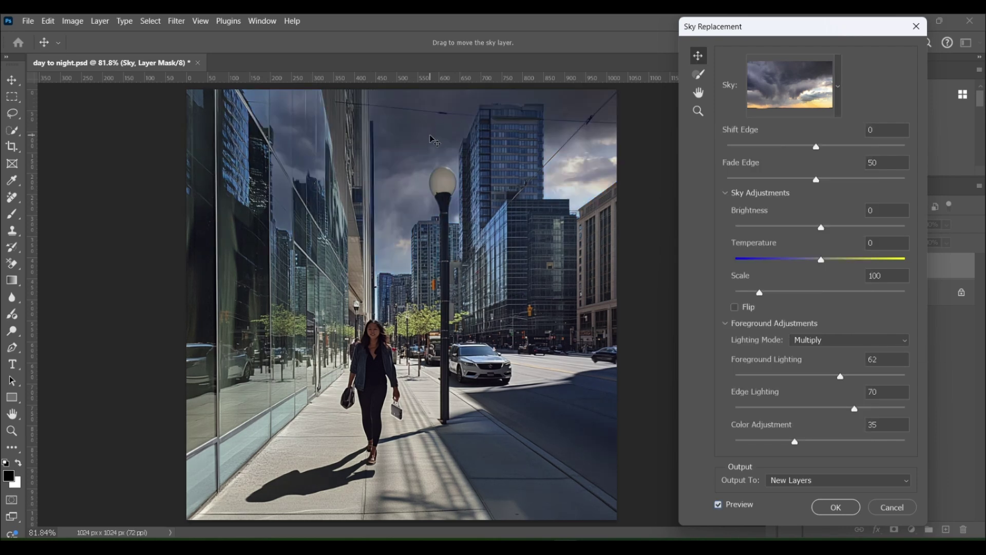
{"action": "left_click_drag", "start_coordinate": [431, 138], "coordinate": [452, 135]}
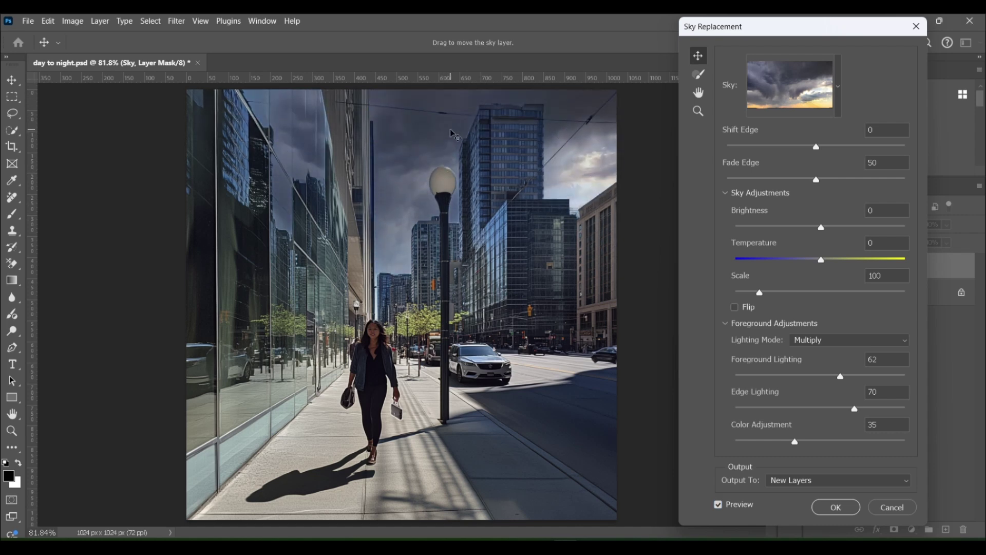
Set Color Adjustment to 35 and output the sky replacement to new layers.
{"action": "left_click", "coordinate": [699, 74]}
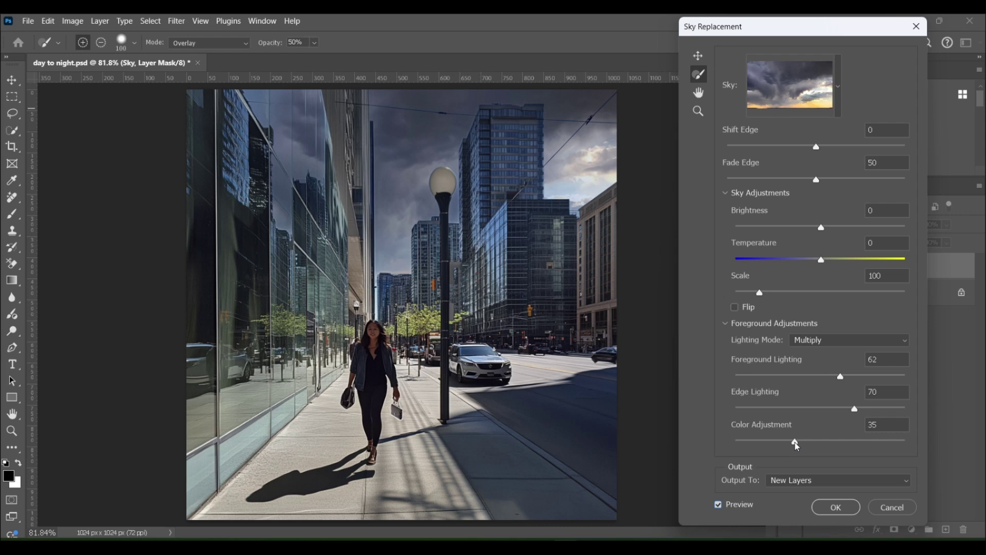
{"action": "left_click_drag", "start_coordinate": [796, 446], "coordinate": [907, 456]}
{"action": "left_click", "coordinate": [887, 425]}
{"action": "type", "text": "35"}
{"action": "left_click", "coordinate": [906, 482]}
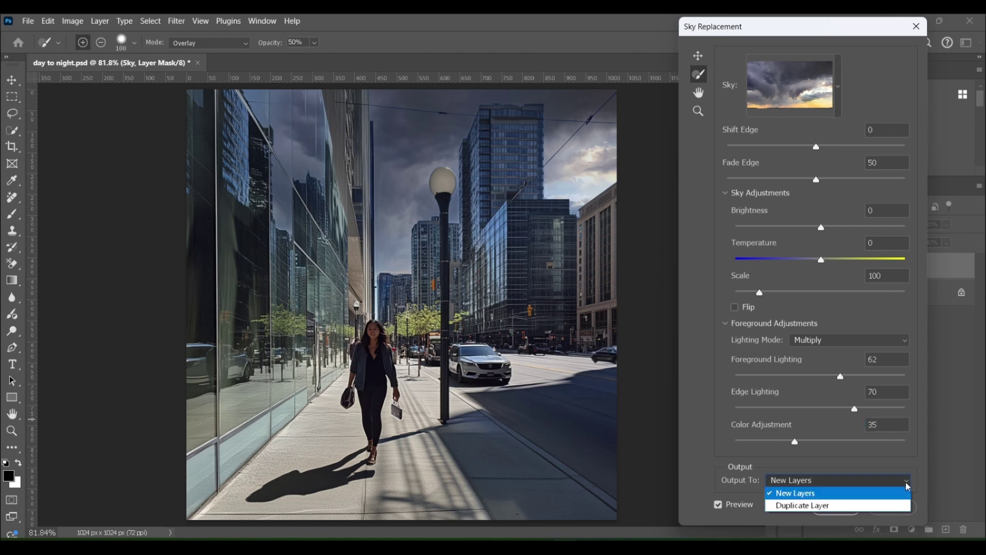
{"action": "left_click", "coordinate": [843, 492]}
{"action": "left_click", "coordinate": [842, 506]}
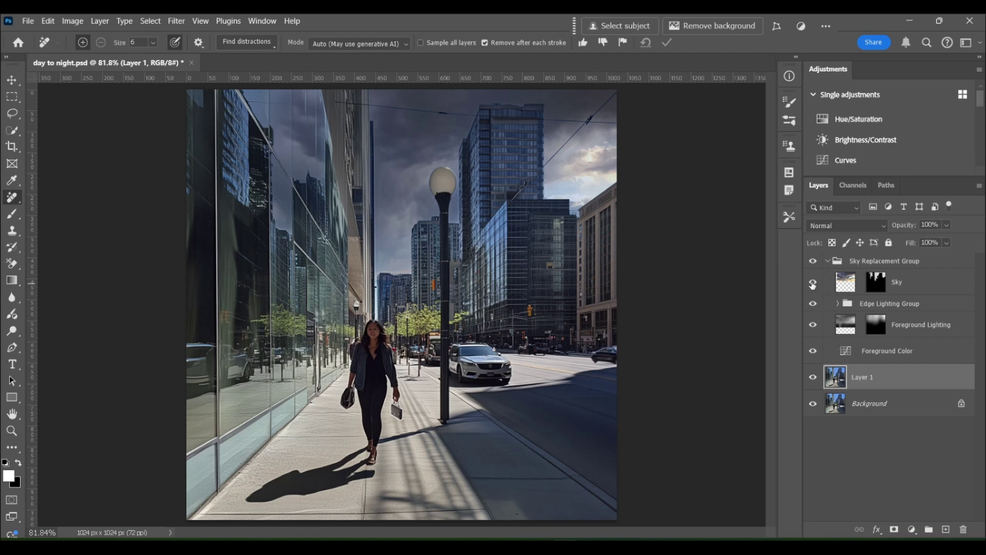
Toggle the Sky, Edge Lighting Group and Foreground Lighting layers to compare their effects.
{"action": "left_click", "coordinate": [813, 282]}
{"action": "left_click", "coordinate": [812, 282]}
{"action": "left_click", "coordinate": [813, 304]}
{"action": "left_click", "coordinate": [812, 304]}
{"action": "left_click", "coordinate": [813, 325]}
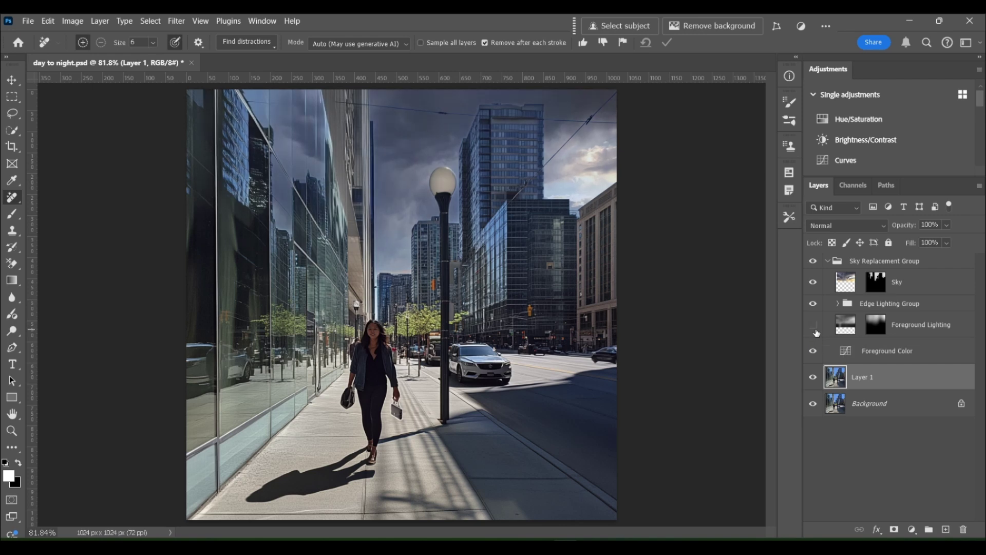
{"action": "left_click", "coordinate": [814, 326]}
Collapse the Sky Replacement Group, compare skies, and commit the stretched Sky layer transform.
{"action": "left_click", "coordinate": [828, 261]}
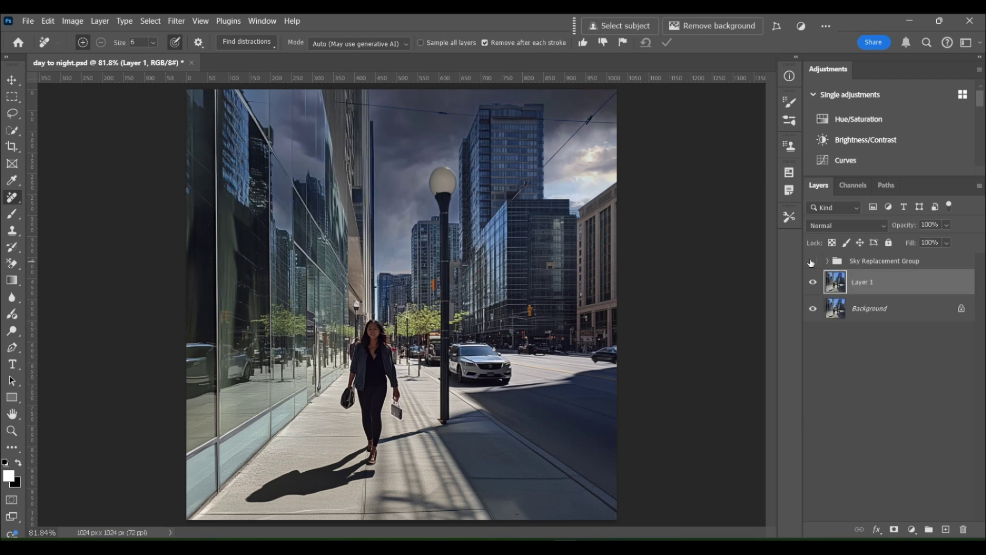
{"action": "left_click", "coordinate": [811, 262]}
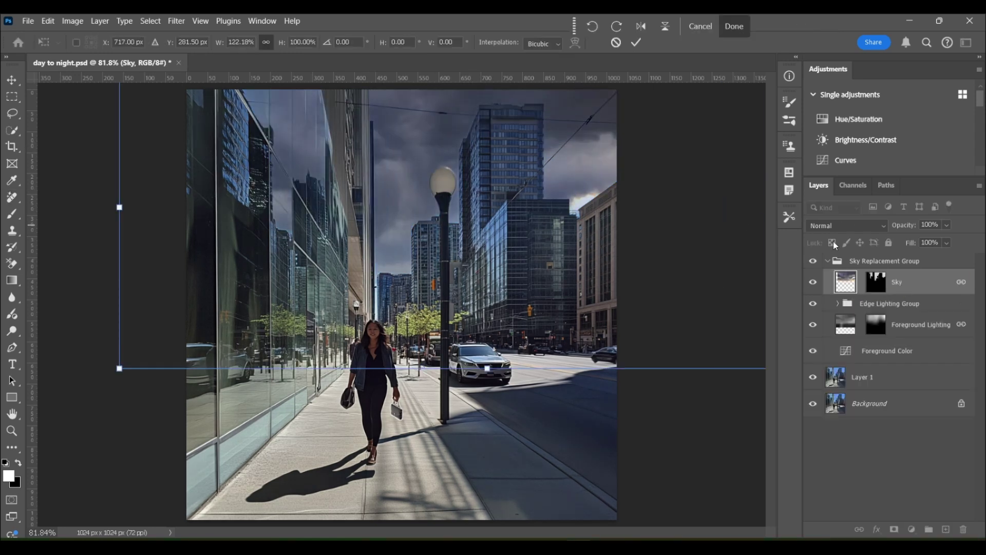
{"action": "key", "text": "Return"}
{"action": "key", "text": "z"}
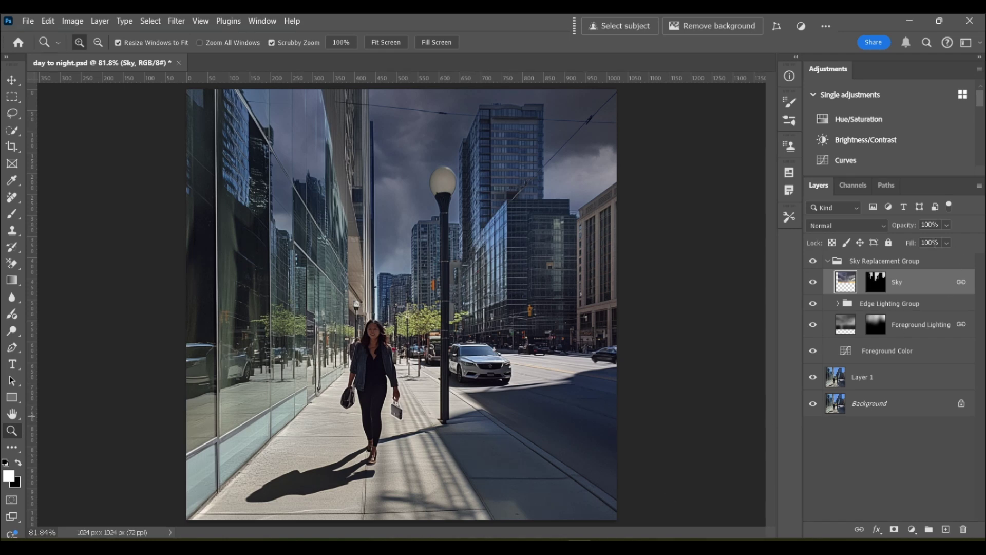
{"action": "left_click", "coordinate": [829, 261]}
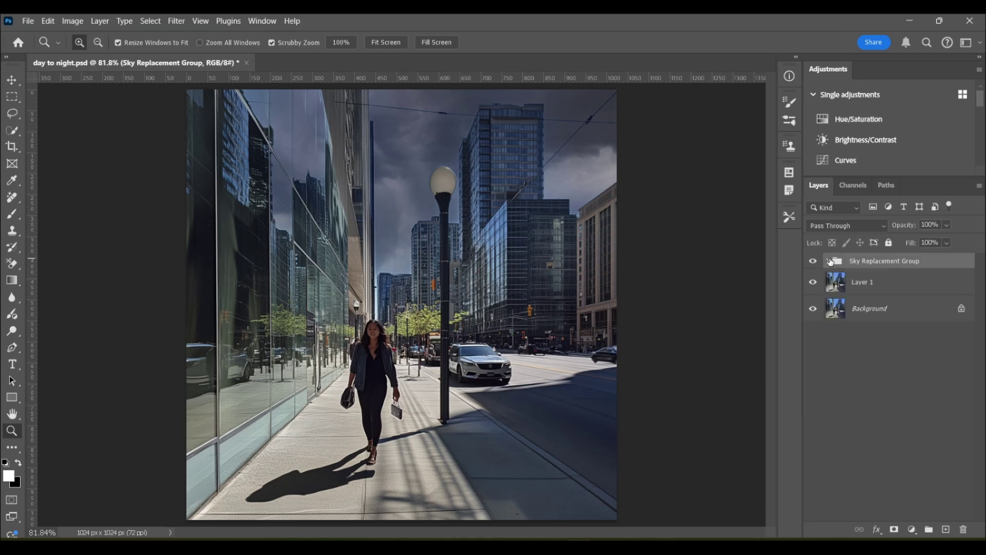
Lasso the lamp post and its sidewalk area on Layer 1.
{"action": "left_click", "coordinate": [839, 284]}
{"action": "key", "text": "l"}
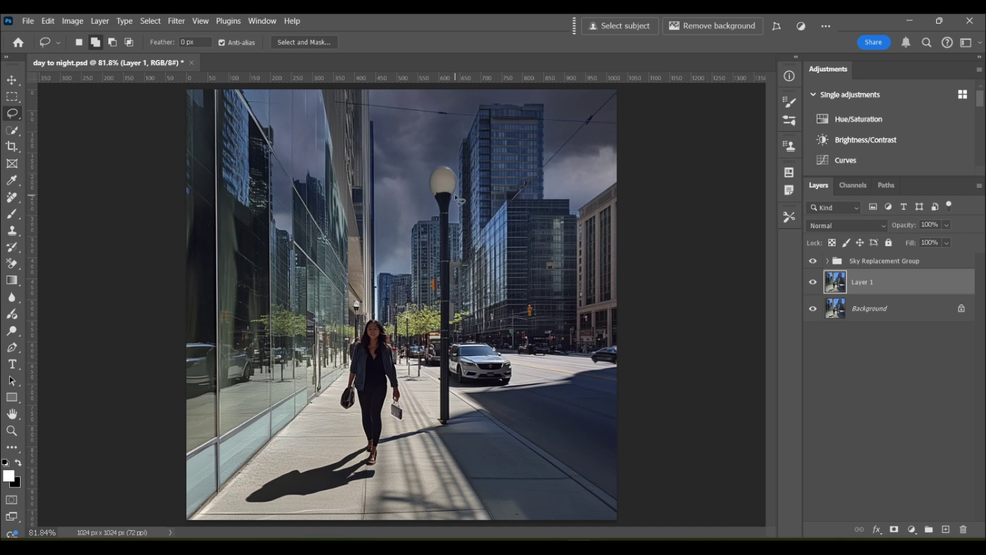
{"action": "mouse_move", "coordinate": [459, 198]}
{"action": "left_mouse_down"}
{"action": "mouse_move", "coordinate": [454, 165]}
{"action": "mouse_move", "coordinate": [427, 160]}
{"action": "mouse_move", "coordinate": [417, 173]}
{"action": "mouse_move", "coordinate": [424, 211]}
{"action": "mouse_move", "coordinate": [405, 426]}
{"action": "mouse_move", "coordinate": [486, 433]}
{"action": "mouse_move", "coordinate": [508, 422]}
{"action": "mouse_move", "coordinate": [464, 247]}
{"action": "left_mouse_up"}
{"action": "left_click_drag", "start_coordinate": [465, 198], "coordinate": [463, 196]}
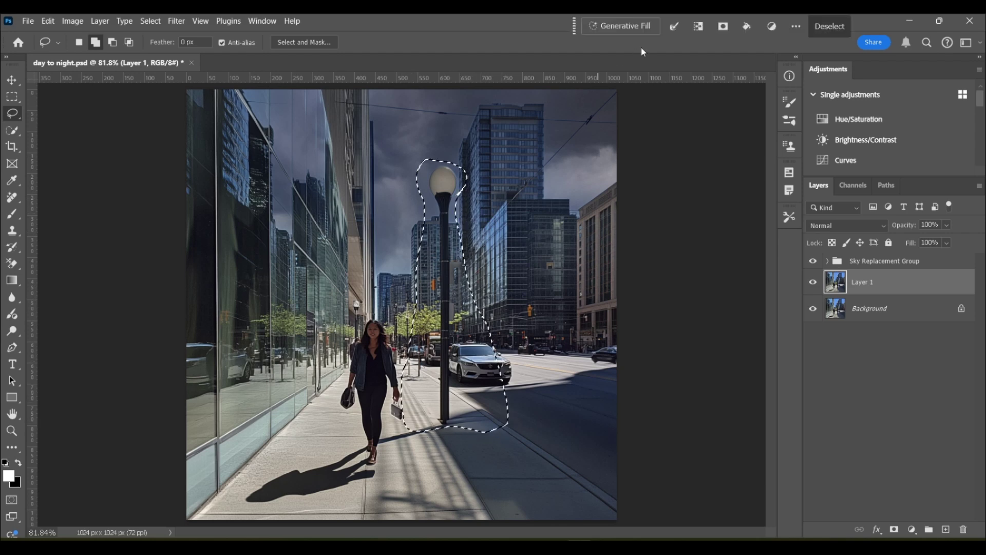
Generative Fill the lamp selection with the prompt 'glowing lamp'.
{"action": "left_click", "coordinate": [624, 26]}
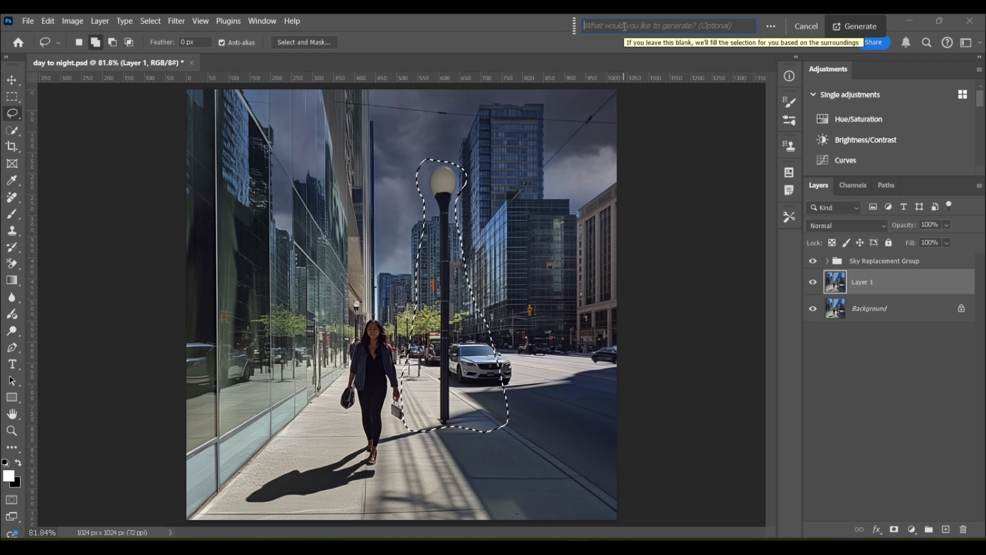
{"action": "type", "text": "glowin"}
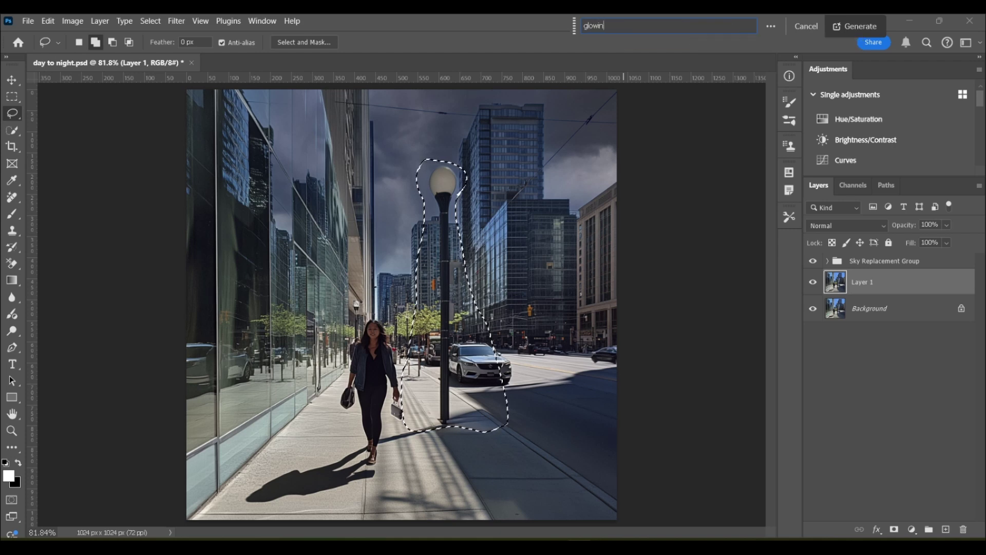
{"action": "type", "text": "g lamp"}
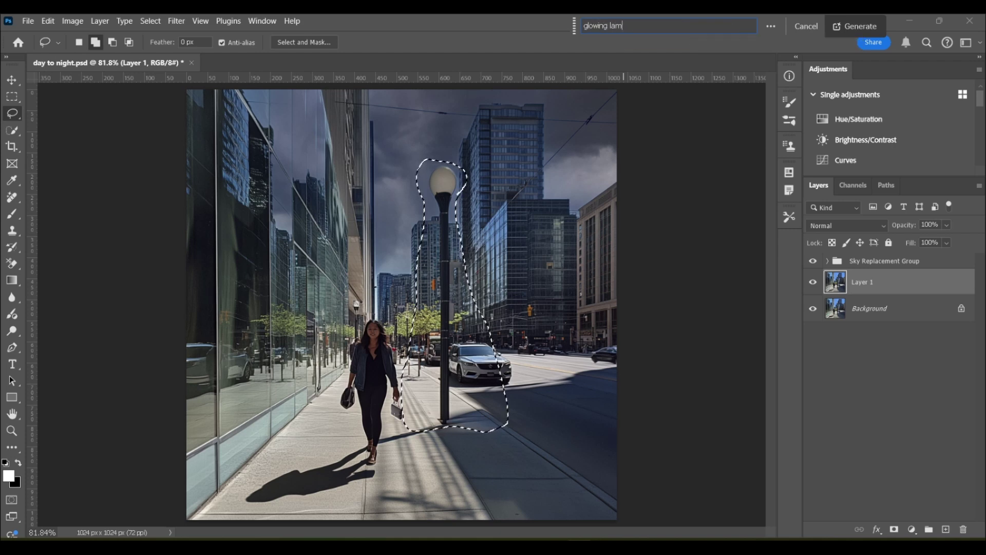
{"action": "left_click", "coordinate": [880, 30]}
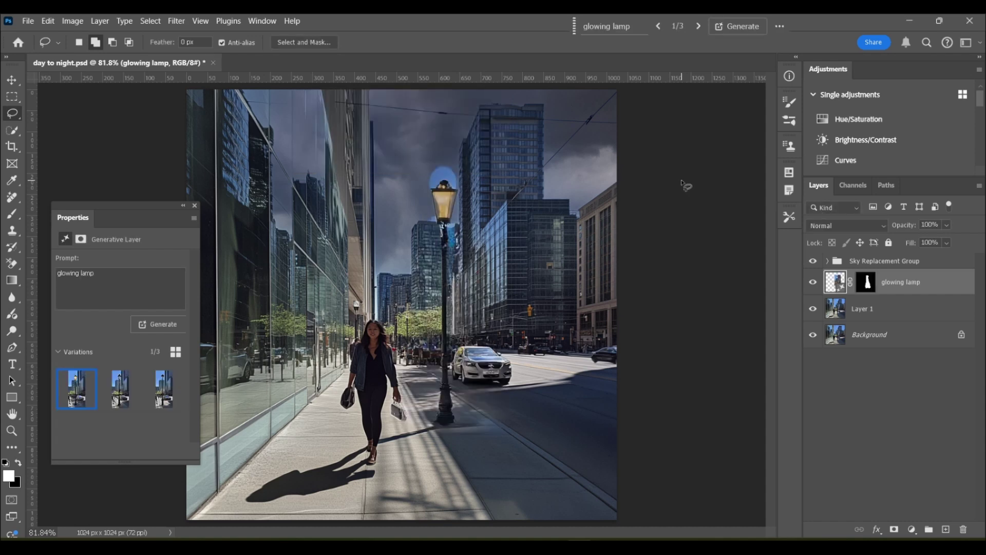
Compare the three glowing lamp variations, then delete the glowing lamp layer.
{"action": "mouse_move", "coordinate": [149, 402]}
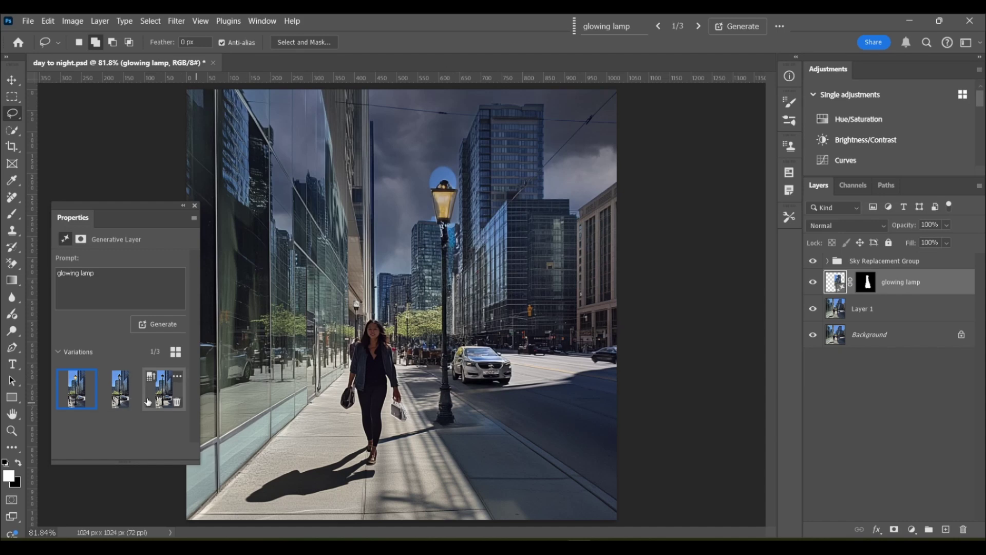
{"action": "left_click", "coordinate": [121, 395]}
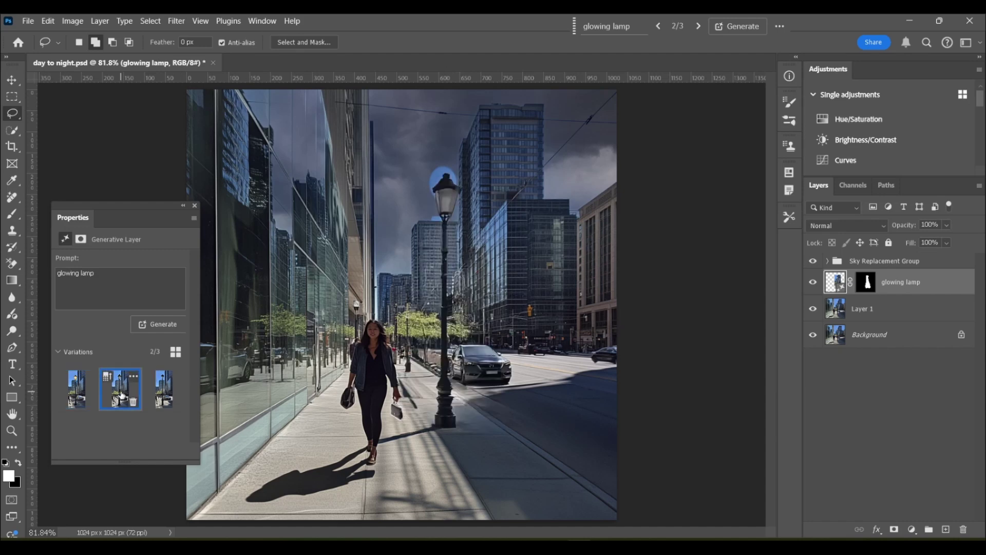
{"action": "left_click", "coordinate": [162, 393]}
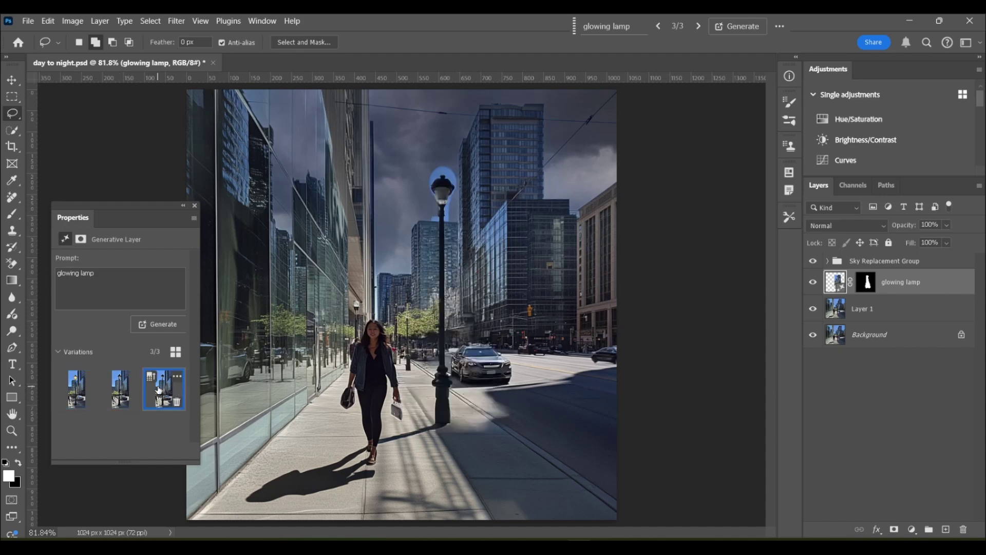
{"action": "left_click", "coordinate": [81, 398]}
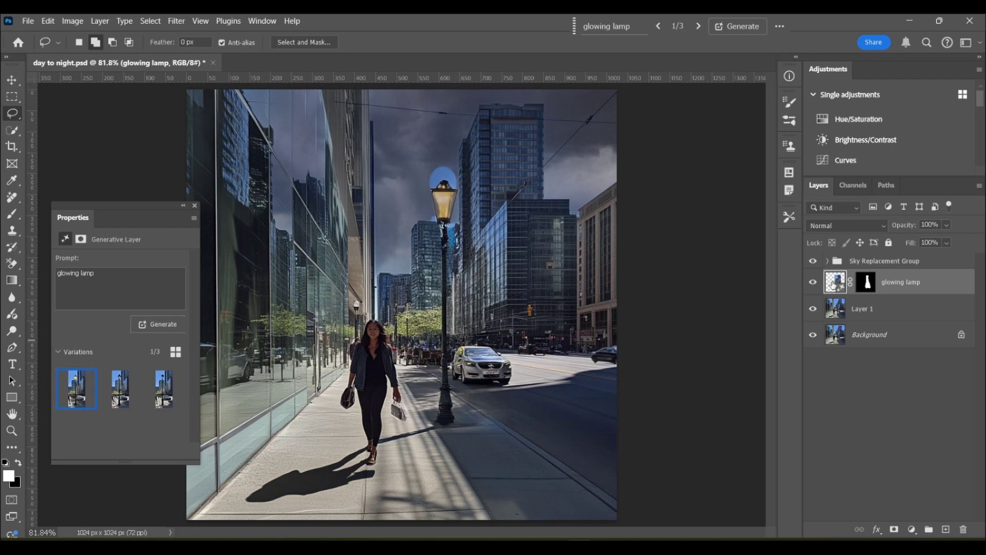
{"action": "left_click_drag", "start_coordinate": [833, 285], "coordinate": [966, 529]}
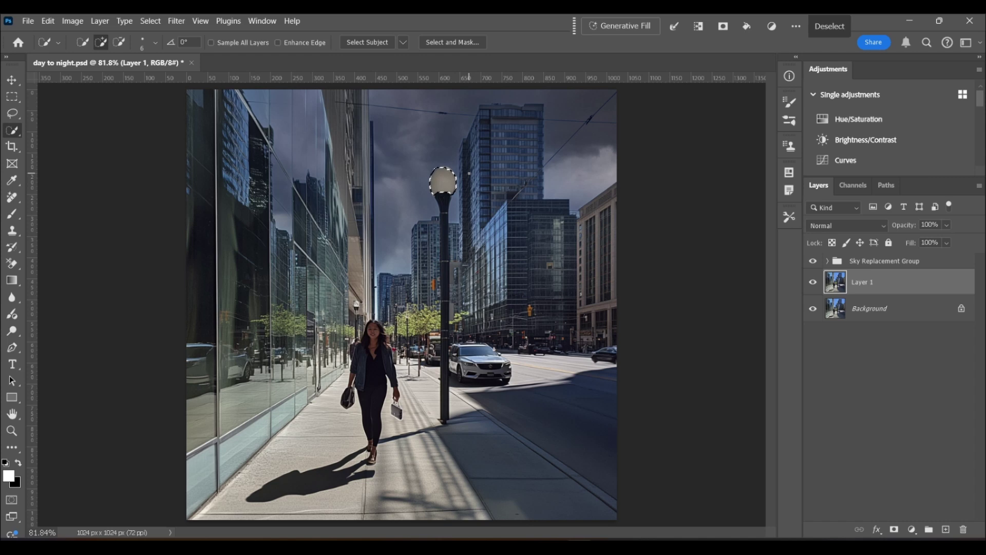
Expand the lamp globe selection by 5 pixels and bring up the Generative Fill prompt.
{"action": "left_click", "coordinate": [151, 20]}
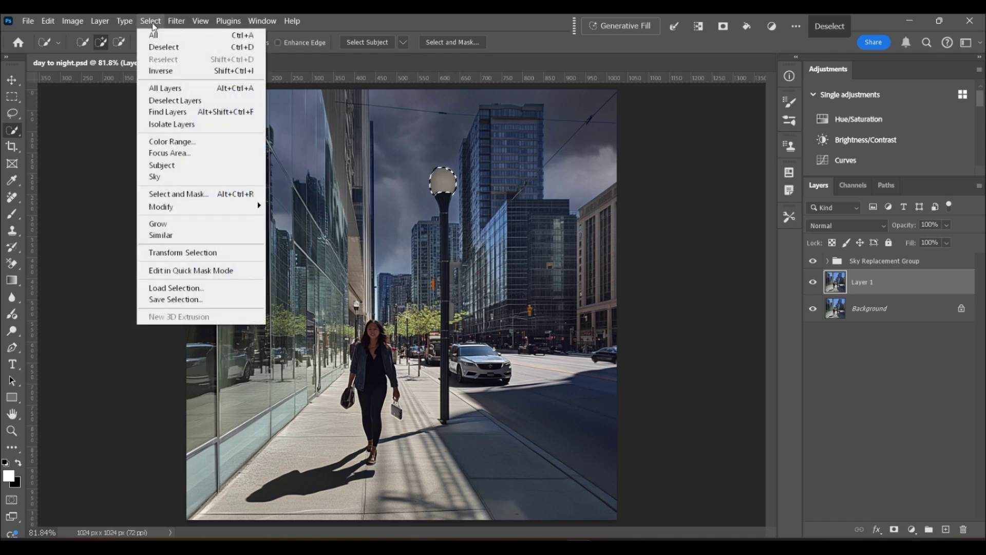
{"action": "mouse_move", "coordinate": [241, 206]}
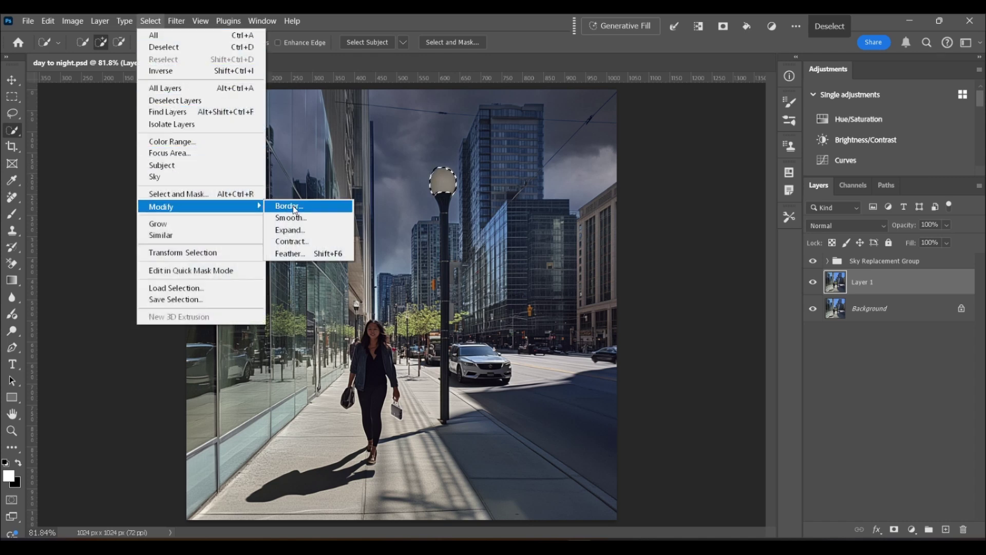
{"action": "left_click", "coordinate": [307, 232]}
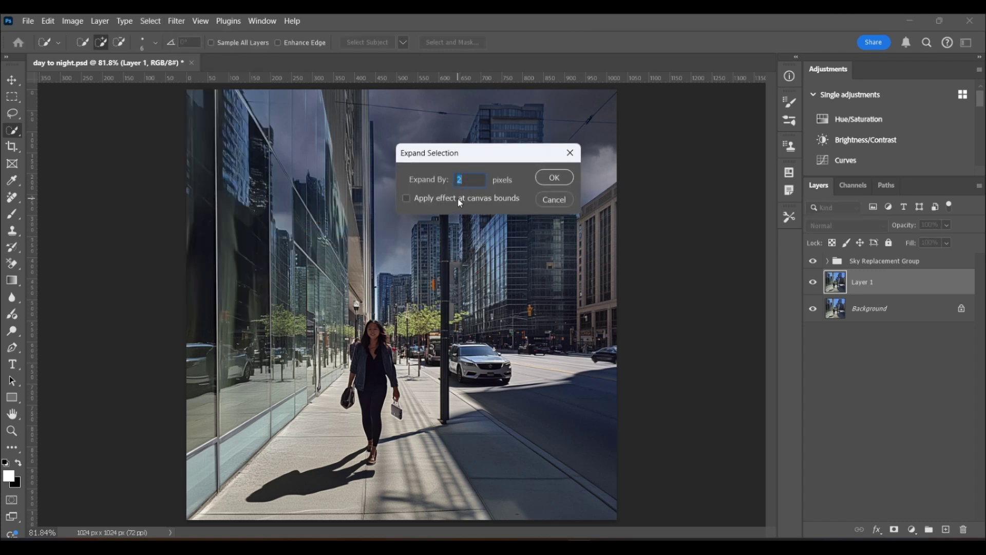
{"action": "type", "text": "5"}
{"action": "left_click", "coordinate": [554, 178]}
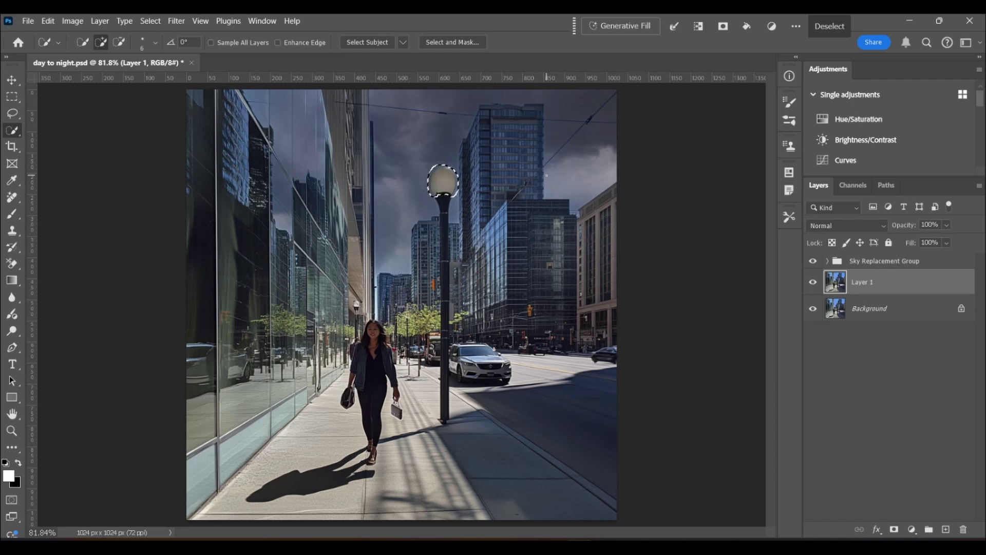
{"action": "left_click", "coordinate": [618, 29]}
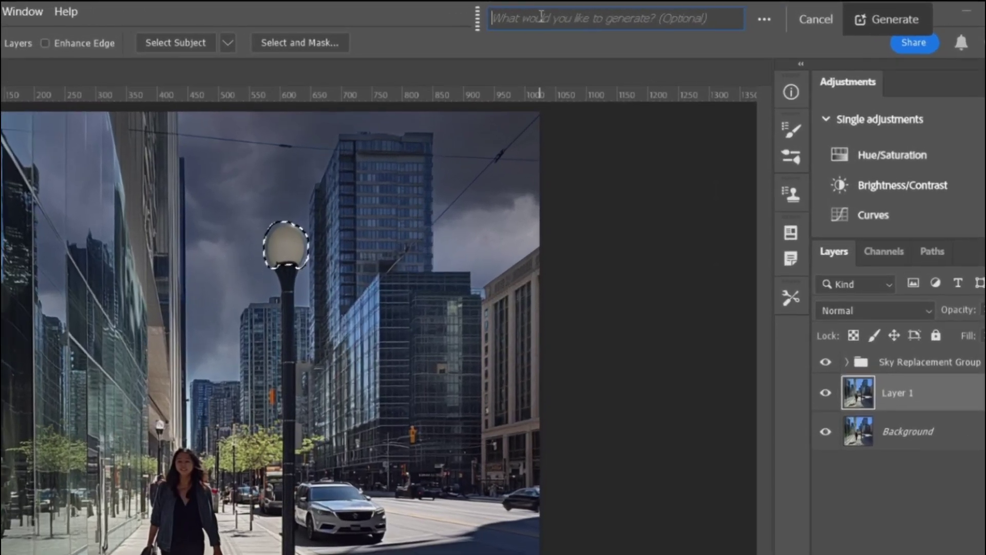
Generate a 'glowing' lamp globe fill and delete every variation except the pale yellow one.
{"action": "type", "text": "glowing"}
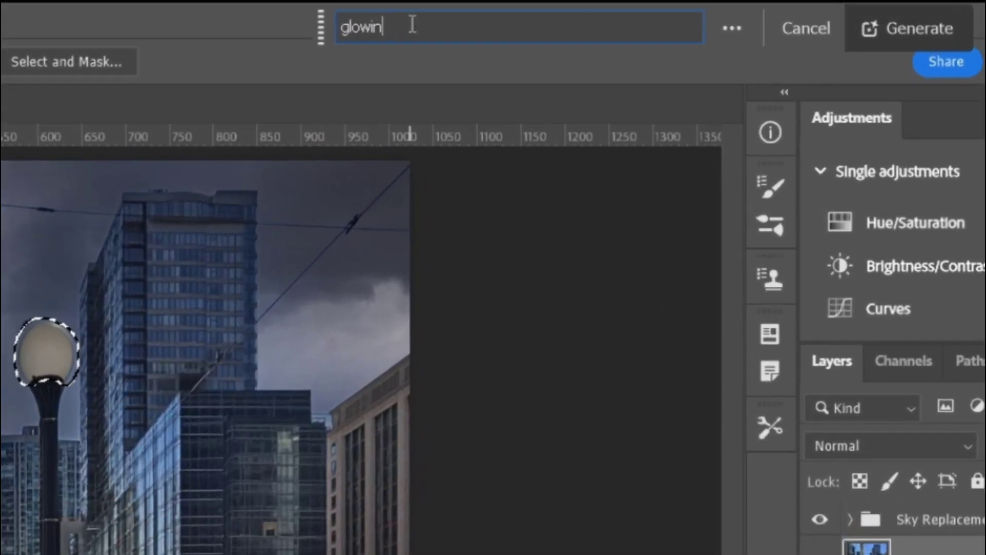
{"action": "key", "text": "Return"}
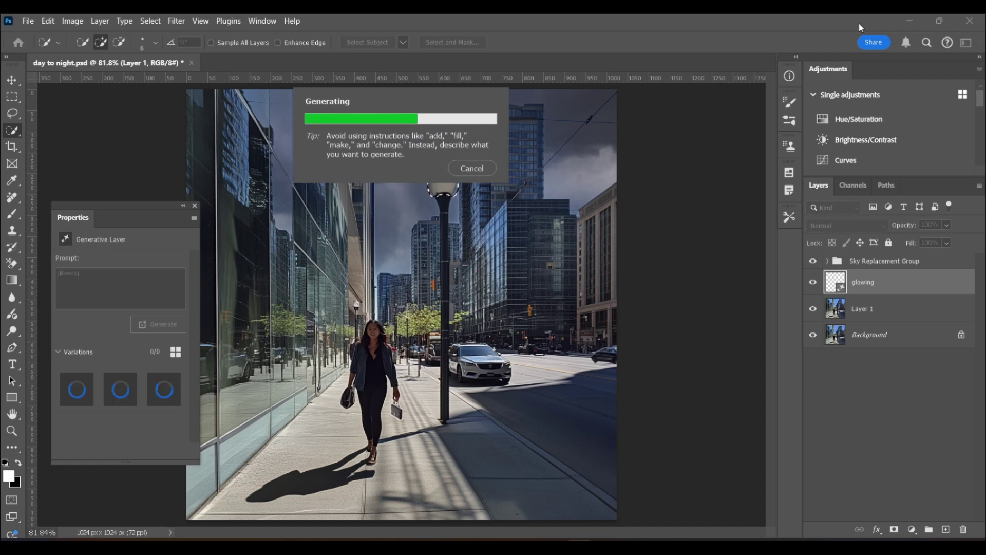
{"action": "mouse_move", "coordinate": [69, 394]}
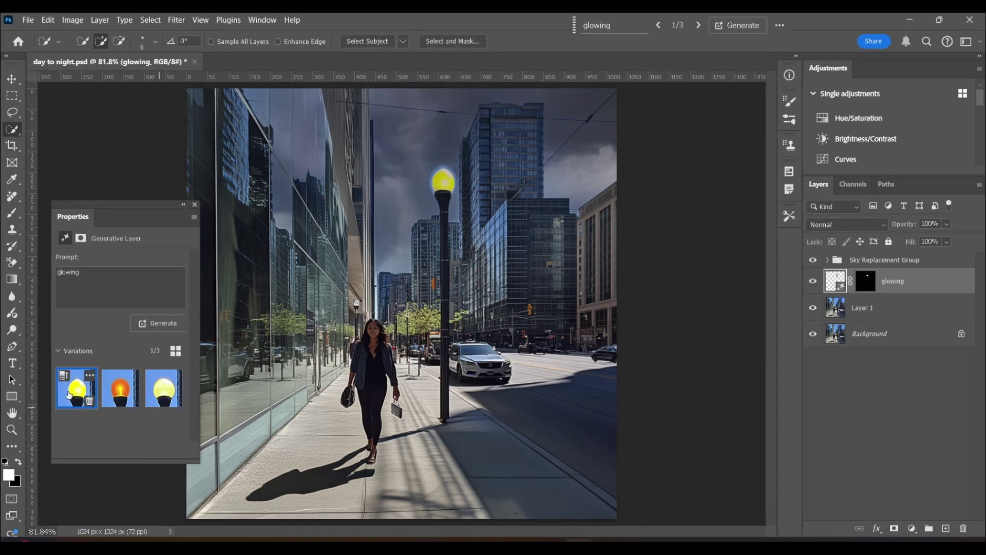
{"action": "left_click", "coordinate": [120, 389]}
{"action": "left_click", "coordinate": [157, 389]}
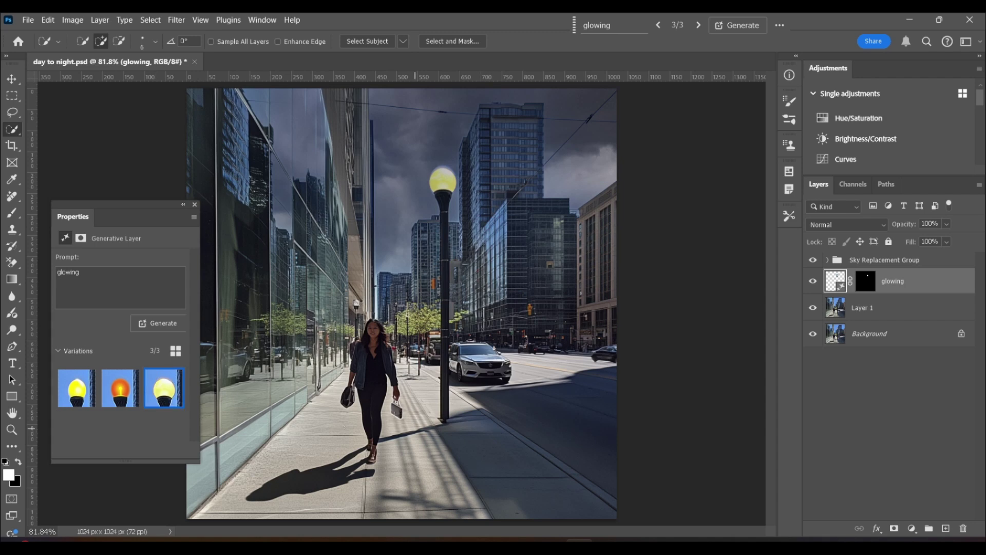
{"action": "mouse_move", "coordinate": [87, 403]}
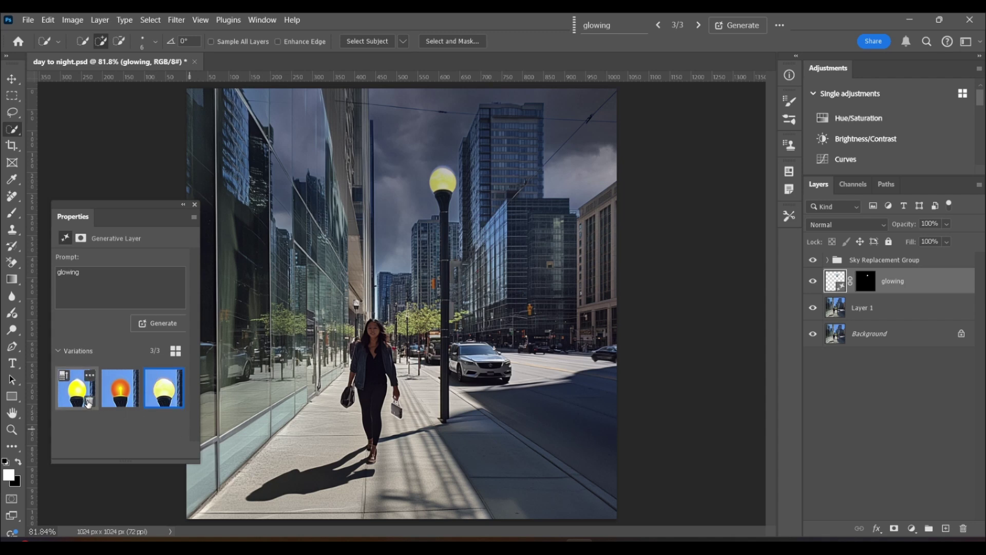
{"action": "left_click", "coordinate": [88, 401]}
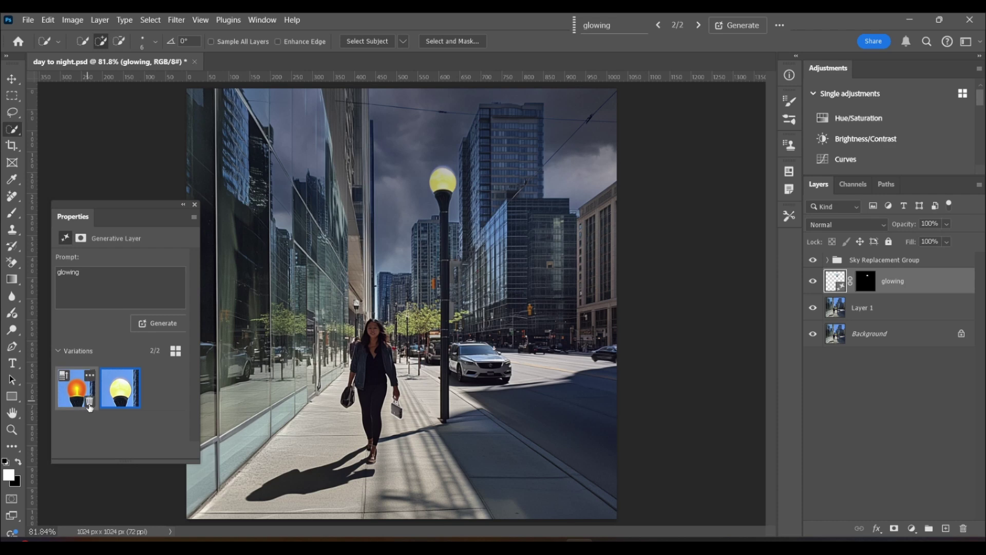
{"action": "left_click", "coordinate": [90, 402]}
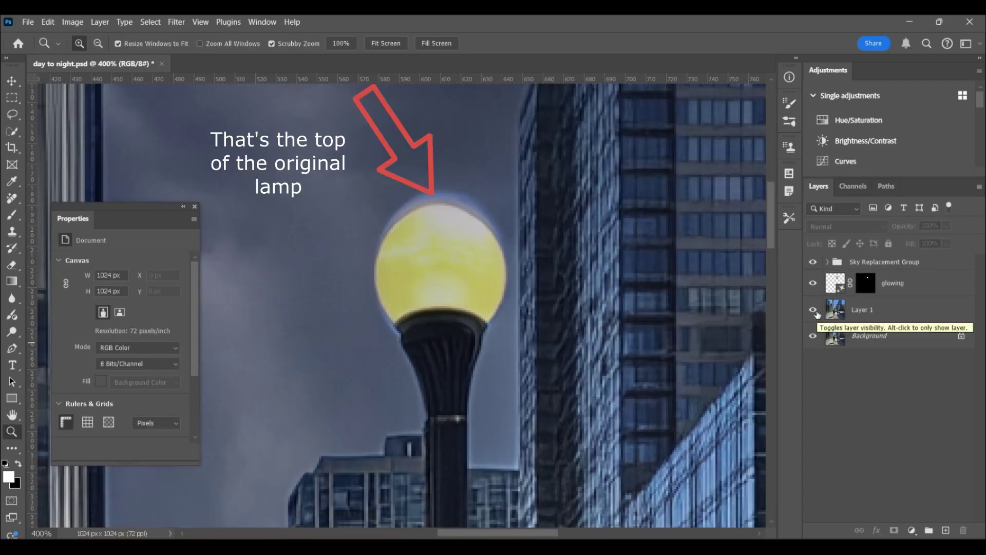
Hide Layer 1 and Background, then toggle the glowing layer to inspect the generated globe.
{"action": "left_click", "coordinate": [813, 309]}
{"action": "left_click", "coordinate": [814, 336]}
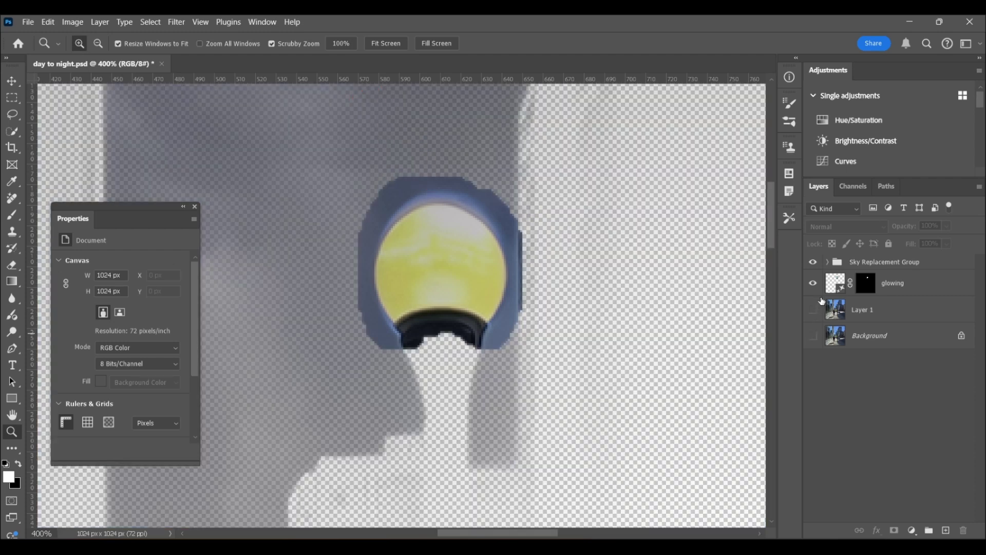
{"action": "left_click", "coordinate": [830, 286]}
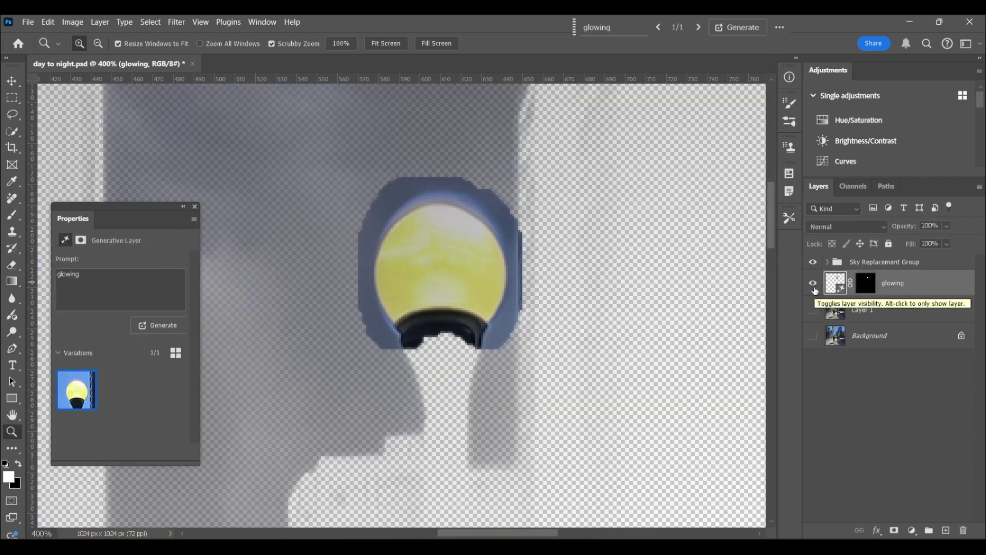
{"action": "left_click", "coordinate": [814, 283]}
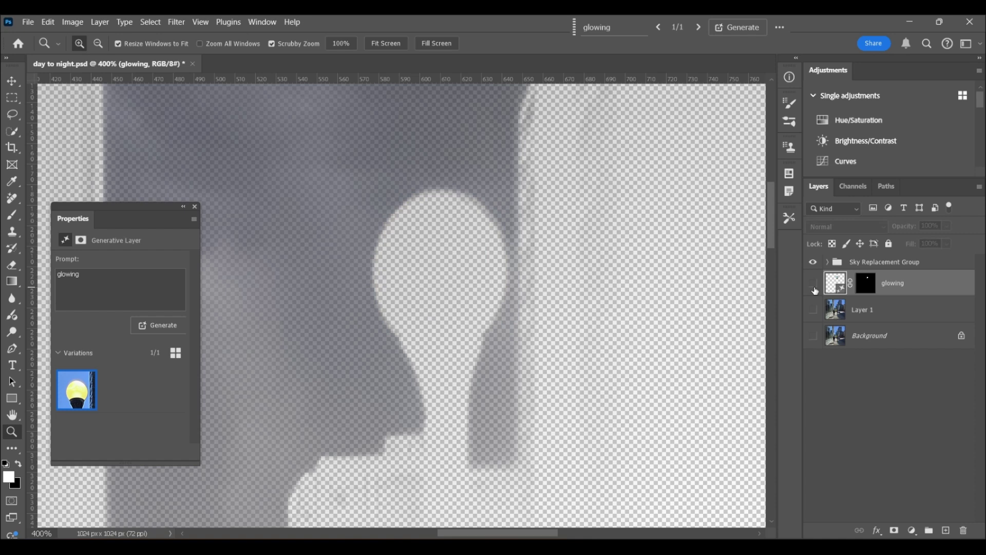
{"action": "left_click", "coordinate": [814, 285]}
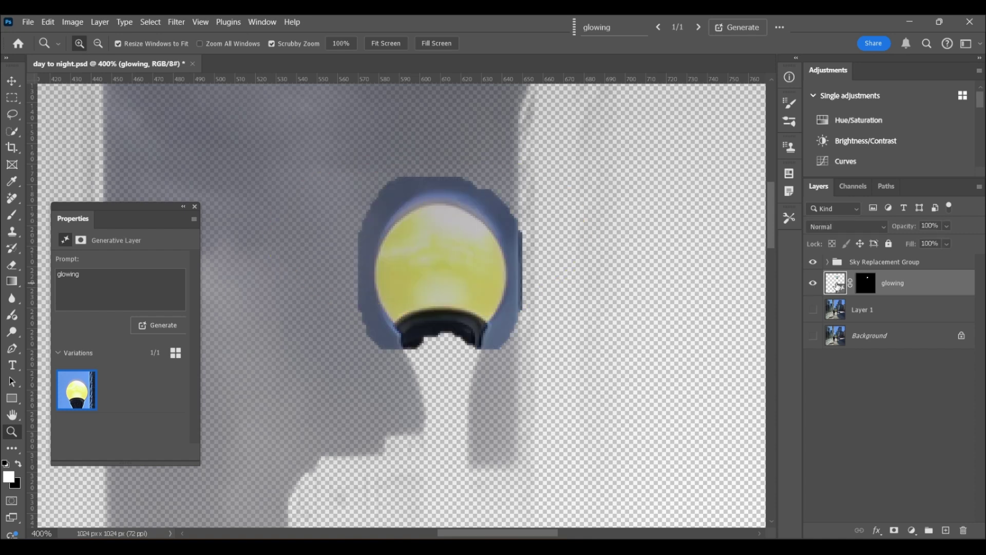
Scale the glowing layer taller to about 106.47% so it covers the original lamp top.
{"action": "key", "text": "ctrl+t"}
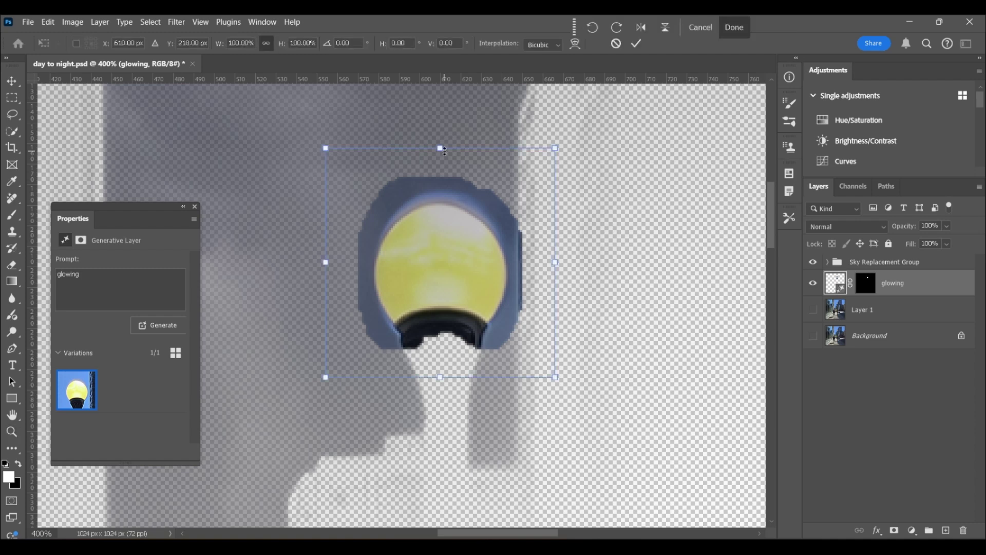
{"action": "left_click_drag", "start_coordinate": [444, 151], "coordinate": [443, 129]}
{"action": "key", "text": "Return"}
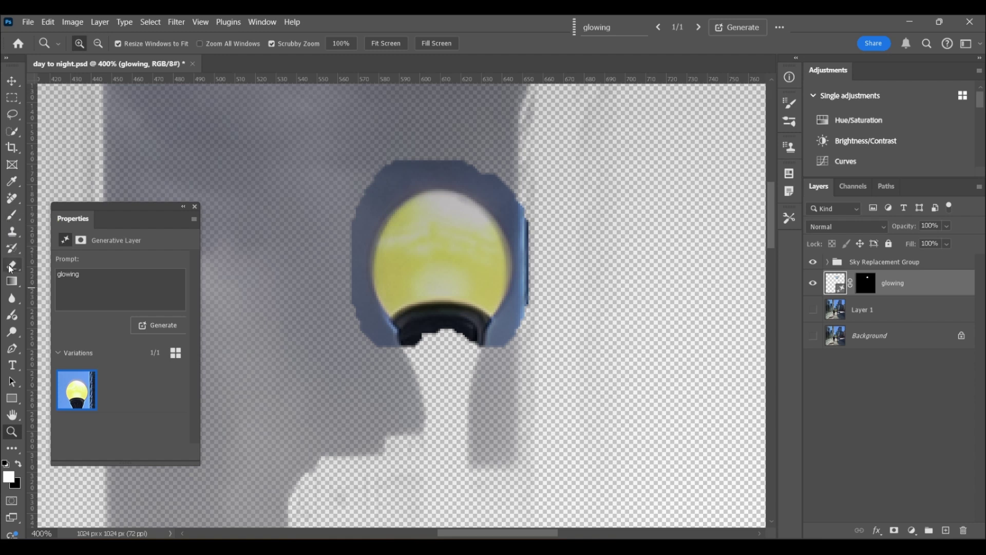
{"action": "left_click", "coordinate": [11, 266]}
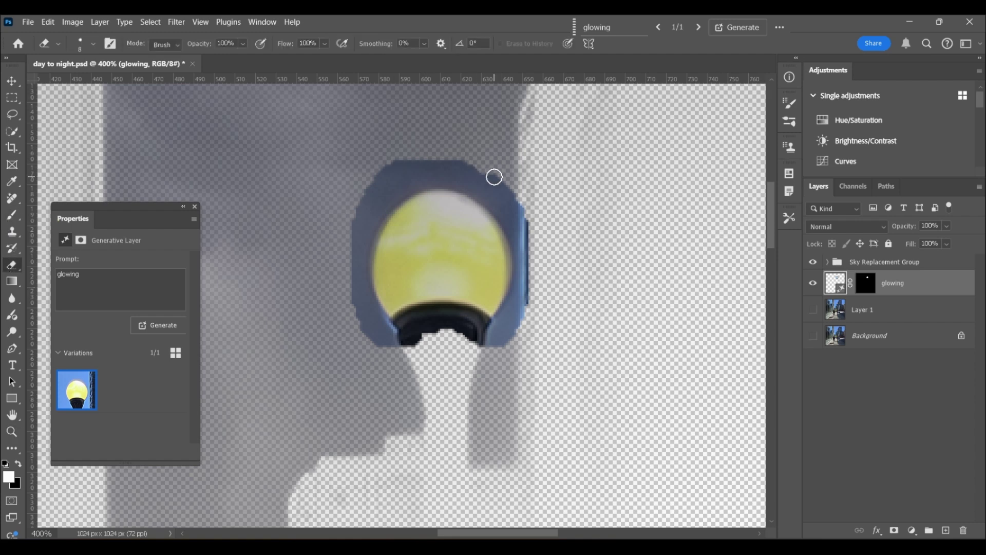
Rasterize the glowing layer and erase the blue fringe along the globe's right and lower edges.
{"action": "key", "text": "bracketright"}
{"action": "key", "text": "bracketright"}
{"action": "right_click", "coordinate": [927, 291]}
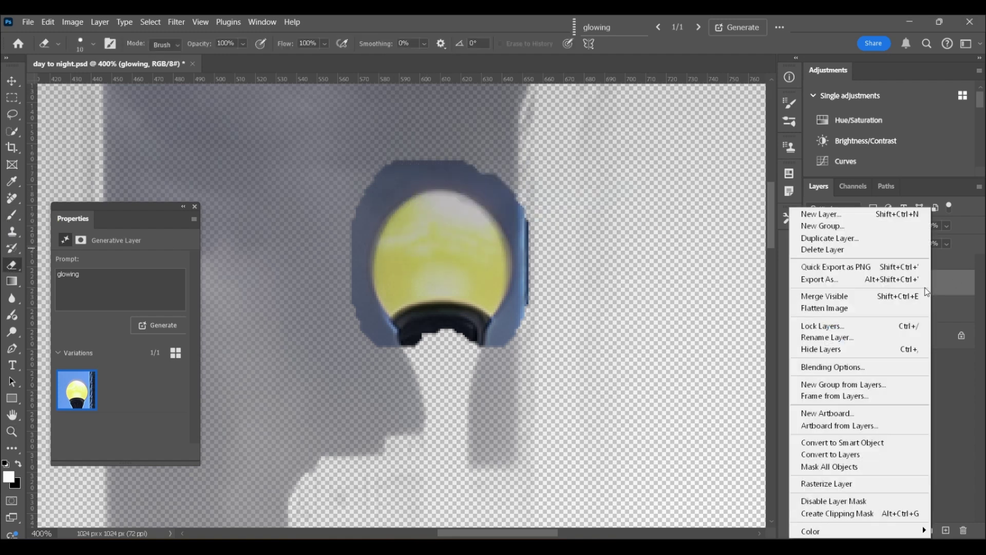
{"action": "left_click", "coordinate": [877, 484]}
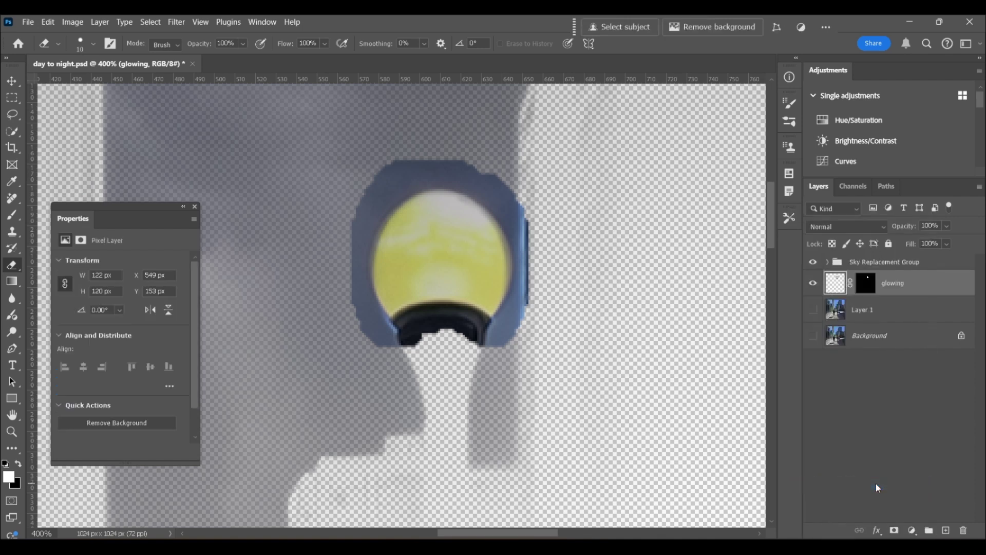
{"action": "mouse_move", "coordinate": [524, 198]}
{"action": "left_mouse_down"}
{"action": "mouse_move", "coordinate": [535, 265]}
{"action": "mouse_move", "coordinate": [528, 308]}
{"action": "left_mouse_up"}
{"action": "mouse_move", "coordinate": [356, 313]}
{"action": "left_mouse_down"}
{"action": "mouse_move", "coordinate": [386, 336]}
{"action": "mouse_move", "coordinate": [376, 322]}
{"action": "mouse_move", "coordinate": [382, 349]}
{"action": "mouse_move", "coordinate": [354, 316]}
{"action": "mouse_move", "coordinate": [341, 275]}
{"action": "mouse_move", "coordinate": [357, 178]}
{"action": "left_mouse_up"}
Show Layer 1 and Background again, erase the remaining pale blue glow, and fit the photo on screen.
{"action": "left_click", "coordinate": [813, 310]}
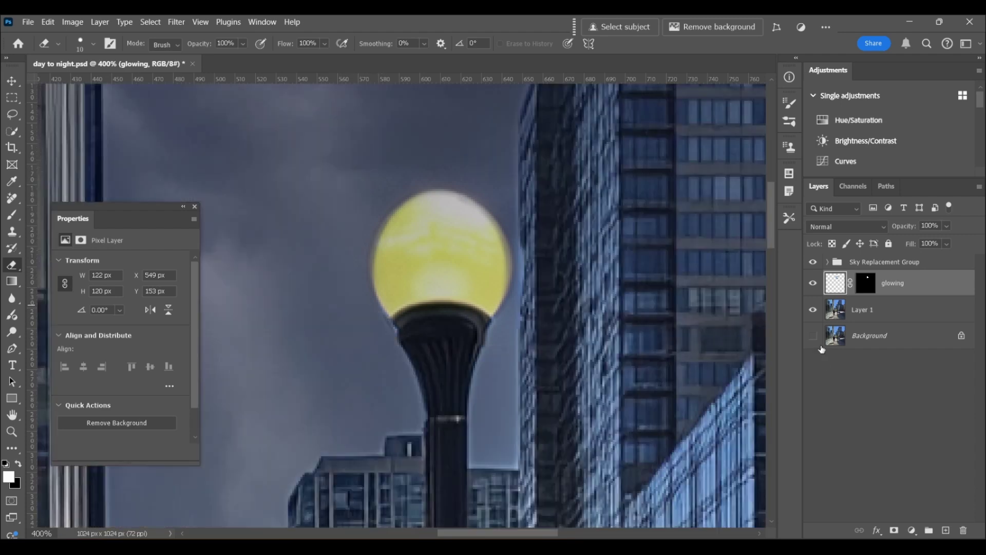
{"action": "left_click", "coordinate": [814, 336]}
{"action": "left_click_drag", "start_coordinate": [524, 200], "coordinate": [524, 293]}
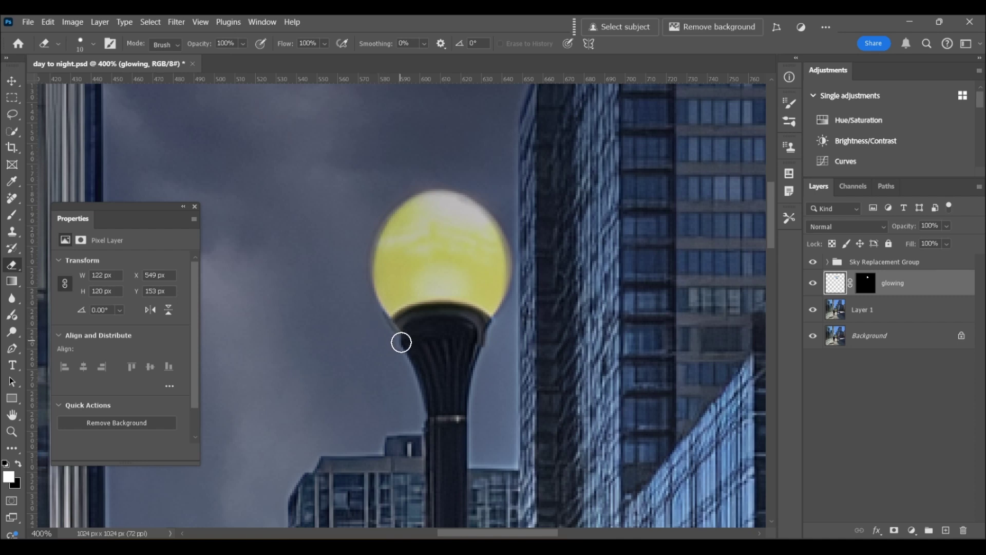
{"action": "key", "text": "z"}
{"action": "key", "text": "ctrl+0"}
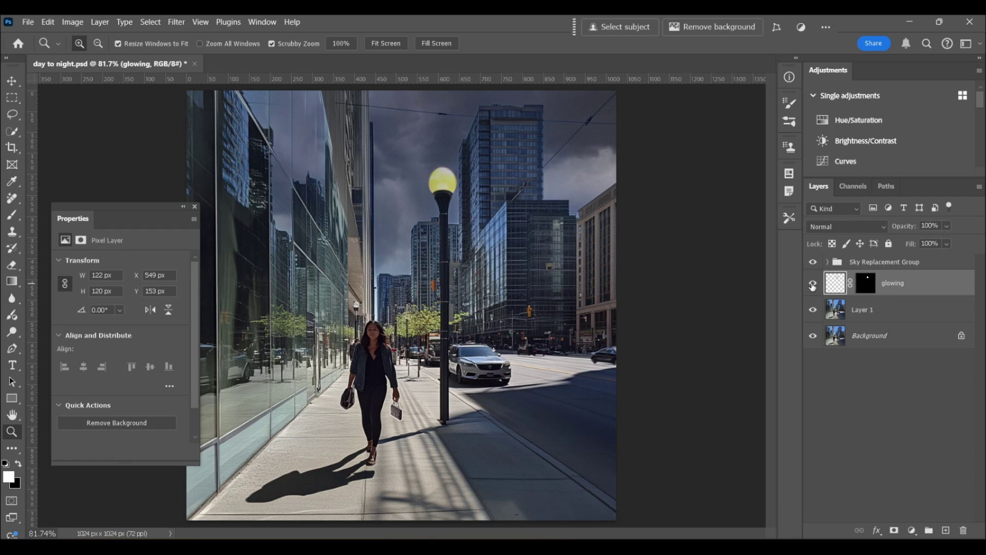
{"action": "left_click", "coordinate": [195, 206]}
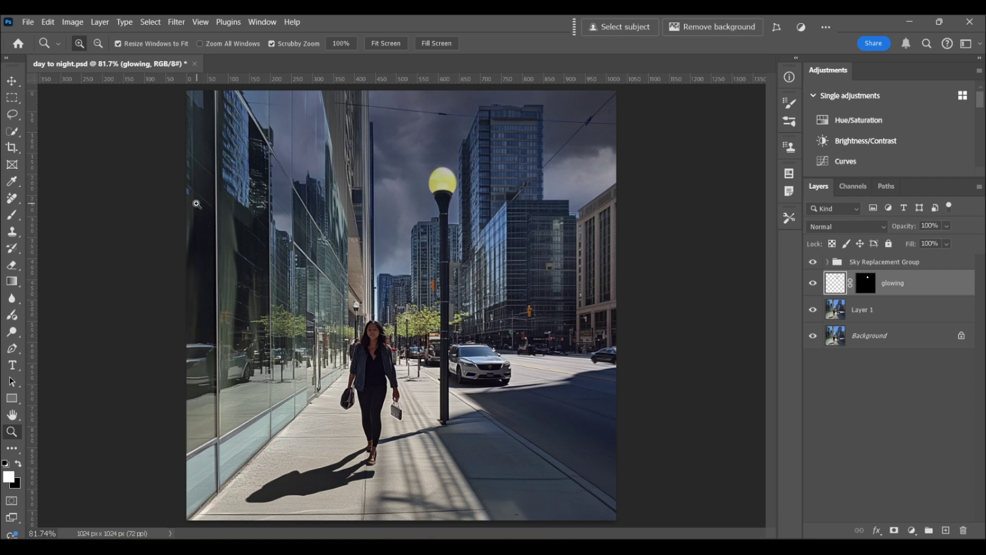
On a new layer, draw a foreground-to-transparent radial glow from the lamp, placed above the Sky Replacement Group.
{"action": "left_click", "coordinate": [947, 530]}
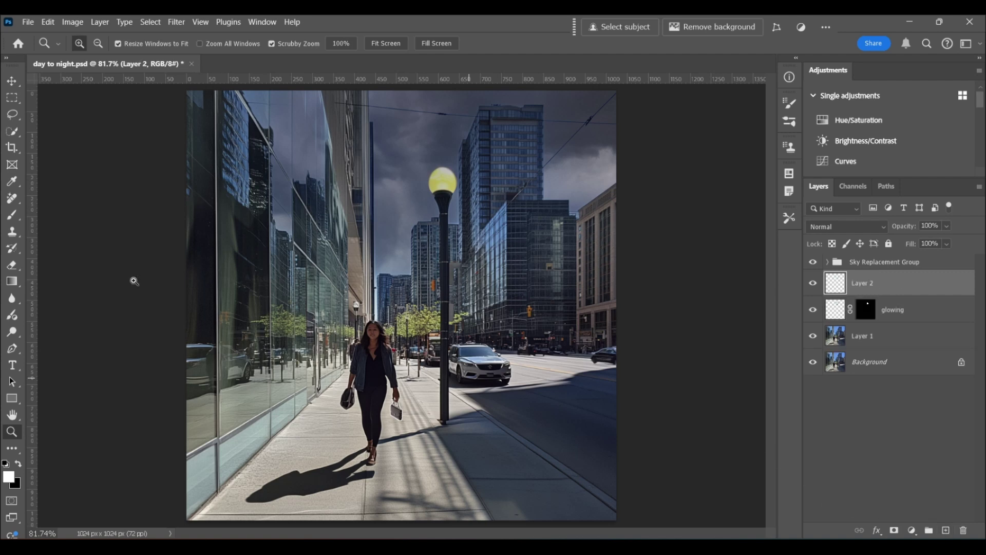
{"action": "left_click", "coordinate": [17, 280]}
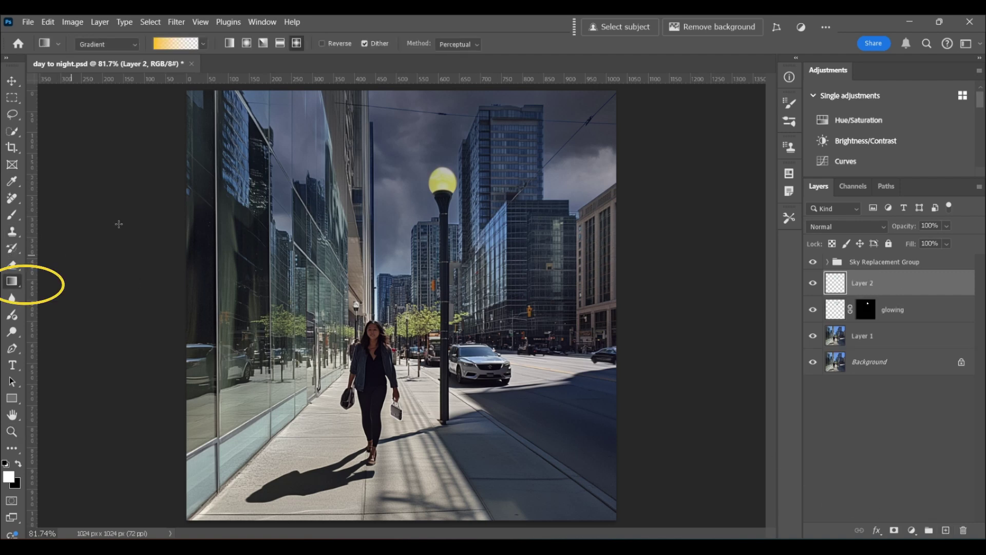
{"action": "left_click", "coordinate": [162, 44]}
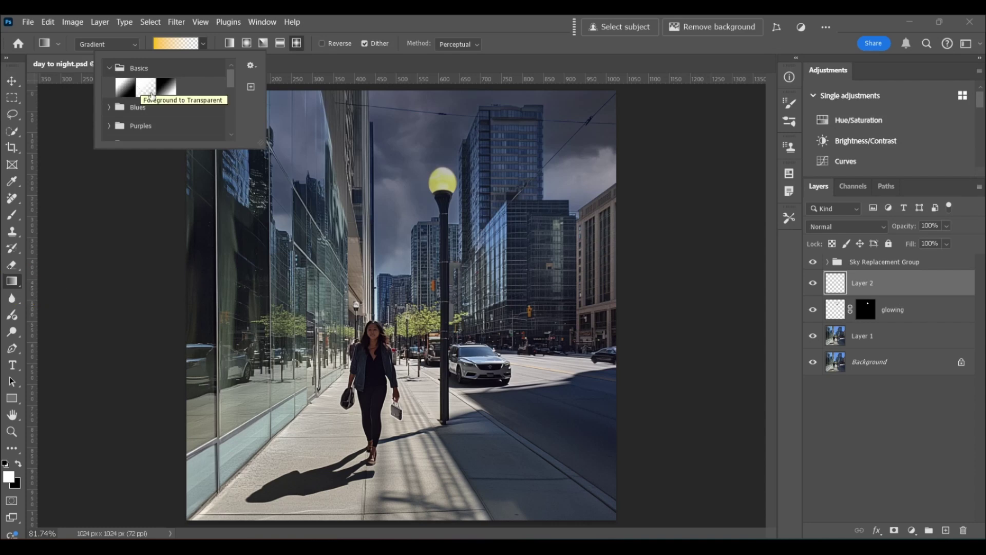
{"action": "left_click", "coordinate": [180, 52]}
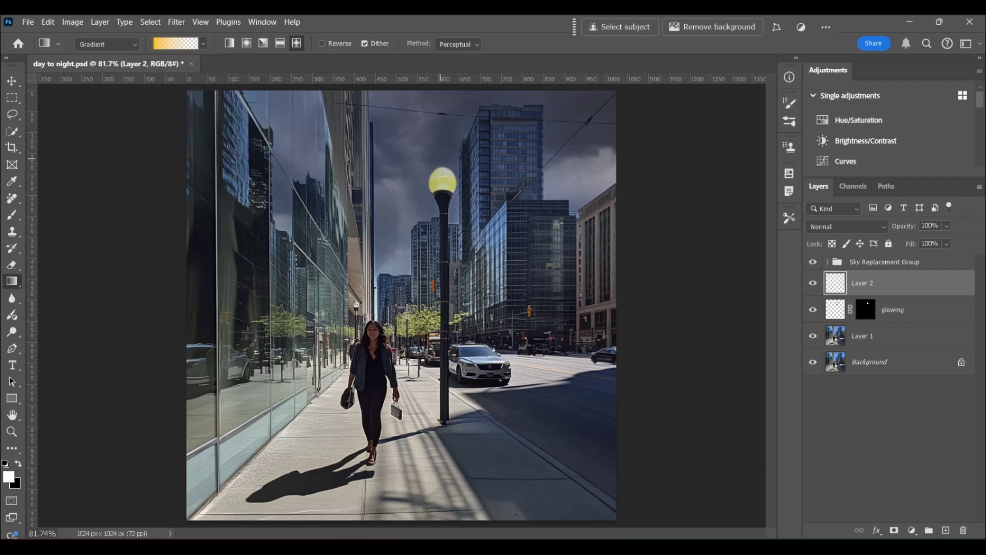
{"action": "left_click_drag", "start_coordinate": [443, 183], "coordinate": [446, 254]}
{"action": "left_click_drag", "start_coordinate": [824, 290], "coordinate": [839, 257]}
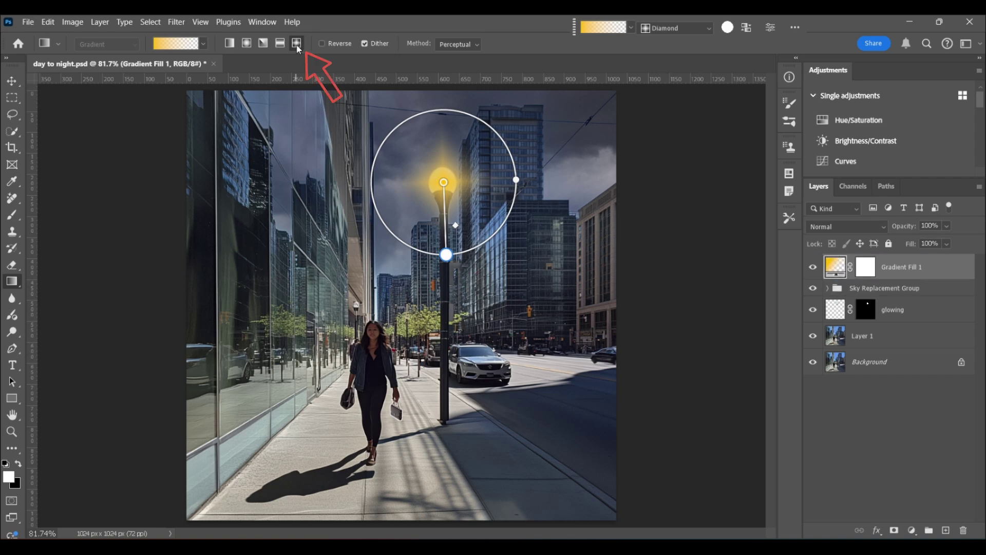
{"action": "left_click_drag", "start_coordinate": [446, 255], "coordinate": [447, 281]}
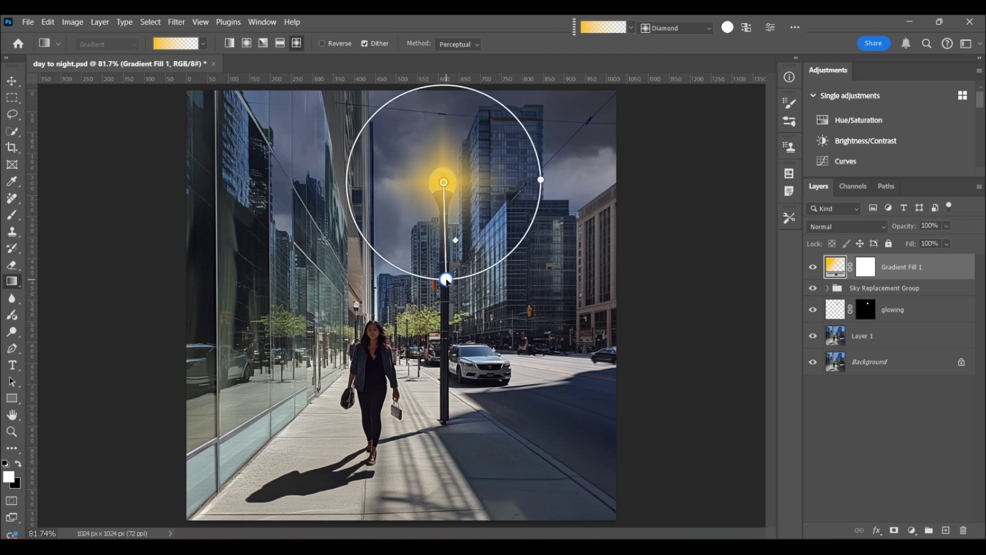
Set the glow layer to Color Dodge and squeeze it into a narrow ellipse around the lamp.
{"action": "double_click", "coordinate": [444, 183]}
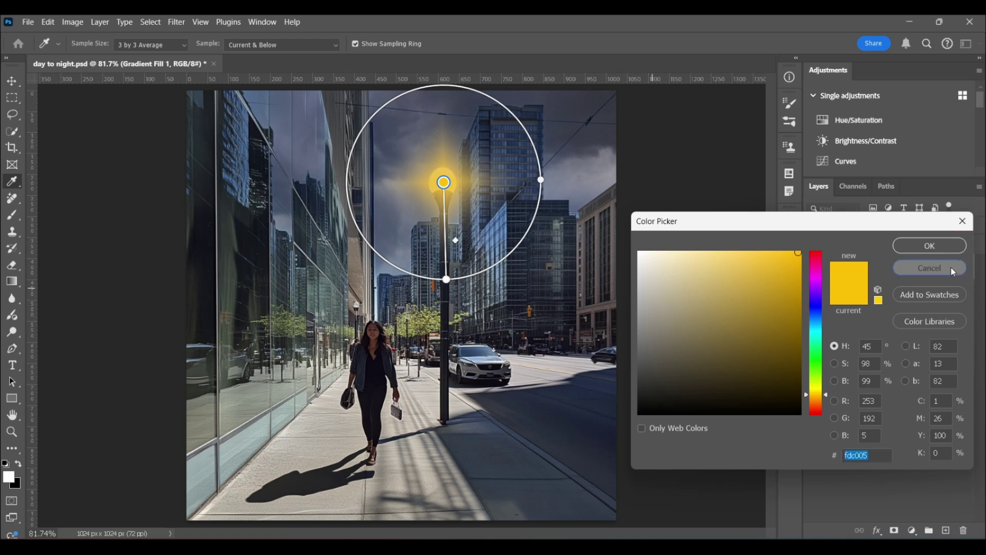
{"action": "left_click", "coordinate": [930, 268]}
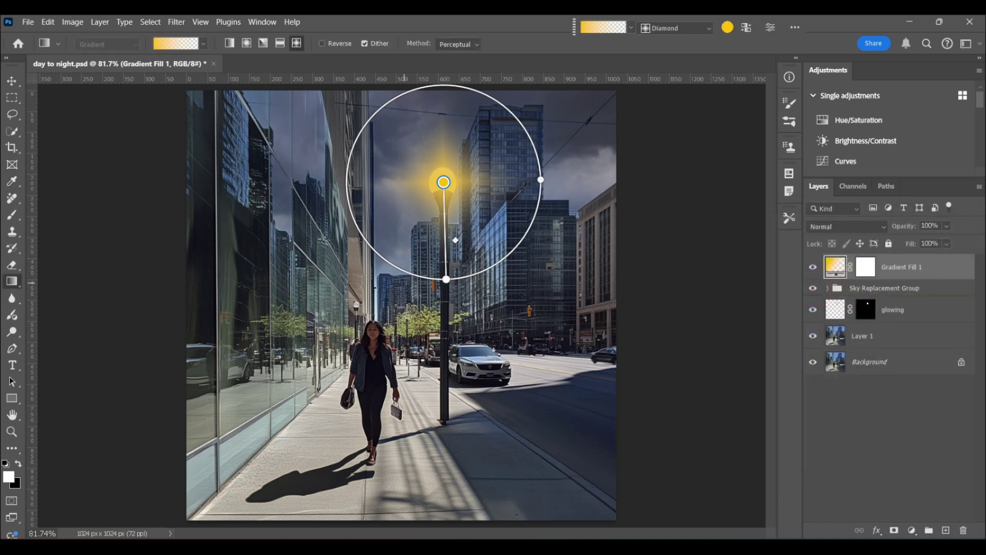
{"action": "double_click", "coordinate": [447, 280]}
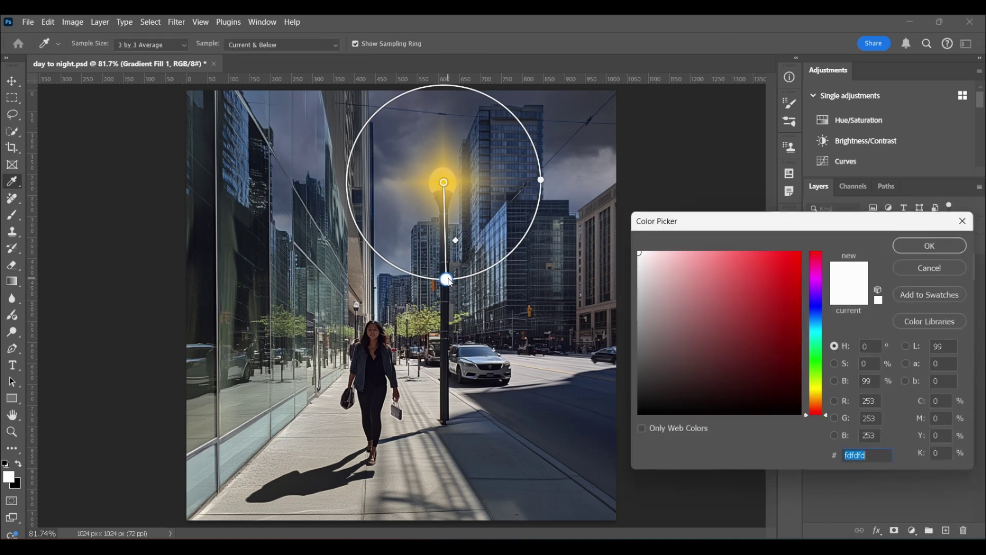
{"action": "left_click", "coordinate": [930, 268]}
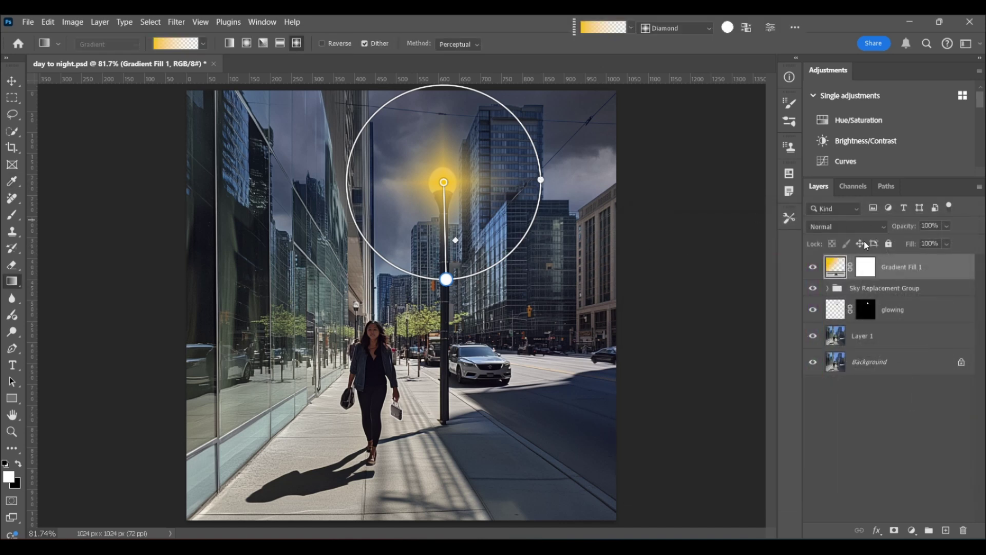
{"action": "left_click", "coordinate": [876, 228]}
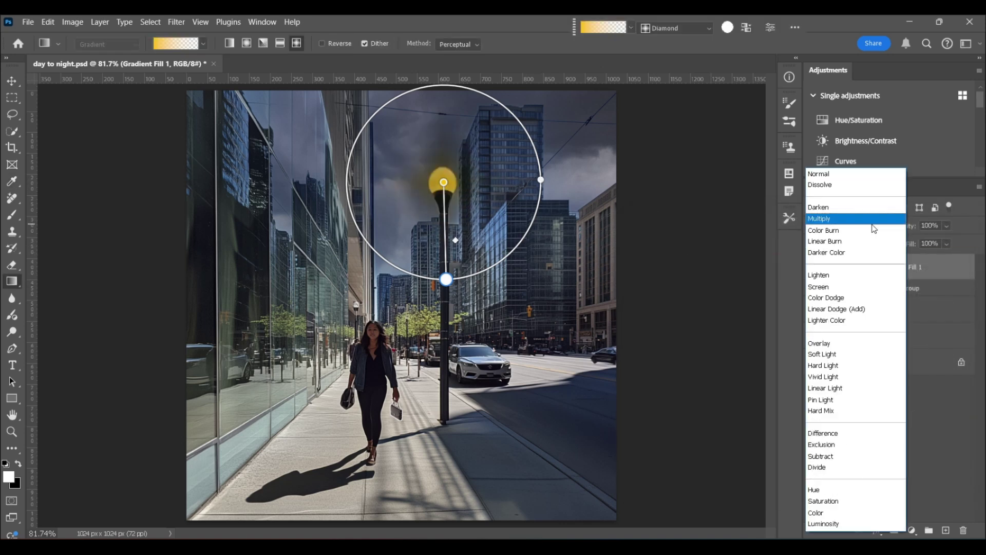
{"action": "left_click", "coordinate": [854, 301]}
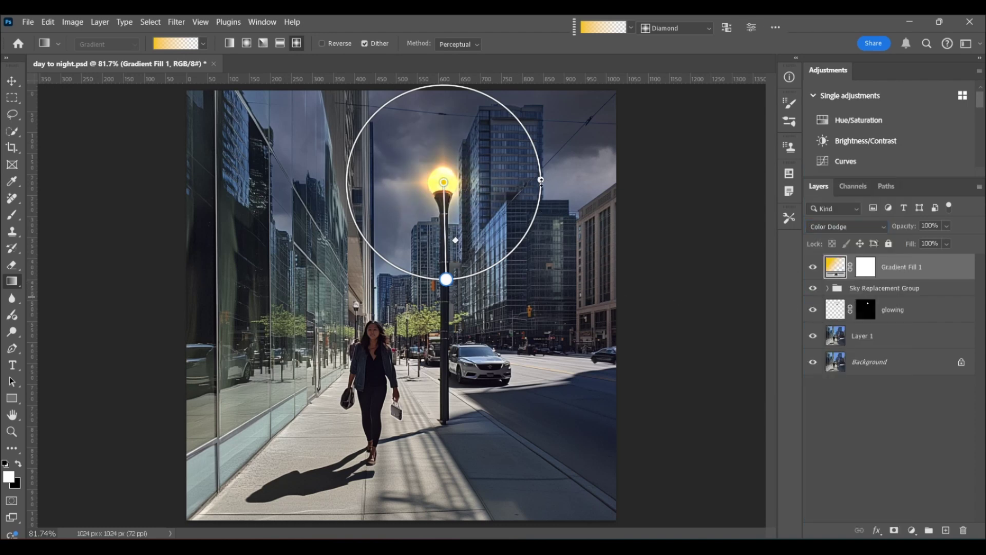
{"action": "left_click_drag", "start_coordinate": [541, 181], "coordinate": [505, 188]}
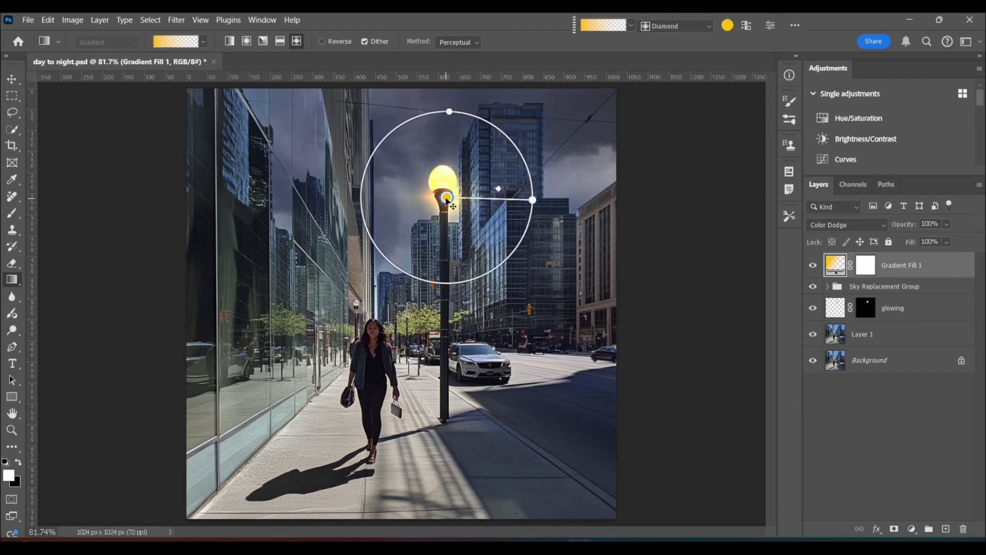
{"action": "left_click", "coordinate": [813, 275]}
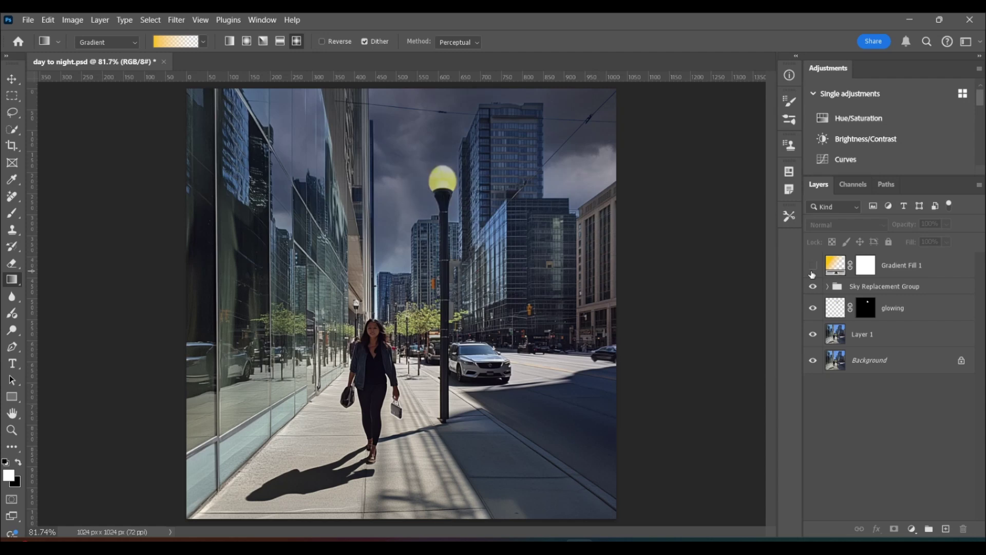
{"action": "left_click", "coordinate": [812, 275]}
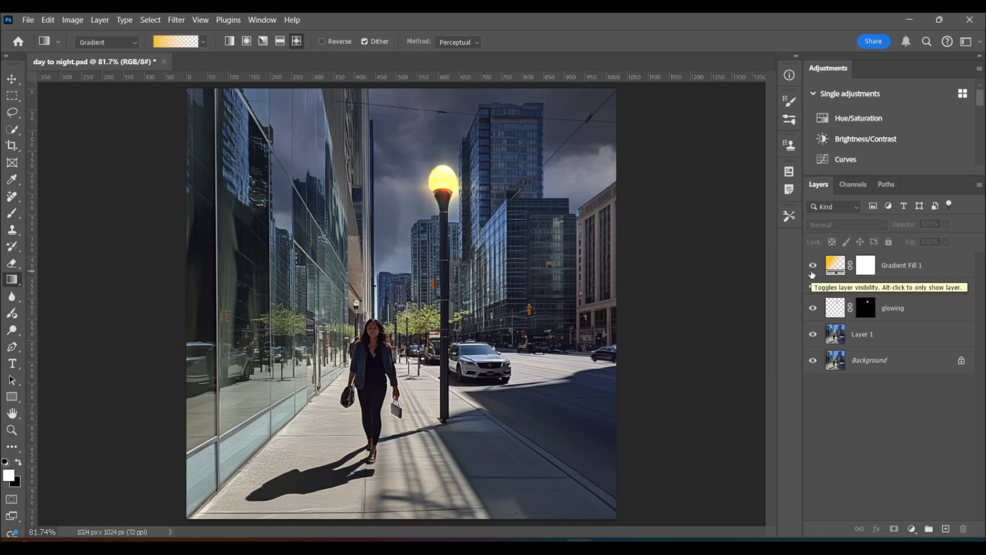
Duplicate Gradient Fill 1 as a smart object and shrink it to 14.32% over the distant lamp.
{"action": "left_click", "coordinate": [846, 268]}
{"action": "key", "text": "z"}
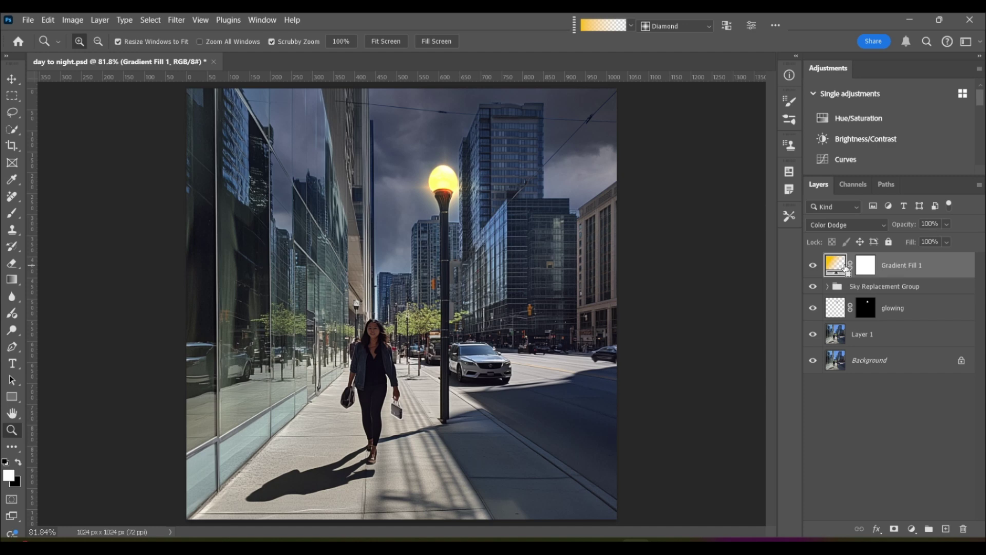
{"action": "left_click_drag", "start_coordinate": [846, 268], "coordinate": [847, 256]}
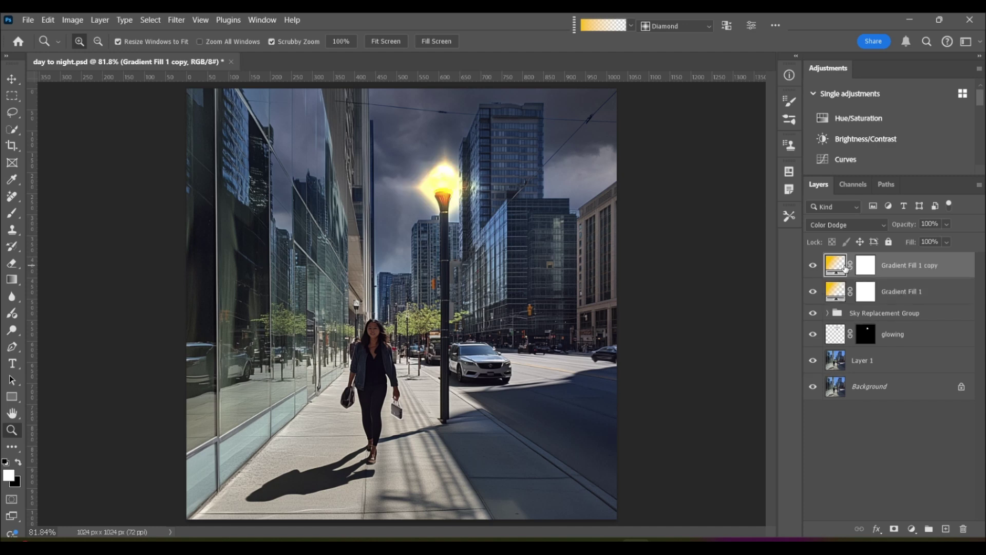
{"action": "right_click", "coordinate": [965, 266]}
{"action": "left_click", "coordinate": [873, 423]}
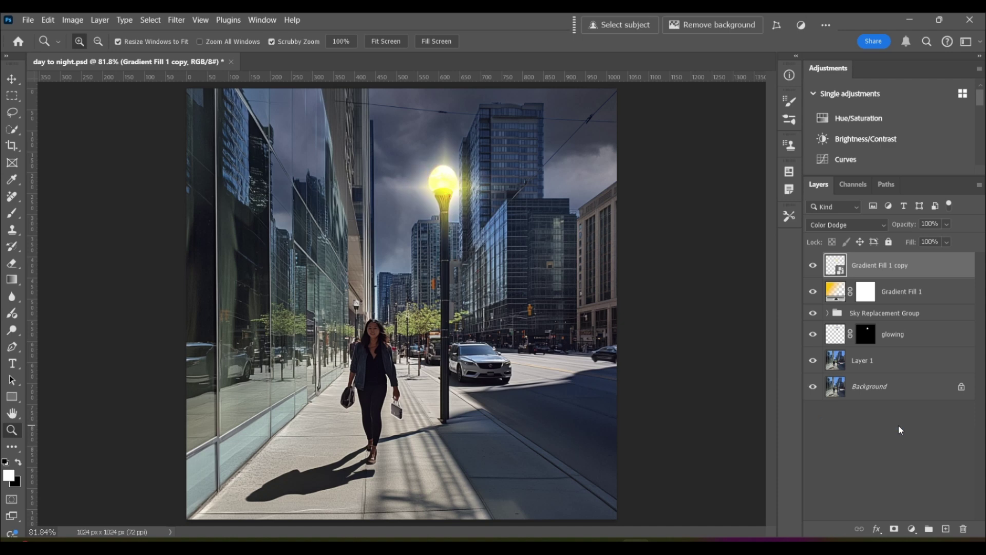
{"action": "key", "text": "ctrl+t"}
{"action": "left_click_drag", "start_coordinate": [450, 188], "coordinate": [362, 294]}
{"action": "left_click_drag", "start_coordinate": [537, 197], "coordinate": [406, 288]}
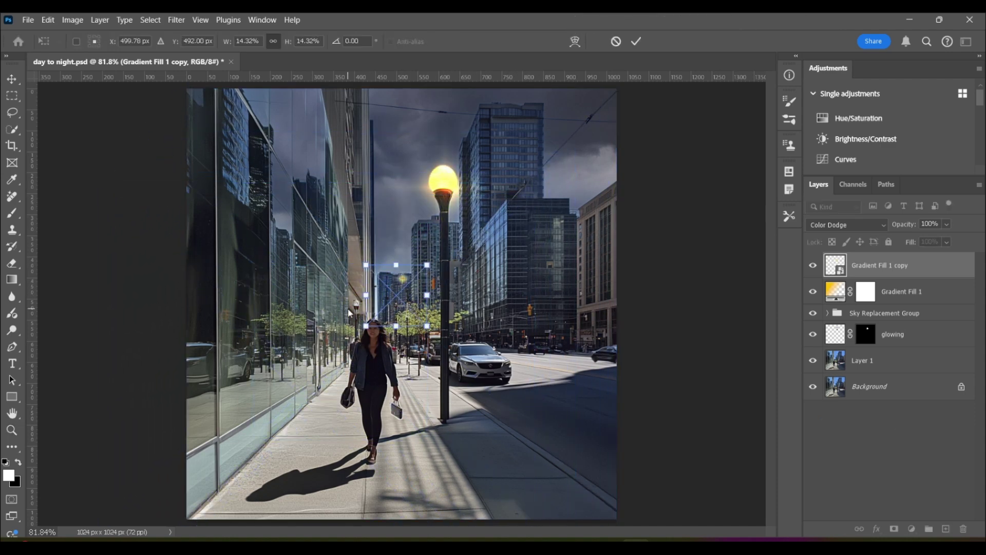
{"action": "key", "text": "Return"}
{"action": "key", "text": "z"}
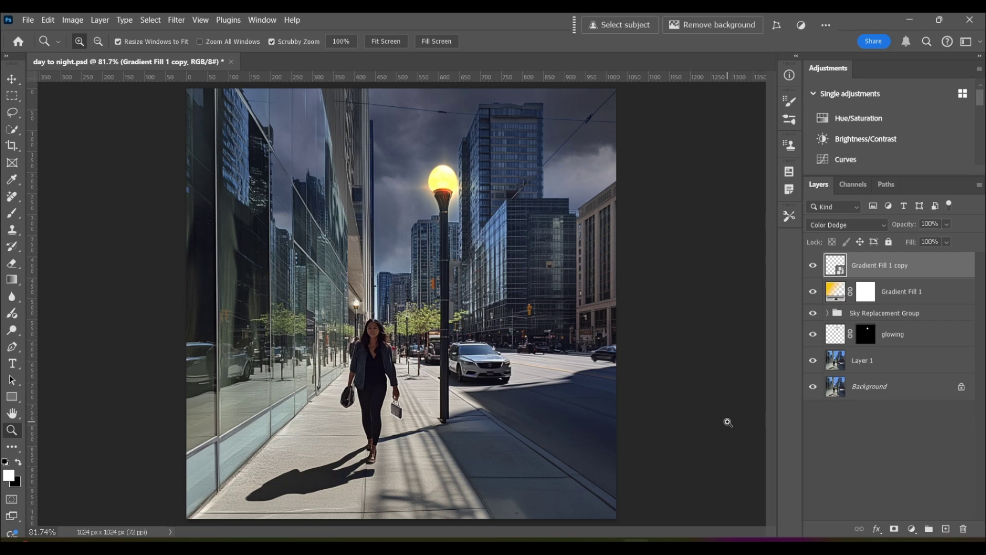
Zoom into the beige building, add Layer 2, and pen-trace the tall window column into a selection.
{"action": "left_click", "coordinate": [600, 252]}
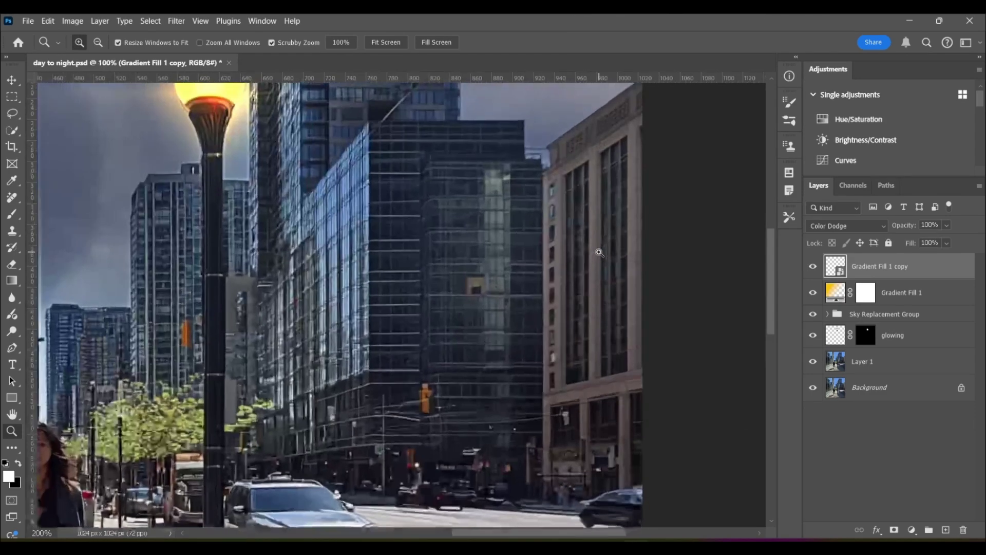
{"action": "left_click", "coordinate": [600, 252]}
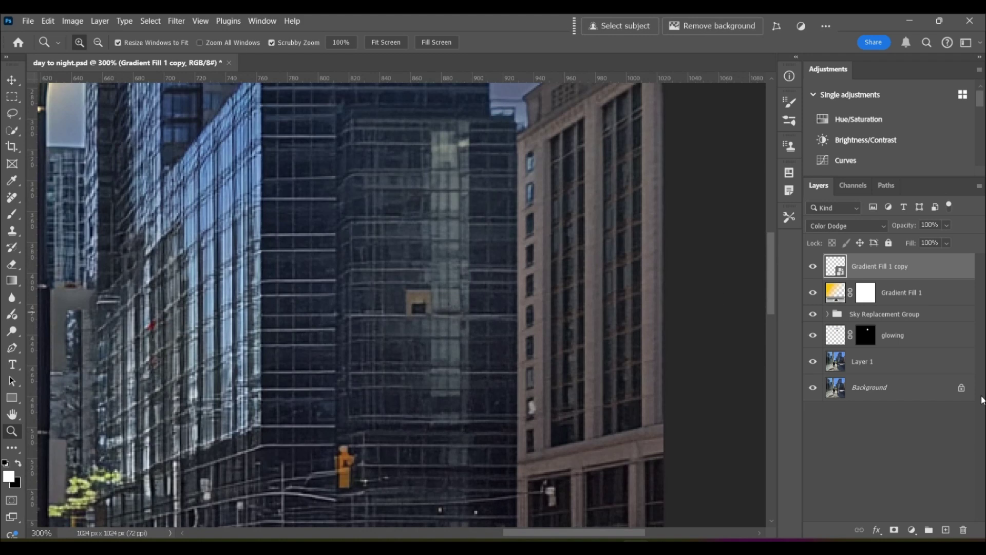
{"action": "left_click", "coordinate": [946, 530]}
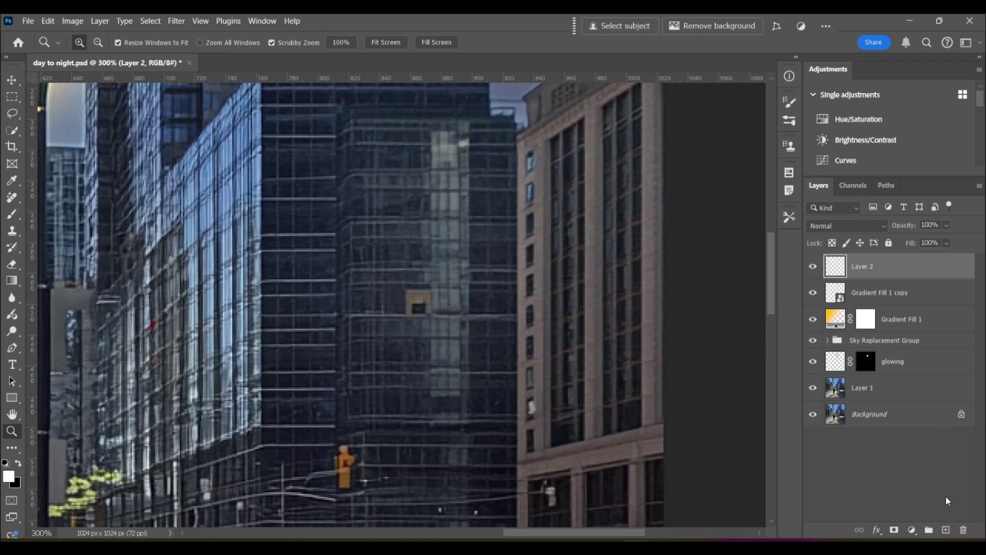
{"action": "key", "text": "p"}
{"action": "left_click", "coordinate": [583, 119]}
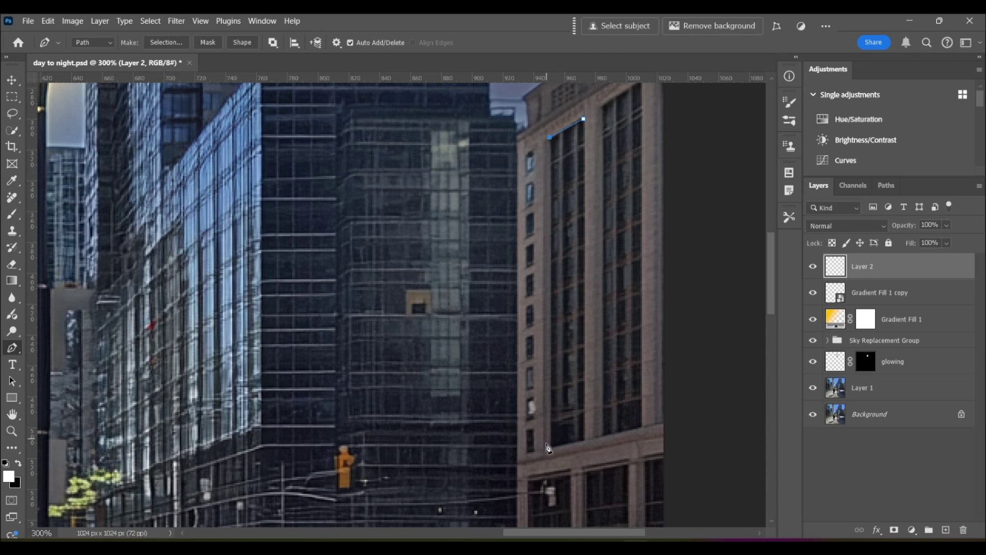
{"action": "left_click", "coordinate": [550, 448]}
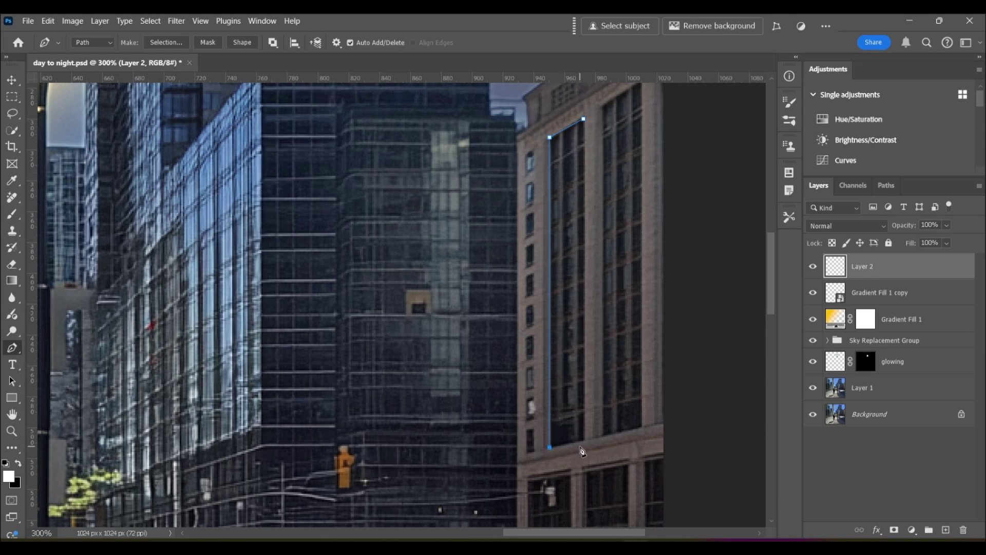
{"action": "left_click", "coordinate": [585, 441]}
{"action": "left_click", "coordinate": [585, 123]}
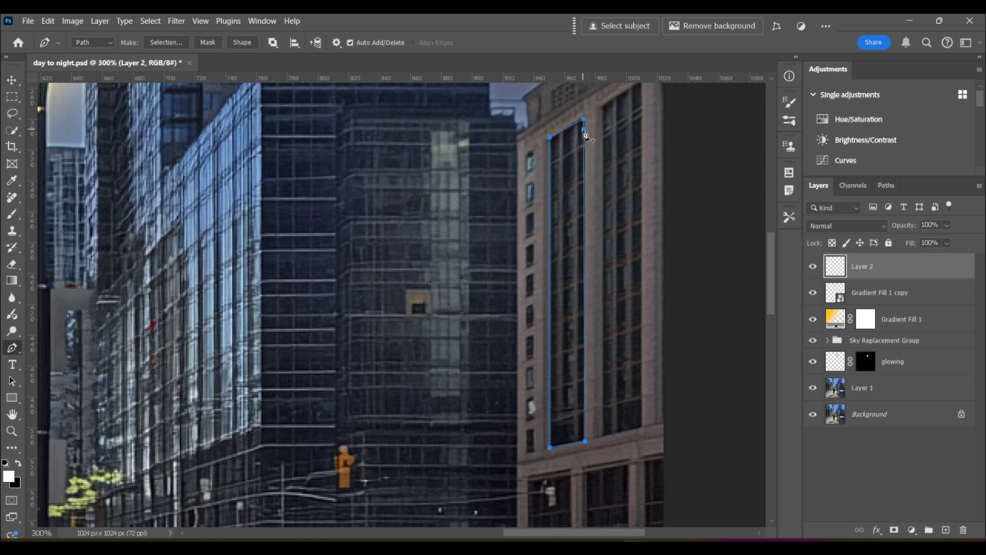
{"action": "right_click", "coordinate": [568, 189]}
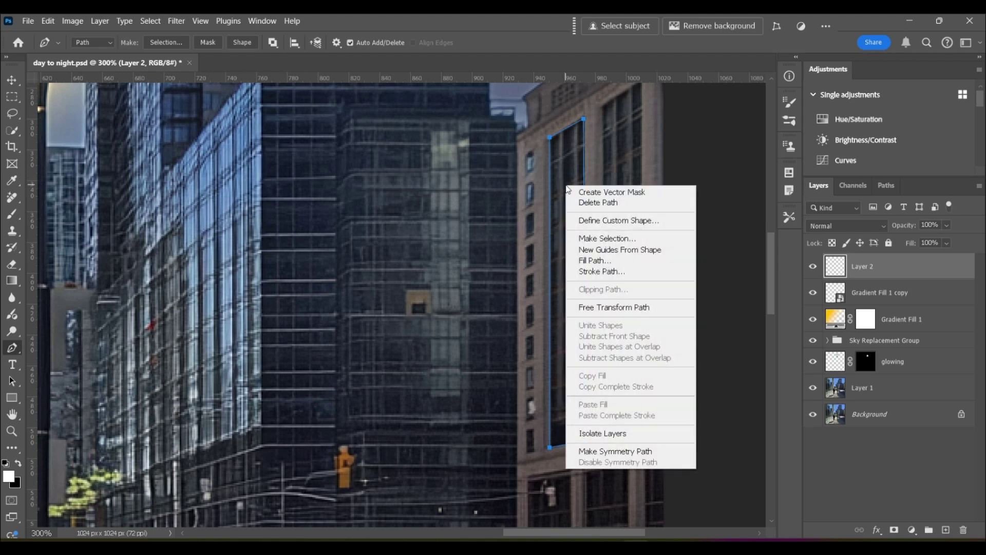
{"action": "left_click", "coordinate": [609, 238]}
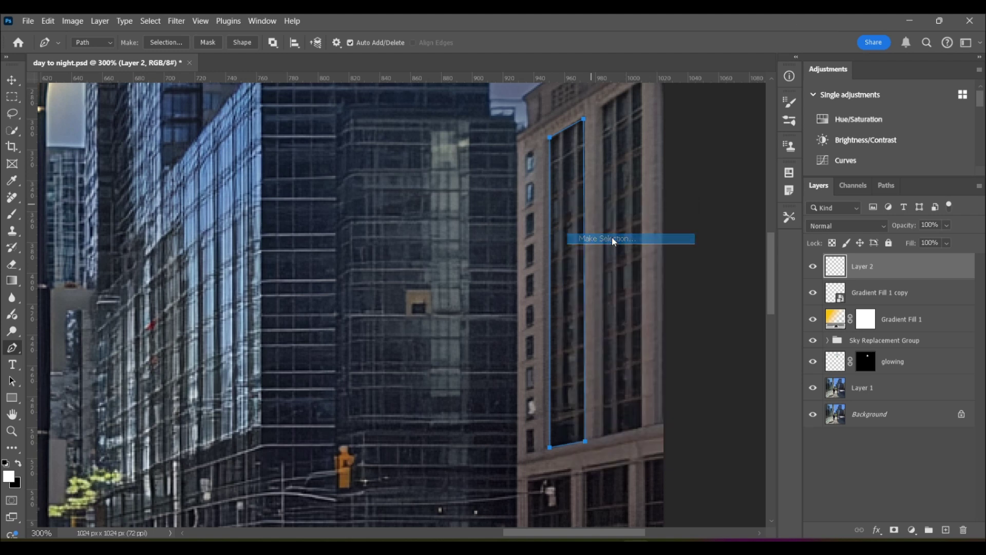
{"action": "left_click", "coordinate": [569, 149]}
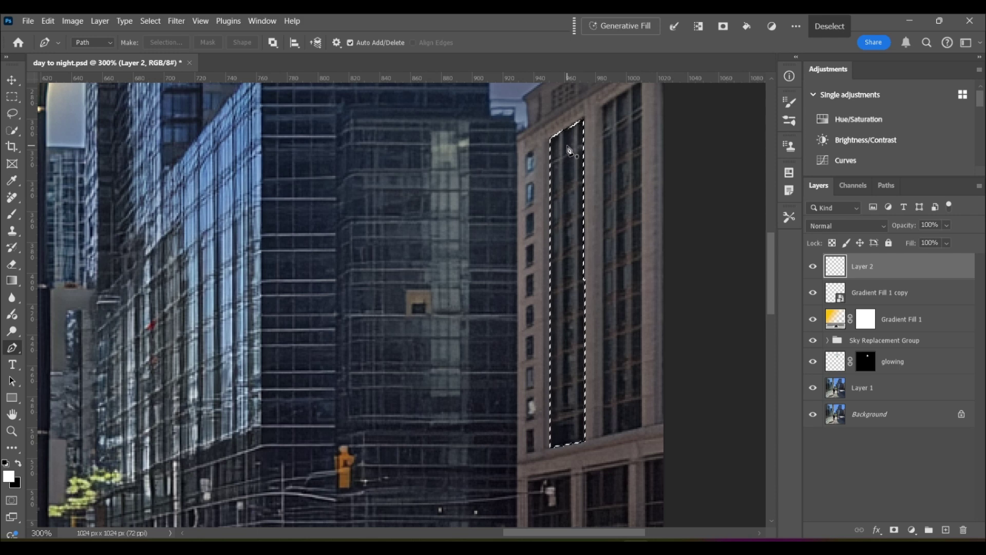
Generative Fill the window selection with 'glowing' and keep variation 1 with several lit windows.
{"action": "left_click", "coordinate": [632, 25]}
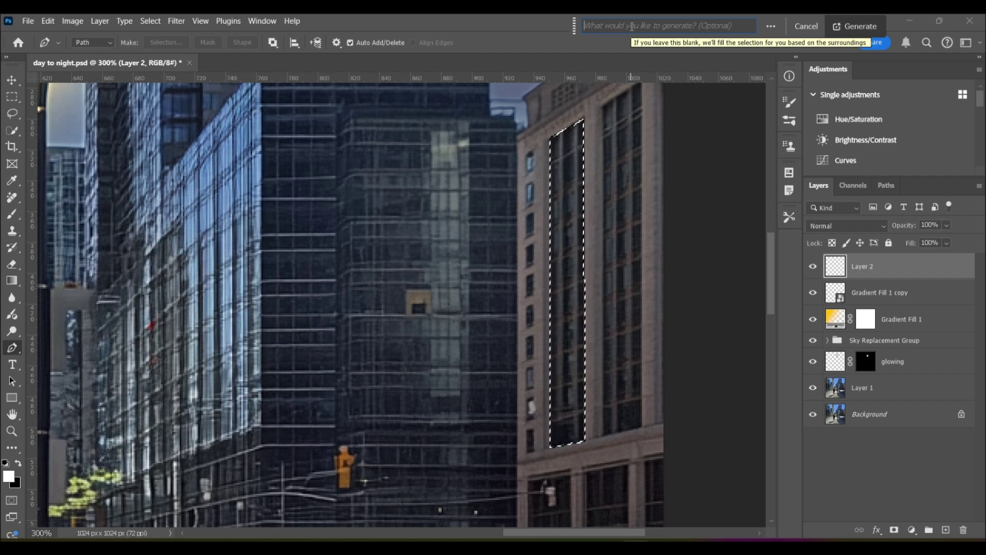
{"action": "type", "text": "glowing"}
{"action": "left_click", "coordinate": [857, 26]}
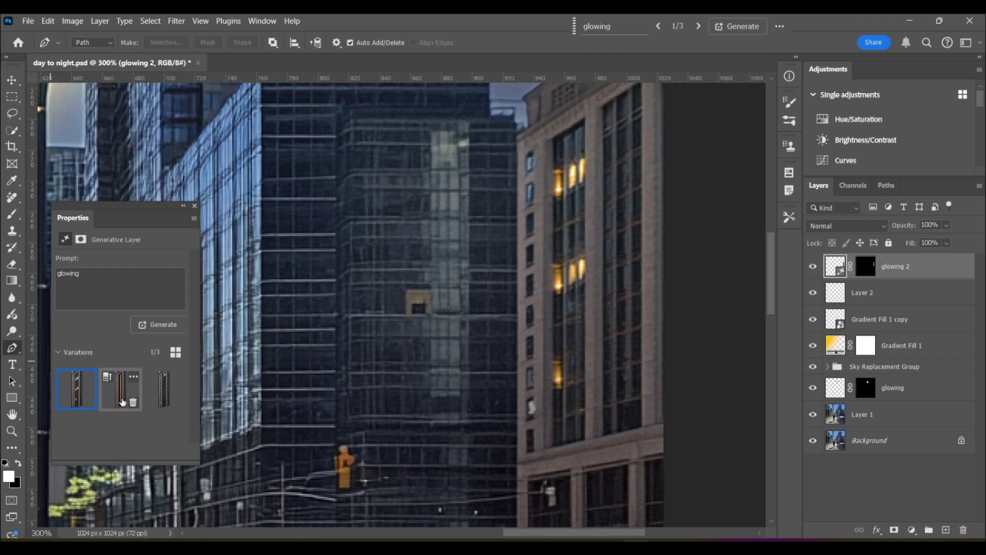
{"action": "left_click", "coordinate": [123, 402]}
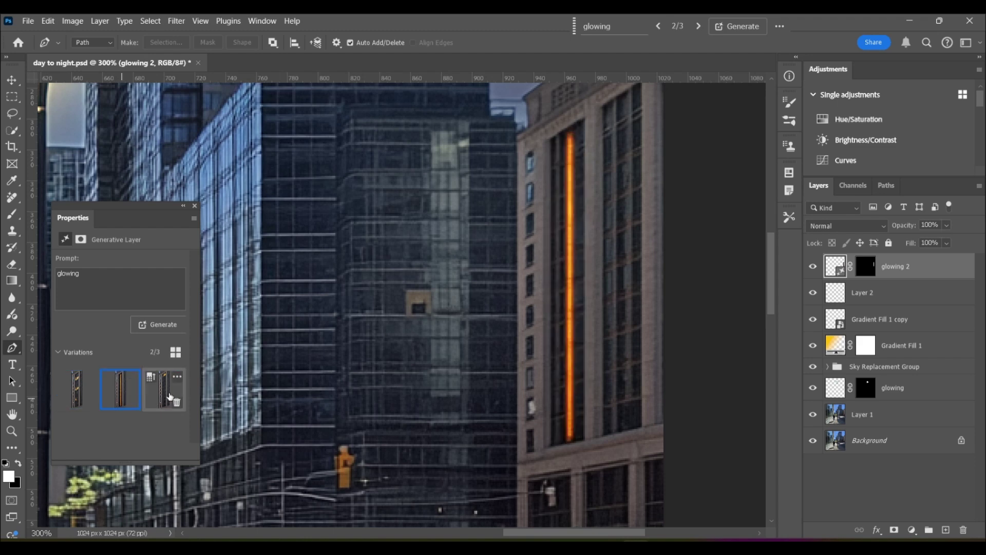
{"action": "left_click", "coordinate": [170, 396]}
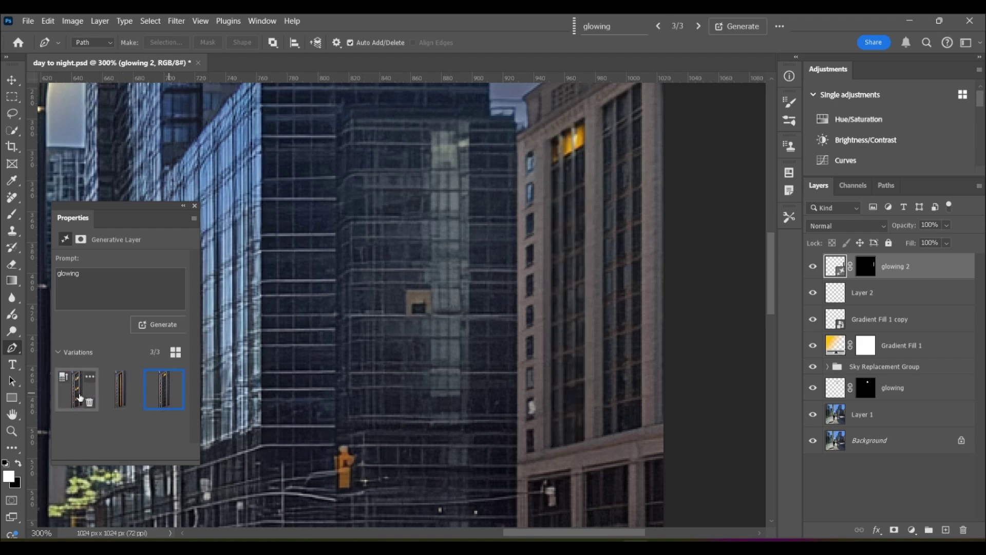
{"action": "left_click", "coordinate": [79, 398]}
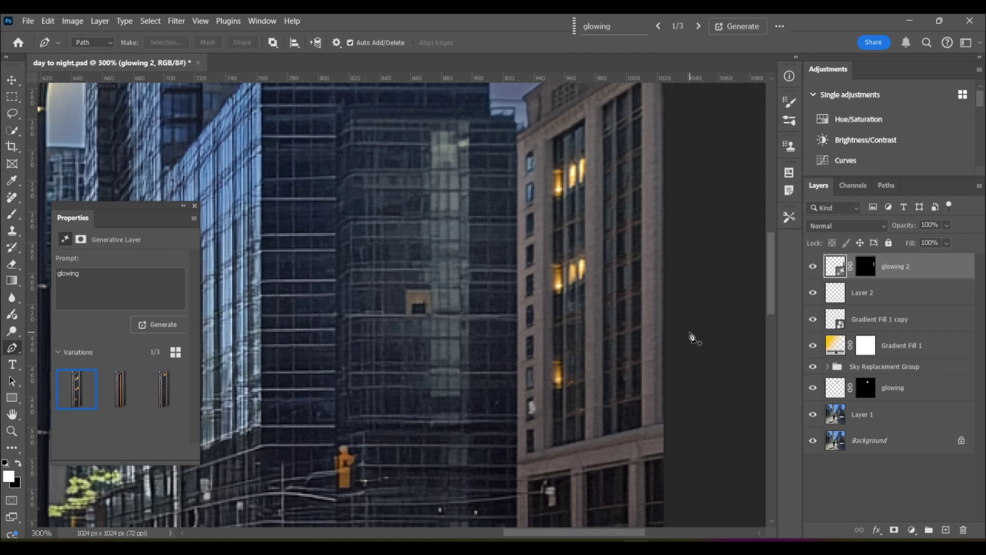
On a new layer, pen-outline the next window column and make it a selection with no feathering.
{"action": "left_click", "coordinate": [946, 530]}
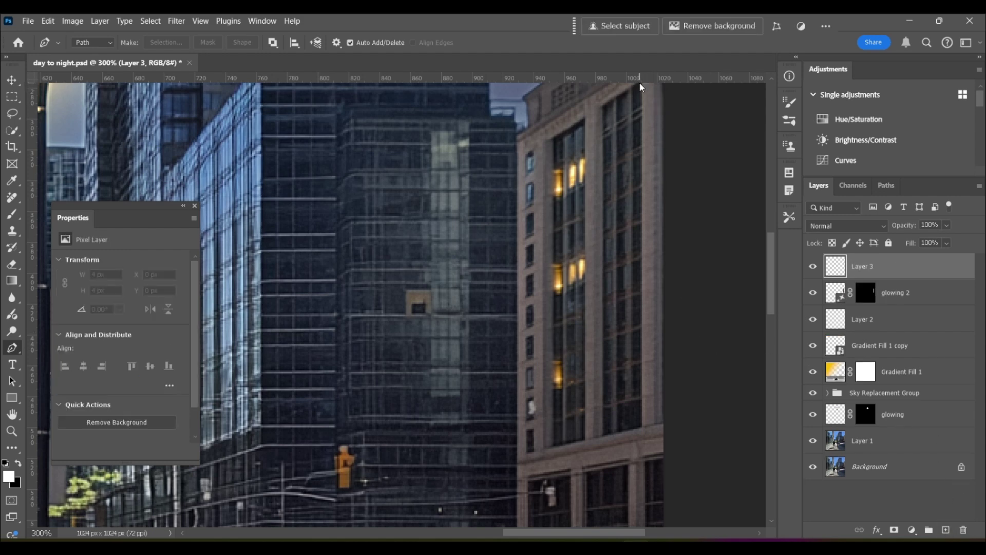
{"action": "left_click", "coordinate": [604, 106]}
{"action": "left_click", "coordinate": [602, 436]}
{"action": "left_click", "coordinate": [642, 427]}
{"action": "left_click", "coordinate": [640, 84]}
{"action": "right_click", "coordinate": [625, 161]}
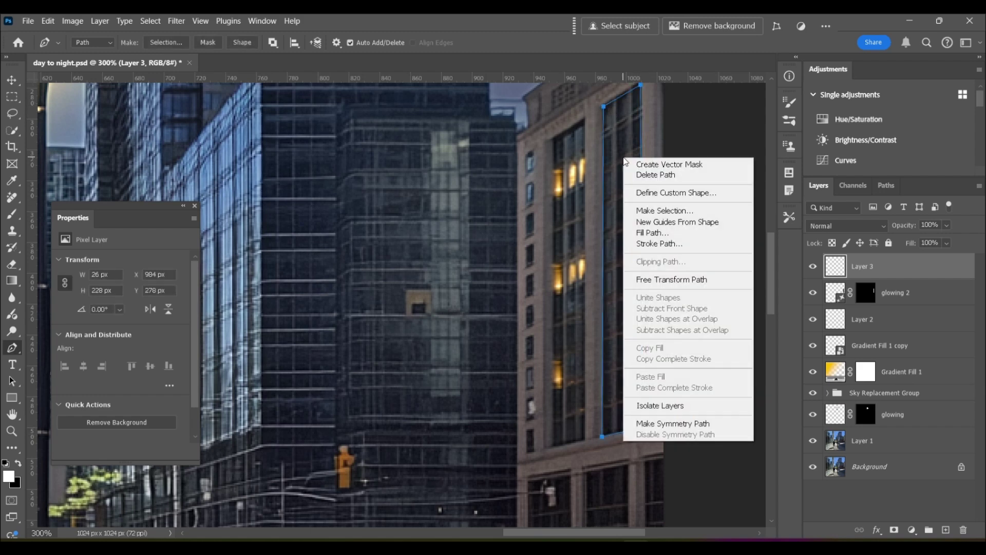
{"action": "left_click", "coordinate": [659, 215]}
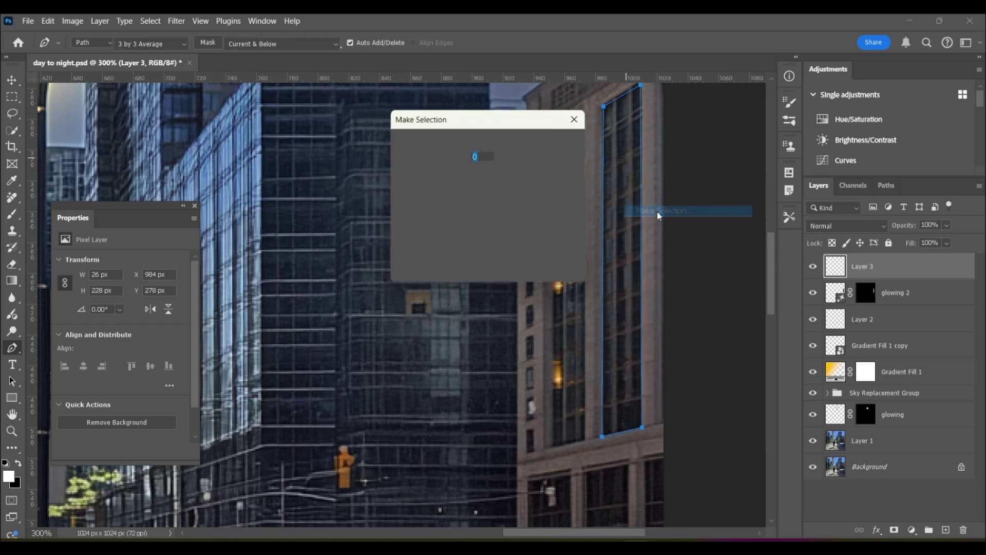
{"action": "left_click", "coordinate": [549, 148]}
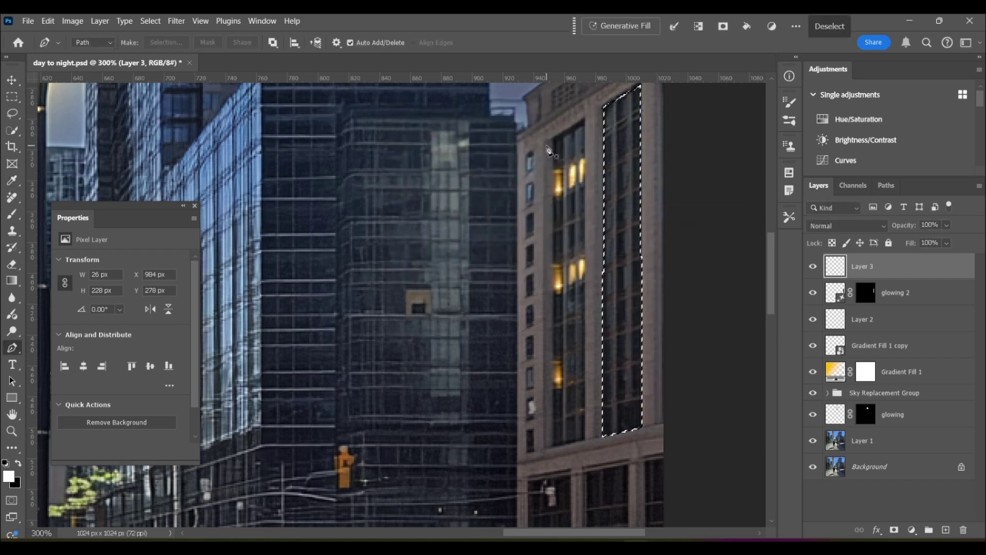
Generative Fill the selection with 'glowing' and keep the third variation with more lit windows.
{"action": "left_click", "coordinate": [628, 27]}
{"action": "type", "text": "glowing"}
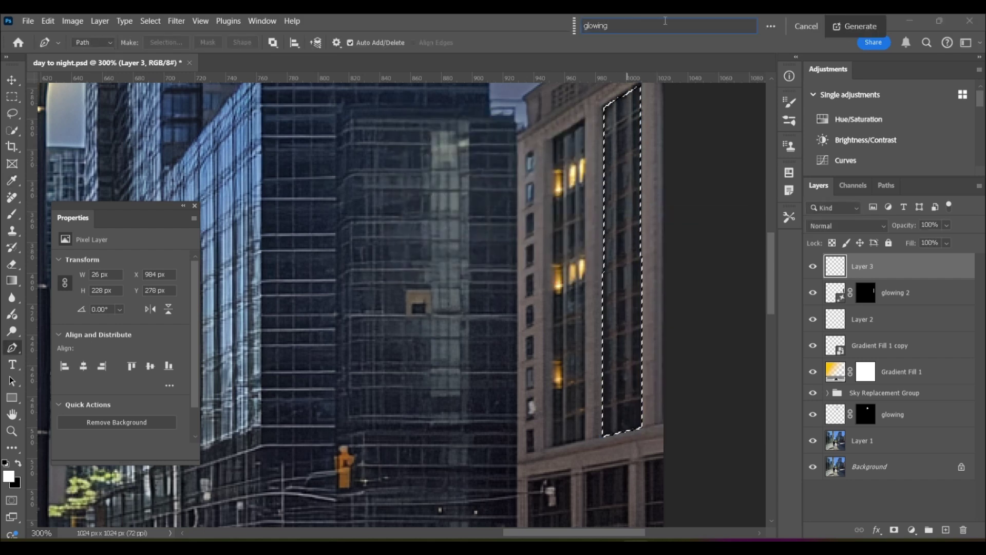
{"action": "left_click", "coordinate": [865, 29]}
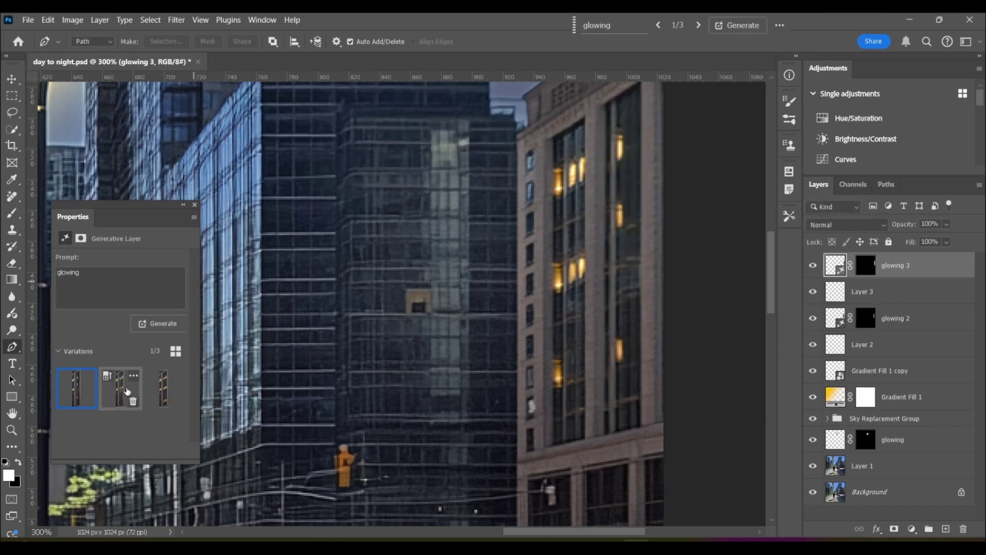
{"action": "left_click", "coordinate": [127, 392]}
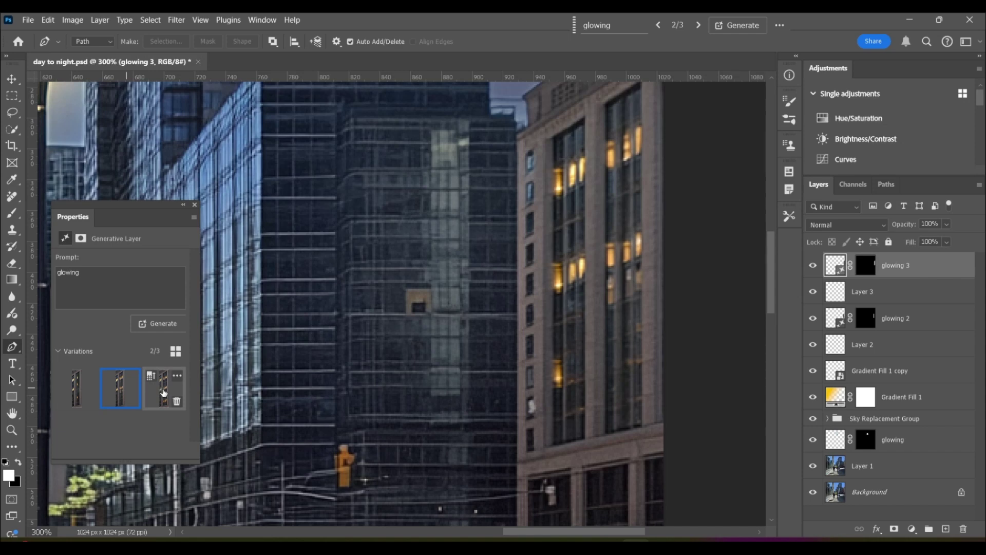
{"action": "left_click", "coordinate": [164, 393]}
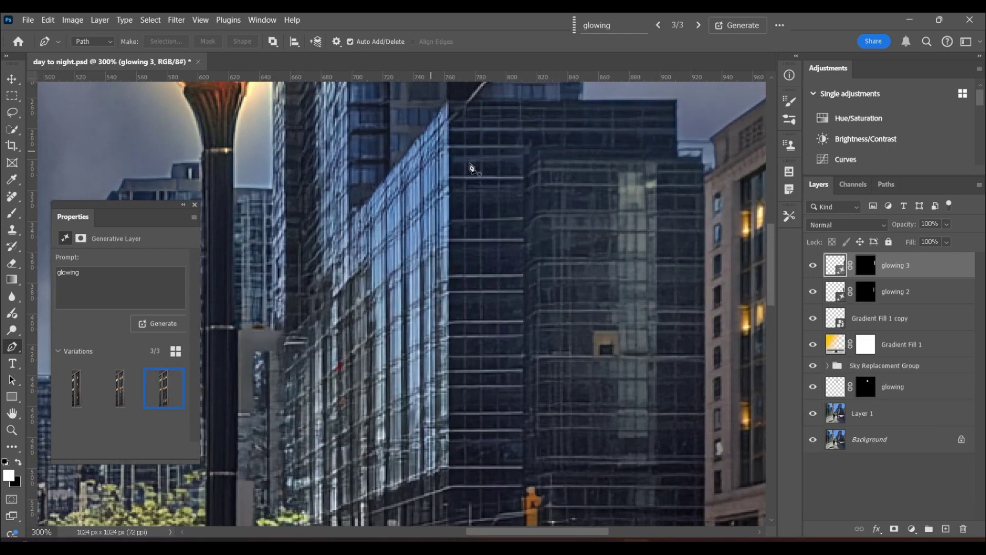
Outline areas of the dark glass tower and keep the third 'windows glowing' generated variation.
{"action": "left_click", "coordinate": [518, 103]}
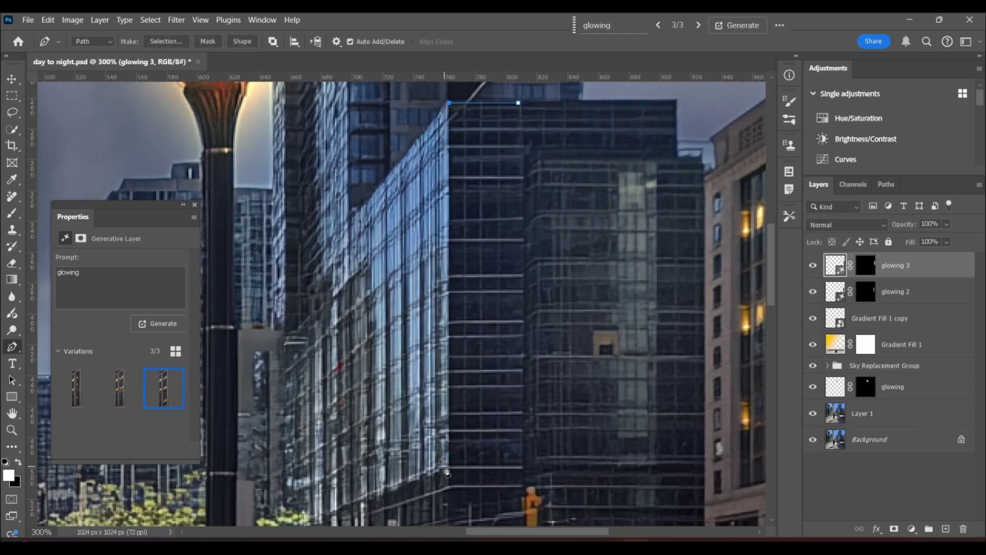
{"action": "right_click", "coordinate": [518, 101]}
{"action": "left_click", "coordinate": [554, 148]}
{"action": "left_click", "coordinate": [552, 148]}
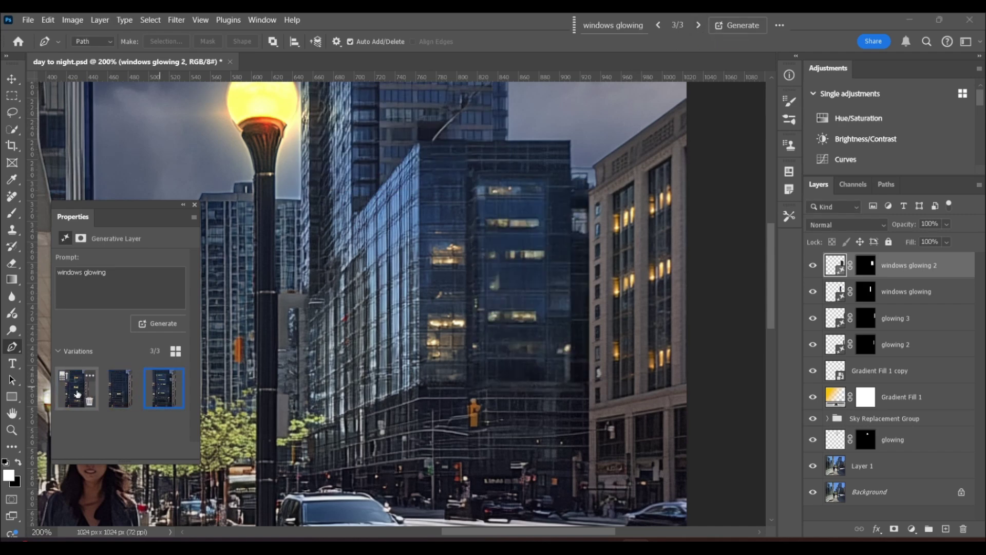
{"action": "scroll", "coordinate": [756, 252], "scroll_direction": "up", "scroll_amount": 5}
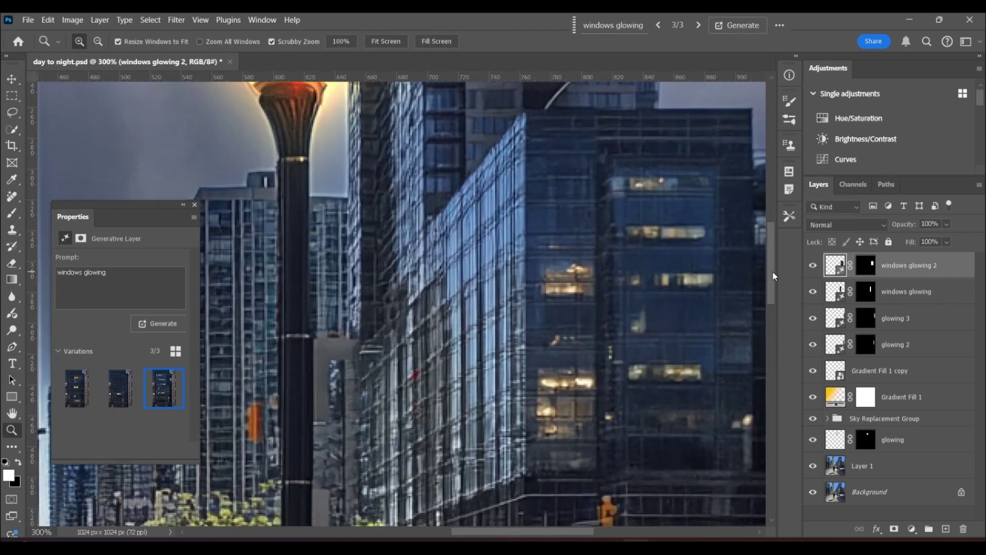
{"action": "left_click", "coordinate": [524, 110]}
{"action": "left_click", "coordinate": [425, 230]}
{"action": "right_click", "coordinate": [473, 253]}
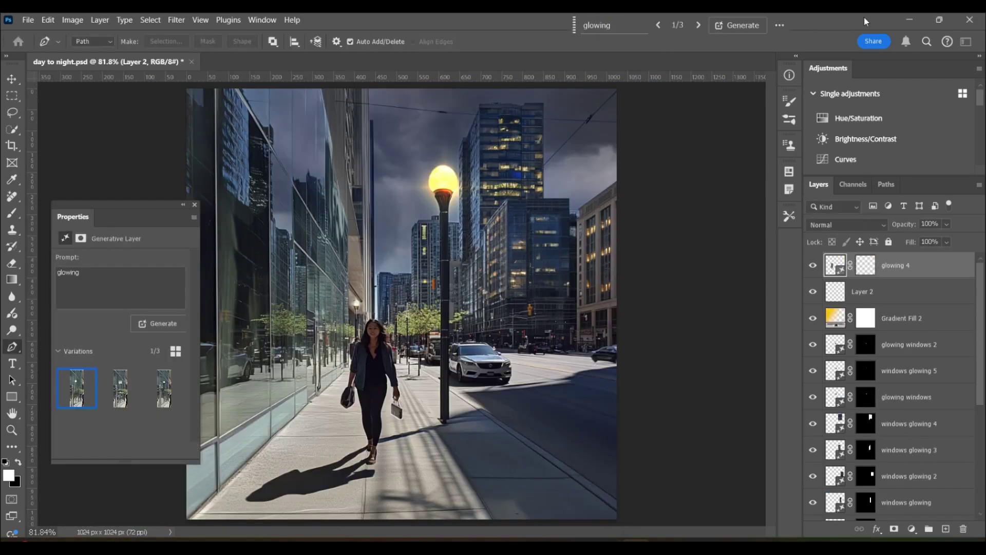
{"action": "left_click", "coordinate": [164, 388]}
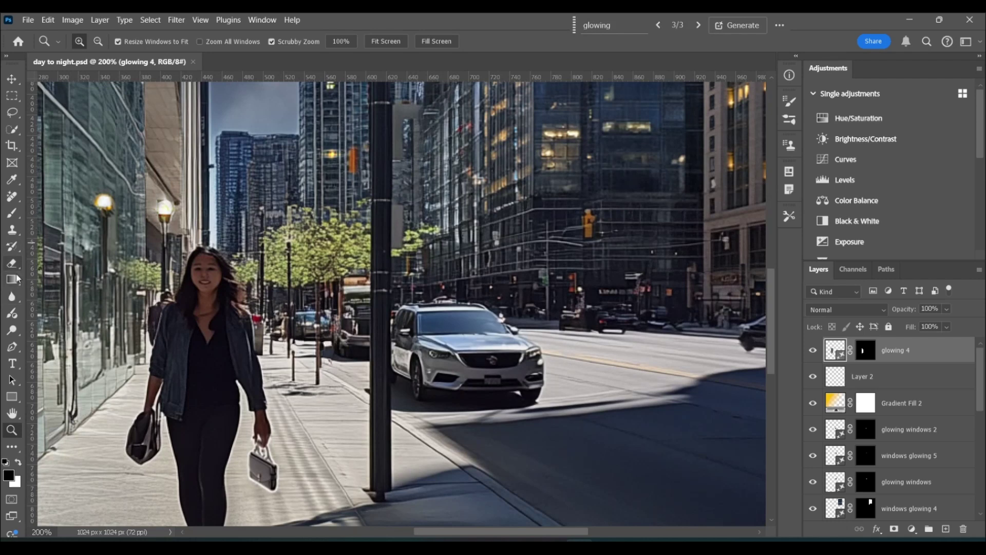
Draw yellow radial glows over both SUV headlights and give them a brightening blend mode.
{"action": "left_click", "coordinate": [11, 279]}
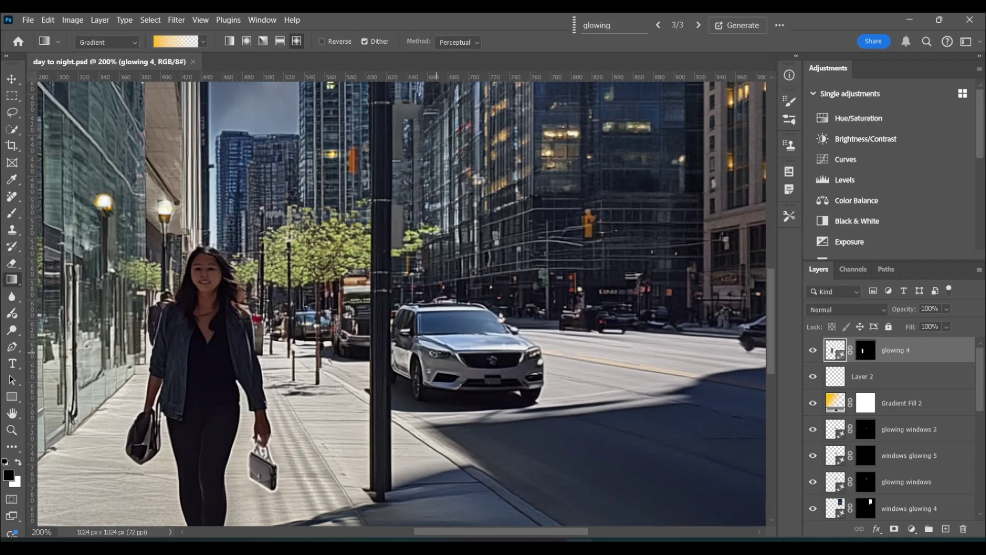
{"action": "left_click_drag", "start_coordinate": [440, 354], "coordinate": [419, 353]}
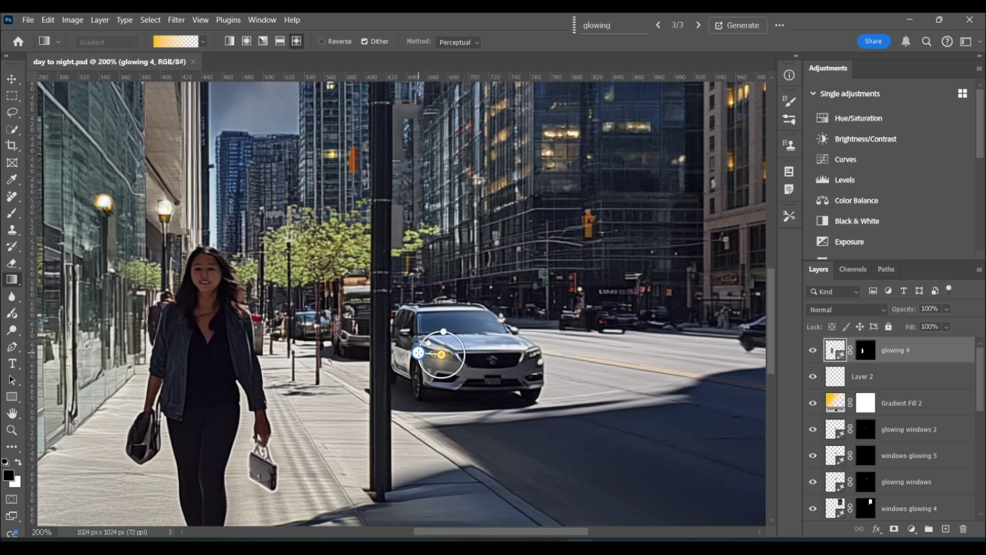
{"action": "key", "text": "ctrl+shift+alt+n"}
{"action": "left_click_drag", "start_coordinate": [533, 350], "coordinate": [575, 347]}
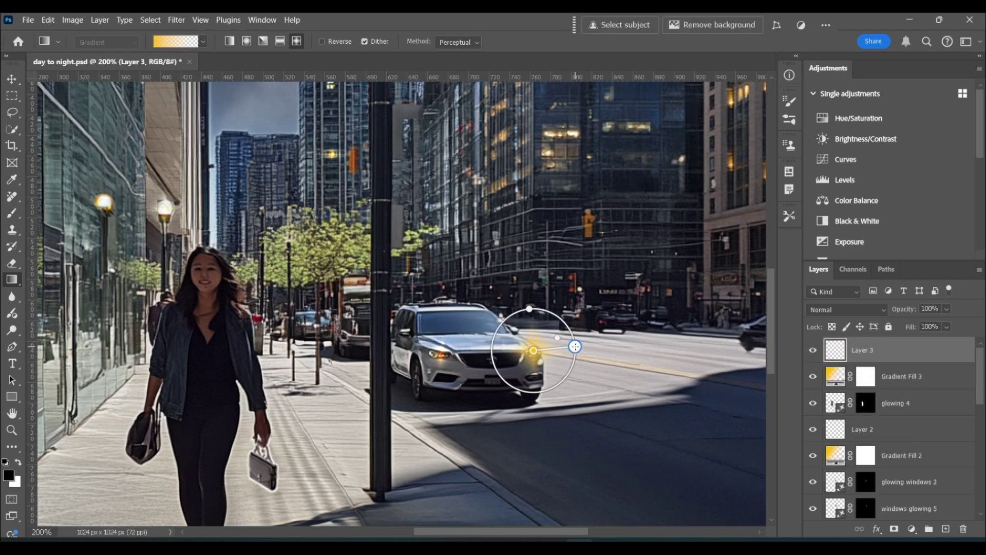
{"action": "left_click", "coordinate": [877, 315]}
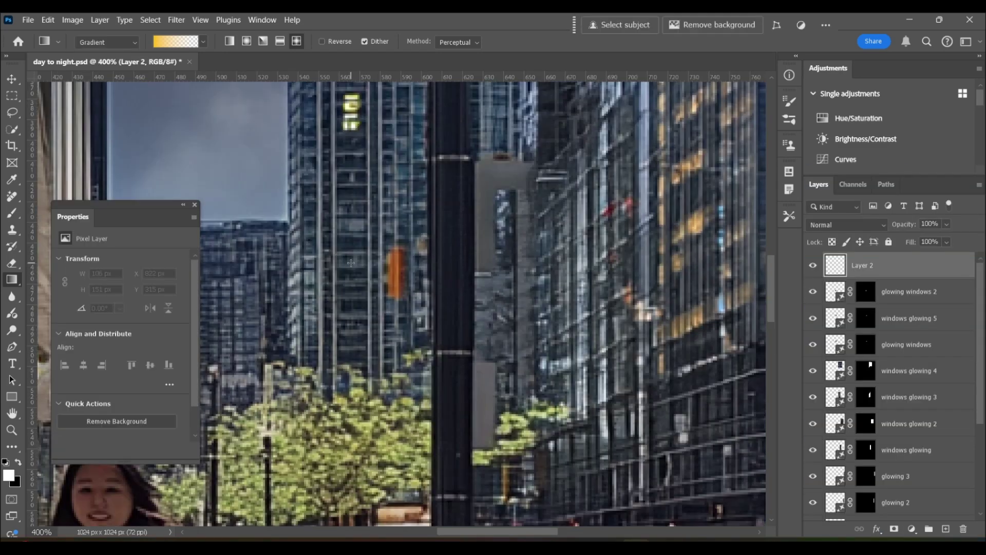
{"action": "left_click", "coordinate": [352, 261]}
Add Color Dodge glows for the distant traffic light and rear vehicle's headlight, then review the headlights.
{"action": "left_click", "coordinate": [880, 225]}
{"action": "left_click", "coordinate": [826, 295]}
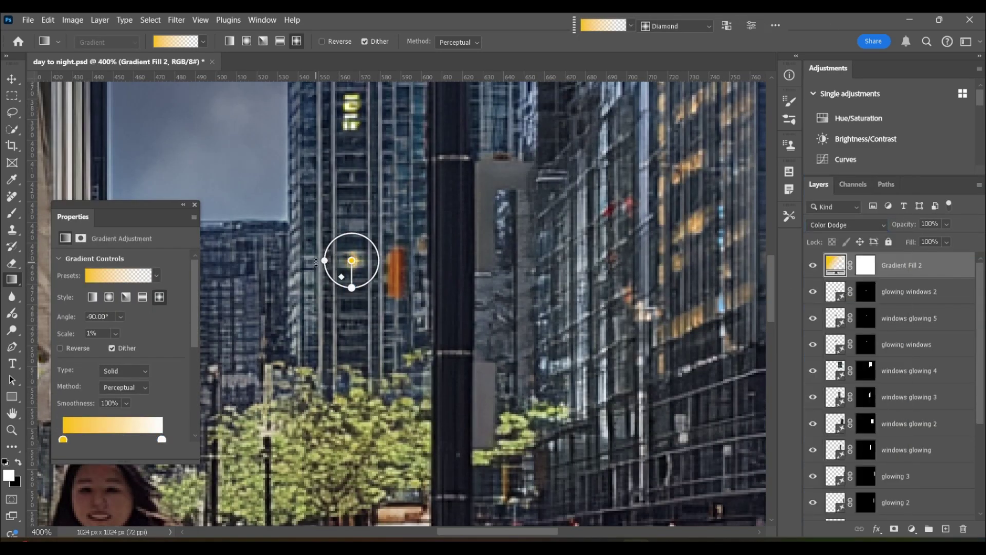
{"action": "mouse_move", "coordinate": [318, 261]}
{"action": "left_mouse_down"}
{"action": "mouse_move", "coordinate": [334, 278]}
{"action": "mouse_move", "coordinate": [303, 257]}
{"action": "left_mouse_up"}
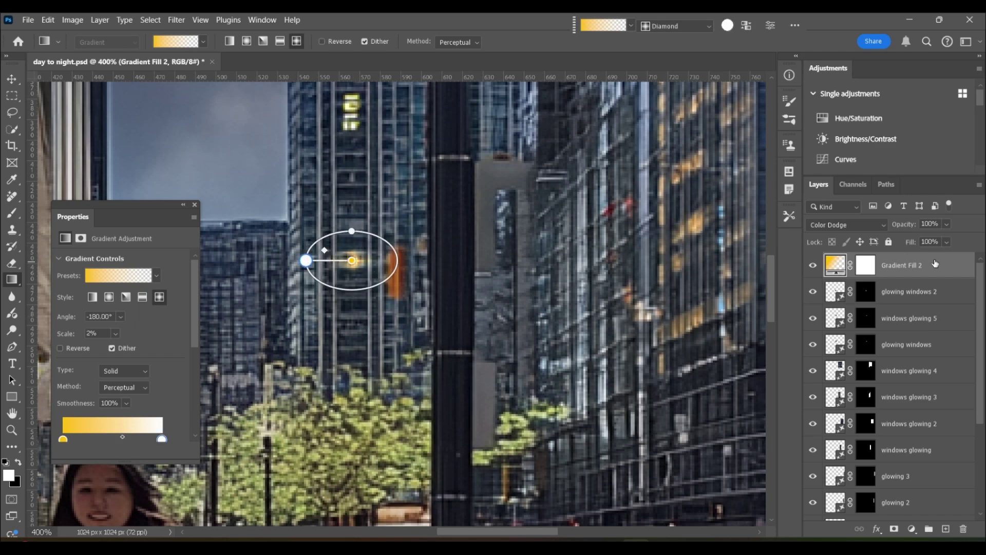
{"action": "left_click", "coordinate": [907, 291]}
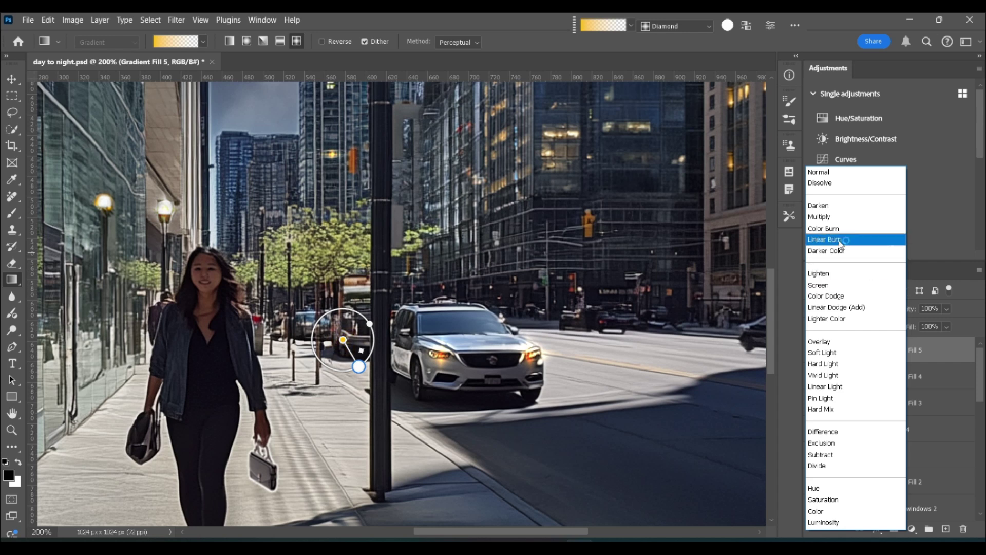
{"action": "left_click", "coordinate": [839, 302]}
{"action": "left_click", "coordinate": [937, 430]}
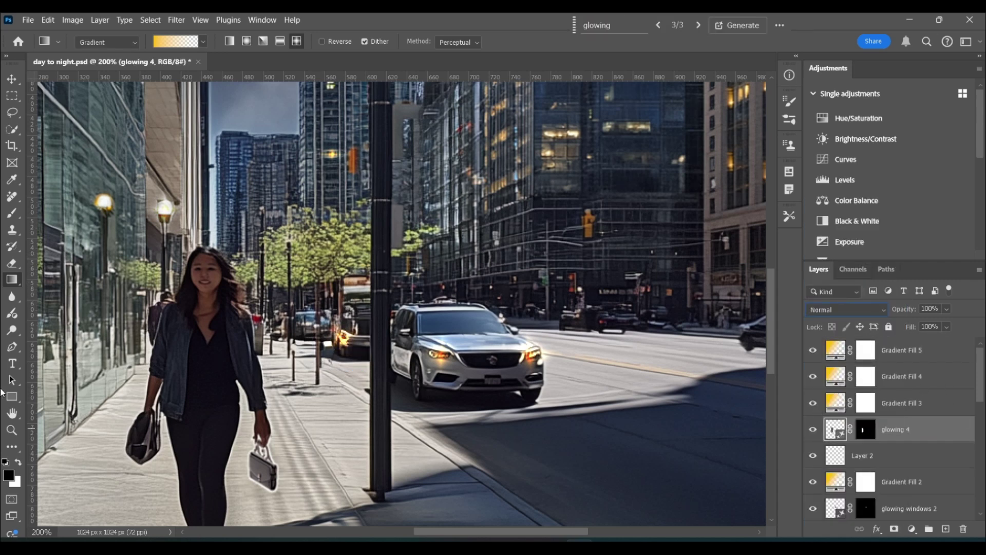
{"action": "key", "text": "z"}
{"action": "left_click", "coordinate": [378, 42]}
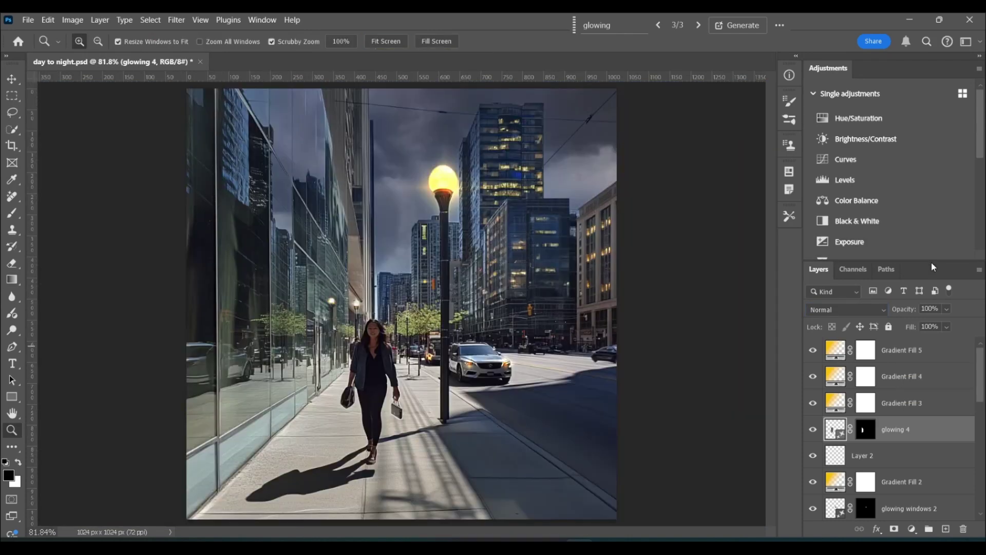
{"action": "left_click_drag", "start_coordinate": [933, 262], "coordinate": [923, 128]}
{"action": "left_click", "coordinate": [477, 361]}
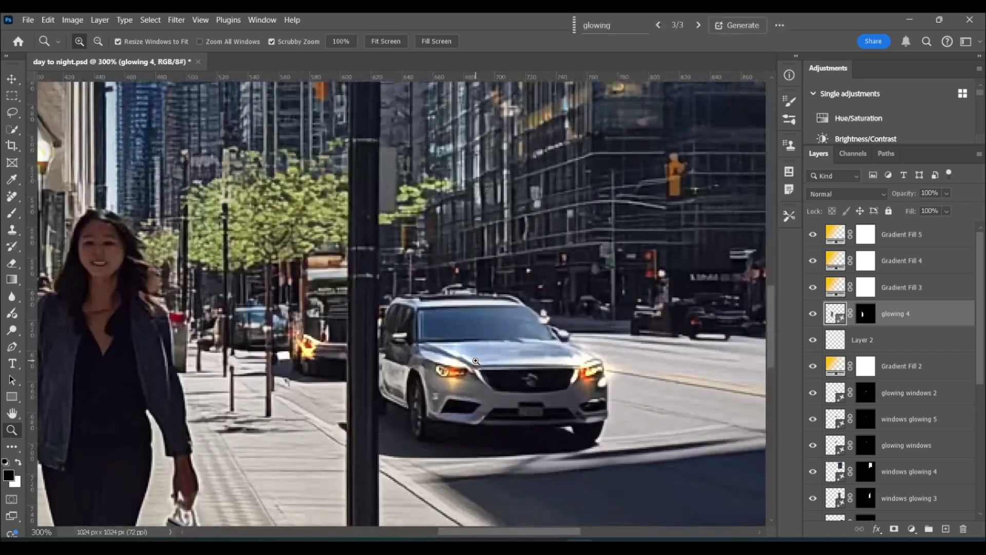
{"action": "left_click", "coordinate": [392, 43]}
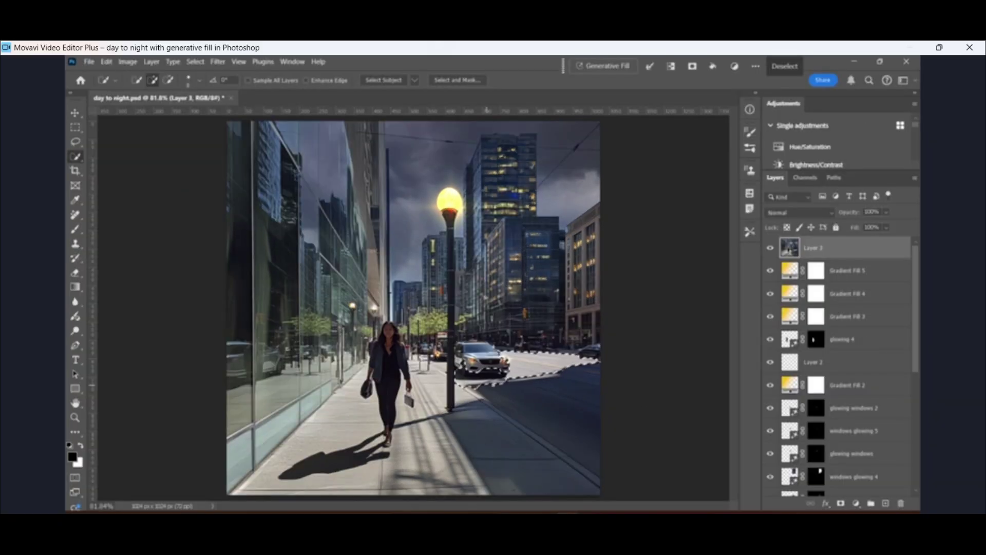
Generative-fill the selected right road with 'dark street at night' and keep the first, darkest variation.
{"action": "left_click", "coordinate": [607, 65]}
{"action": "type", "text": "dark"}
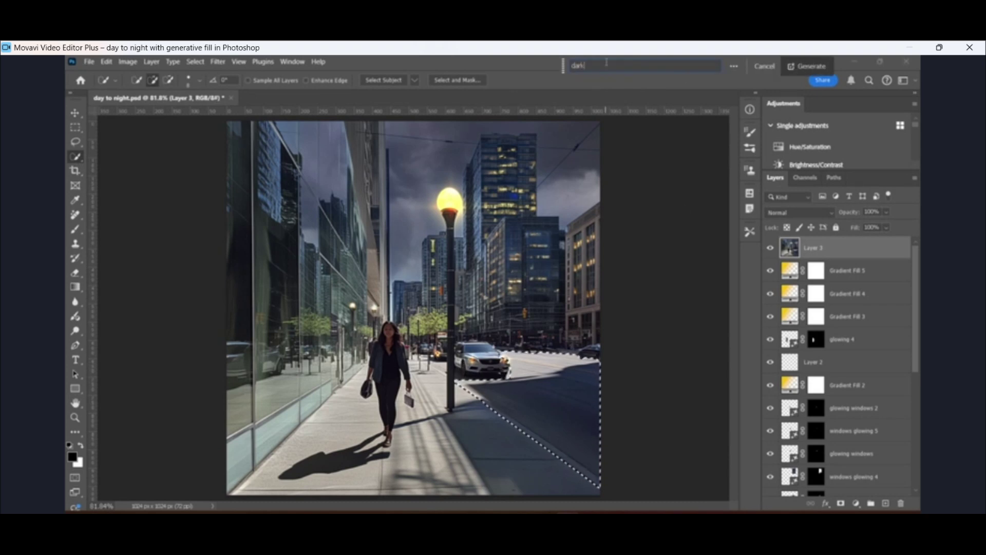
{"action": "type", "text": " street at night"}
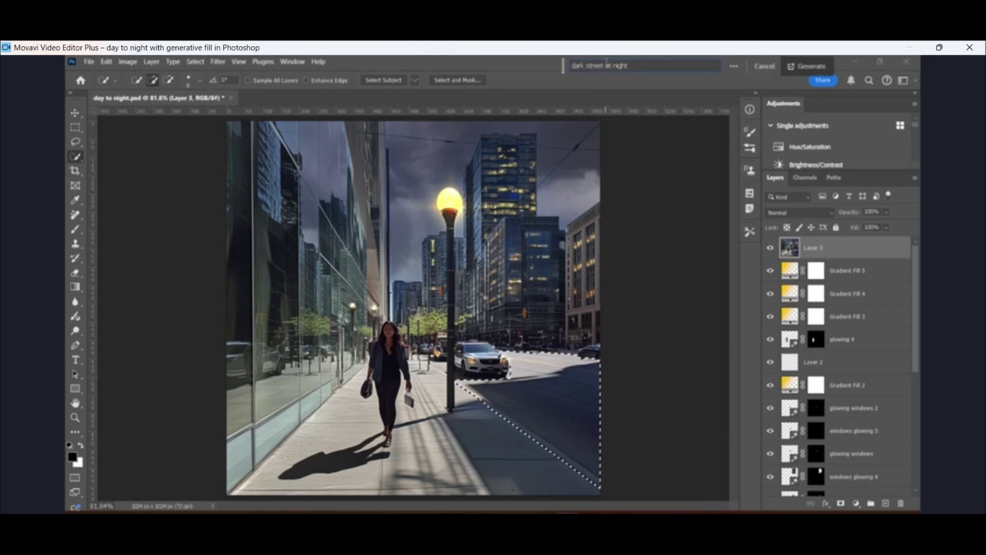
{"action": "left_click", "coordinate": [804, 66]}
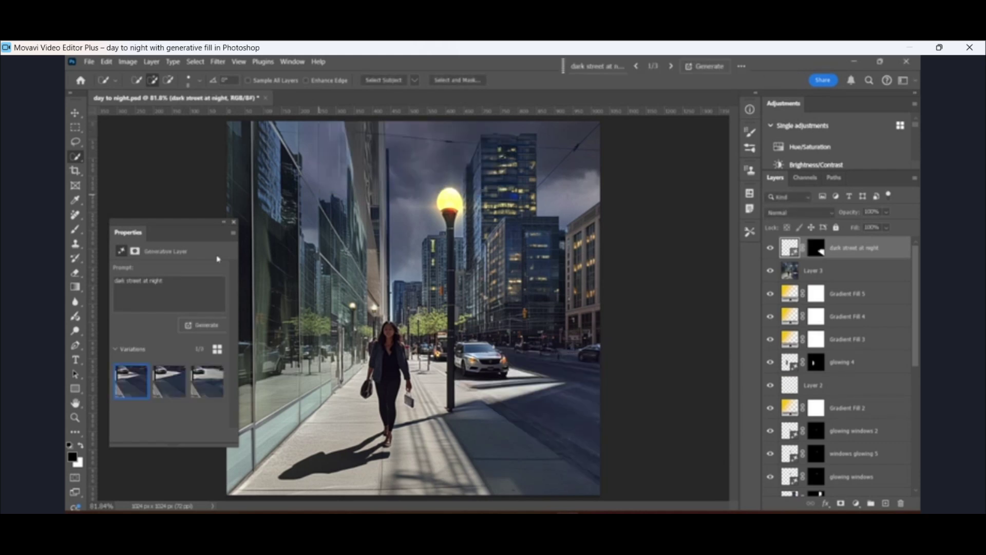
{"action": "left_click", "coordinate": [202, 386]}
{"action": "left_click", "coordinate": [142, 390]}
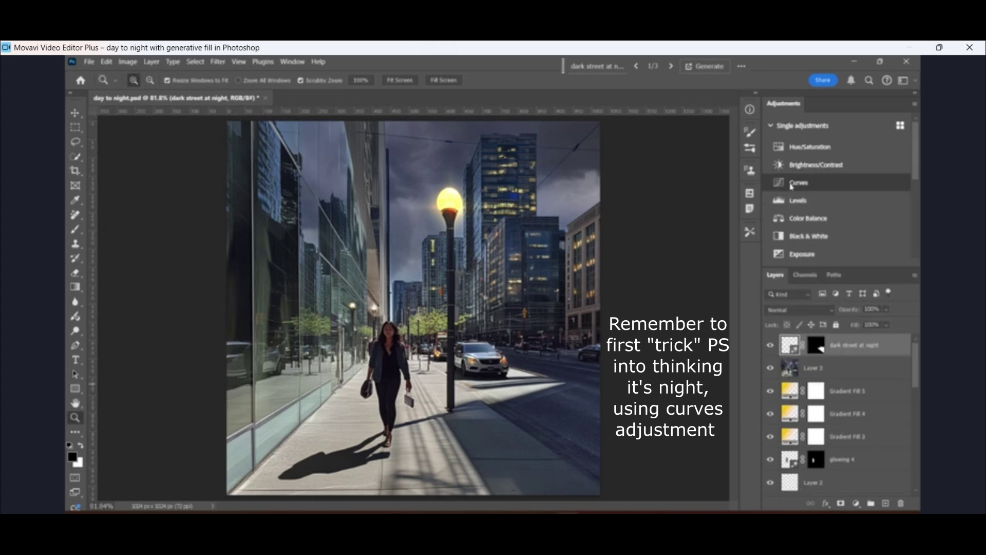
Add a Curves adjustment that darkens the photo, raises the Blue curve and lowers Red.
{"action": "left_click", "coordinate": [791, 186]}
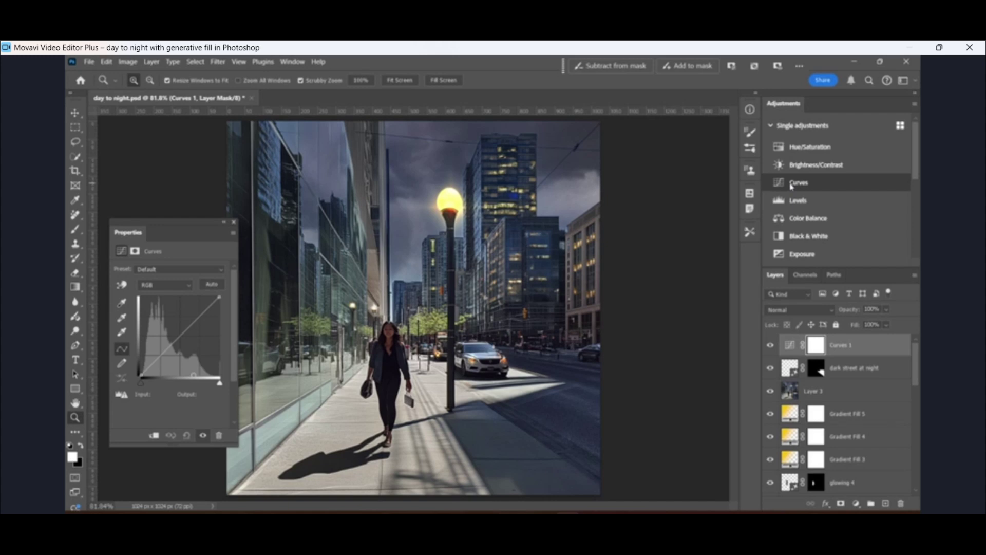
{"action": "left_click", "coordinate": [121, 284]}
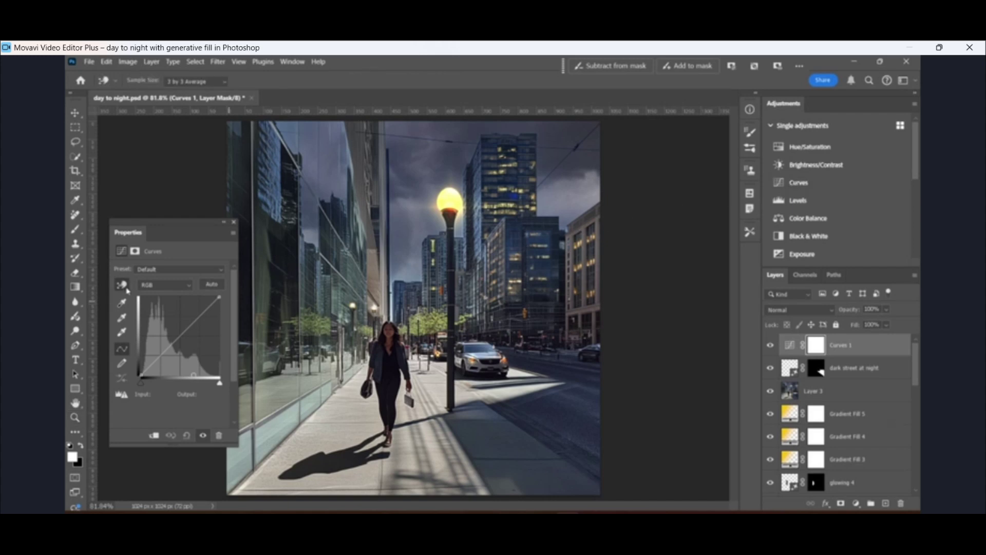
{"action": "left_click_drag", "start_coordinate": [358, 403], "coordinate": [372, 425]}
{"action": "left_click", "coordinate": [170, 284]}
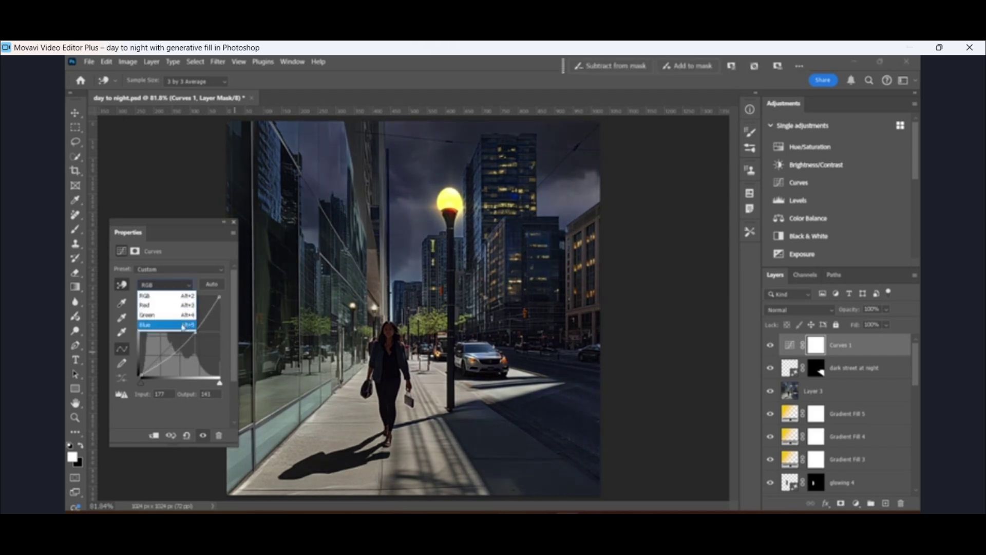
{"action": "left_click", "coordinate": [182, 321]}
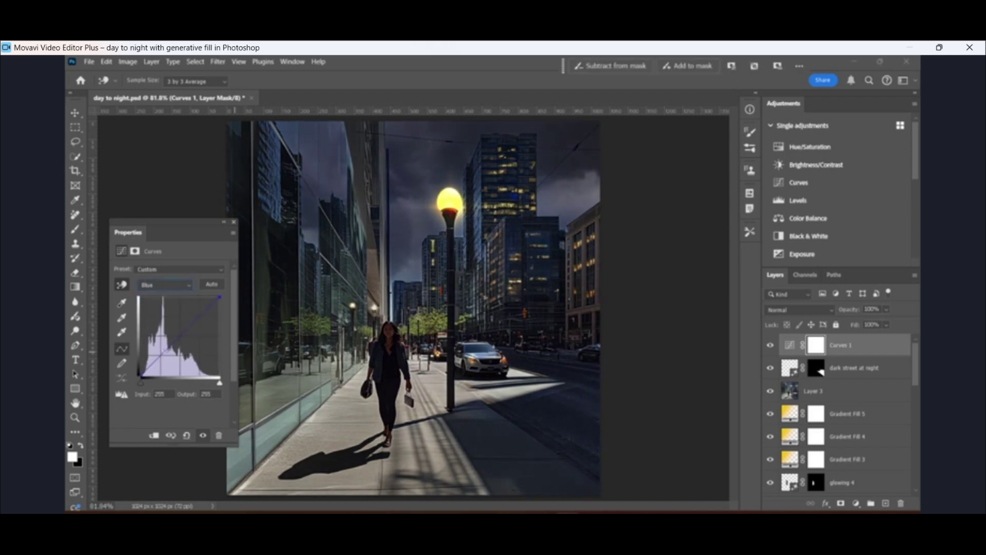
{"action": "left_click_drag", "start_coordinate": [176, 338], "coordinate": [173, 337]}
{"action": "left_click_drag", "start_coordinate": [175, 335], "coordinate": [173, 333]}
{"action": "left_click", "coordinate": [169, 284]}
{"action": "left_click", "coordinate": [175, 308]}
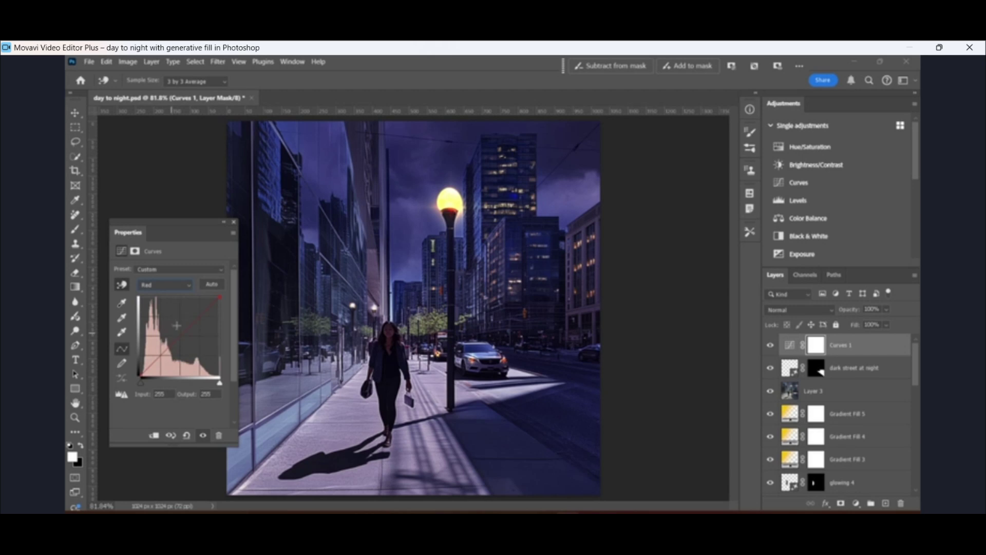
{"action": "left_click", "coordinate": [183, 337]}
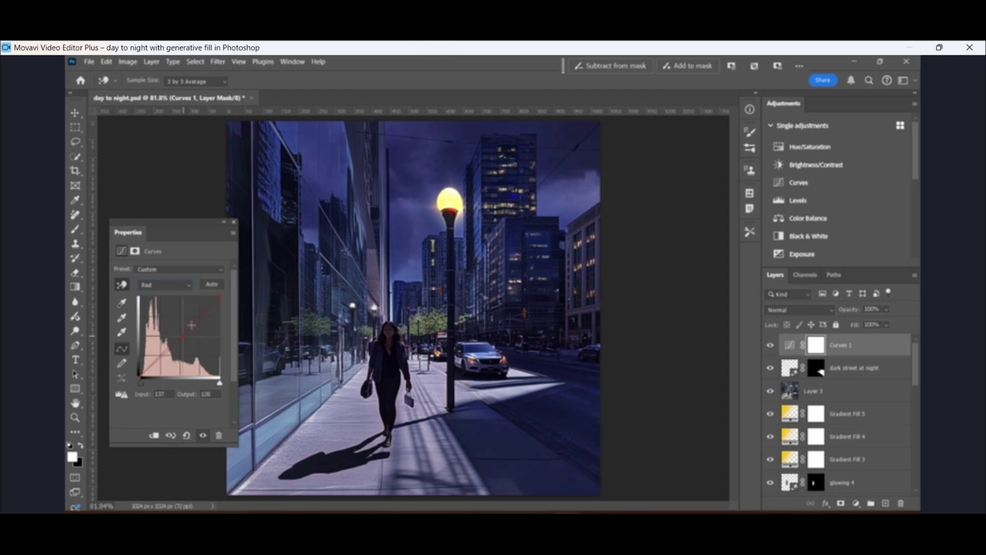
Invert the Curves mask and paint the grading back onto the left sidewalk and lower glass wall.
{"action": "left_click", "coordinate": [233, 222]}
{"action": "key", "text": "ctrl+i"}
{"action": "key", "text": "b"}
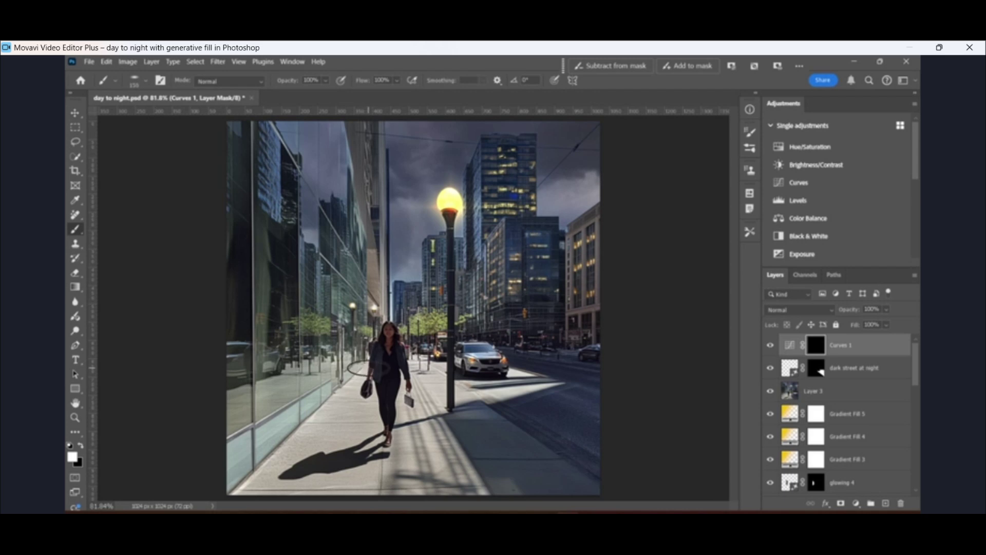
{"action": "mouse_move", "coordinate": [367, 371]}
{"action": "left_mouse_down"}
{"action": "mouse_move", "coordinate": [254, 491]}
{"action": "mouse_move", "coordinate": [372, 396]}
{"action": "mouse_move", "coordinate": [315, 496]}
{"action": "mouse_move", "coordinate": [363, 438]}
{"action": "mouse_move", "coordinate": [364, 476]}
{"action": "mouse_move", "coordinate": [377, 492]}
{"action": "mouse_move", "coordinate": [415, 415]}
{"action": "mouse_move", "coordinate": [424, 433]}
{"action": "mouse_move", "coordinate": [448, 417]}
{"action": "mouse_move", "coordinate": [430, 385]}
{"action": "mouse_move", "coordinate": [576, 490]}
{"action": "mouse_move", "coordinate": [545, 496]}
{"action": "mouse_move", "coordinate": [494, 444]}
{"action": "mouse_move", "coordinate": [479, 472]}
{"action": "mouse_move", "coordinate": [447, 442]}
{"action": "mouse_move", "coordinate": [459, 505]}
{"action": "mouse_move", "coordinate": [411, 450]}
{"action": "left_mouse_up"}
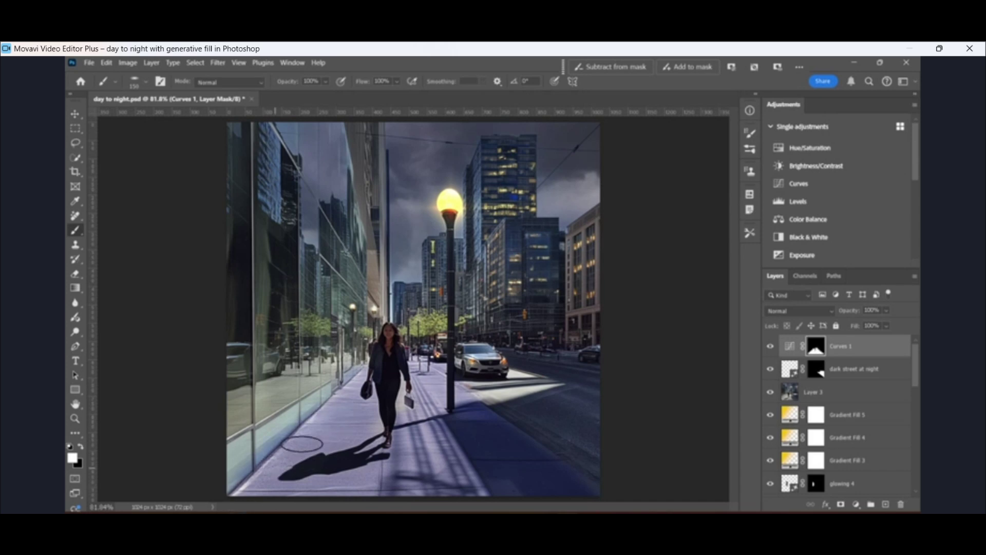
{"action": "left_click_drag", "start_coordinate": [343, 400], "coordinate": [254, 475]}
Add a Hue/Saturation adjustment clipped to Curves 1 to mute the purple grading.
{"action": "left_click", "coordinate": [790, 345]}
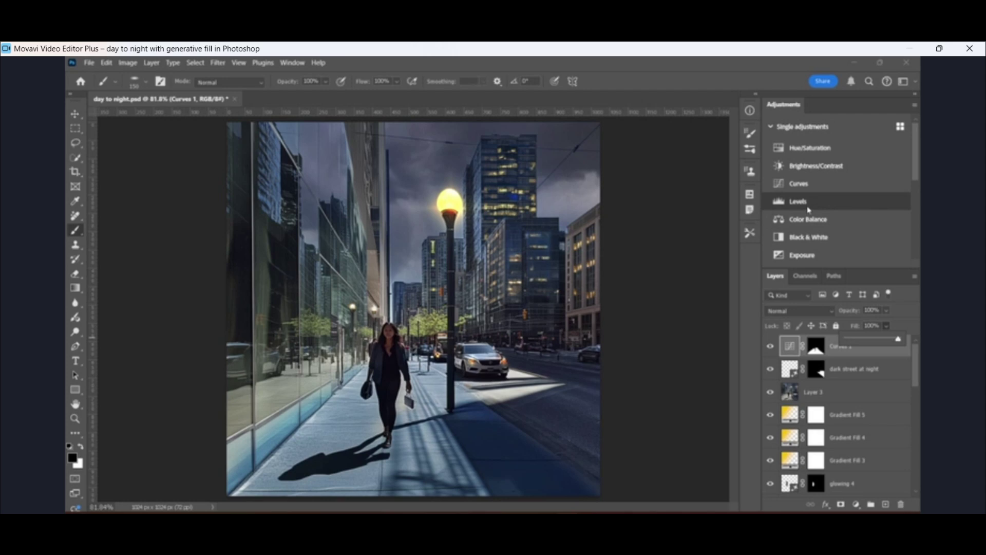
{"action": "left_click", "coordinate": [810, 149]}
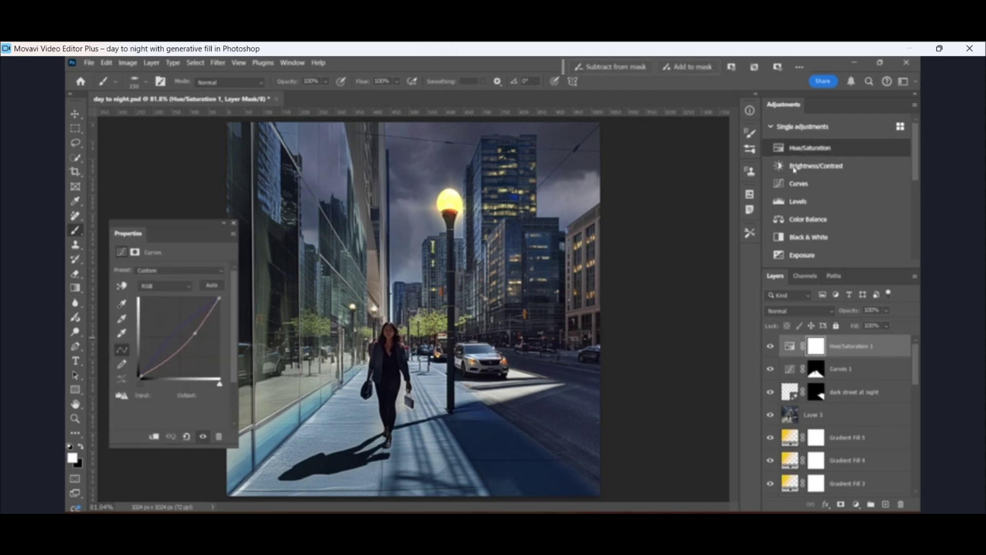
{"action": "left_click", "coordinate": [860, 354], "text": "alt"}
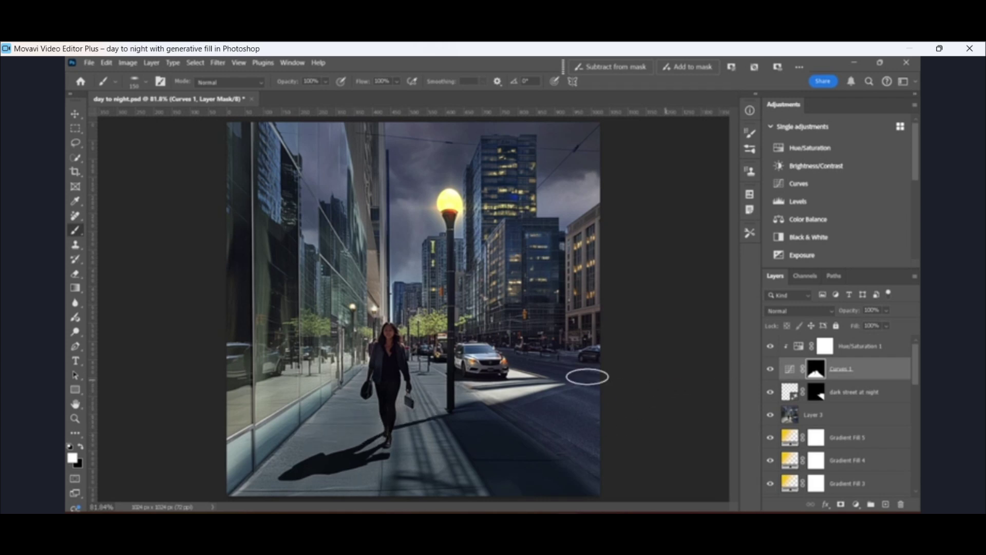
Paint the Curves 1 mask over the bright street patch beside the car.
{"action": "mouse_move", "coordinate": [530, 369]}
{"action": "left_mouse_down"}
{"action": "mouse_move", "coordinate": [483, 386]}
{"action": "mouse_move", "coordinate": [517, 396]}
{"action": "mouse_move", "coordinate": [495, 403]}
{"action": "left_mouse_up"}
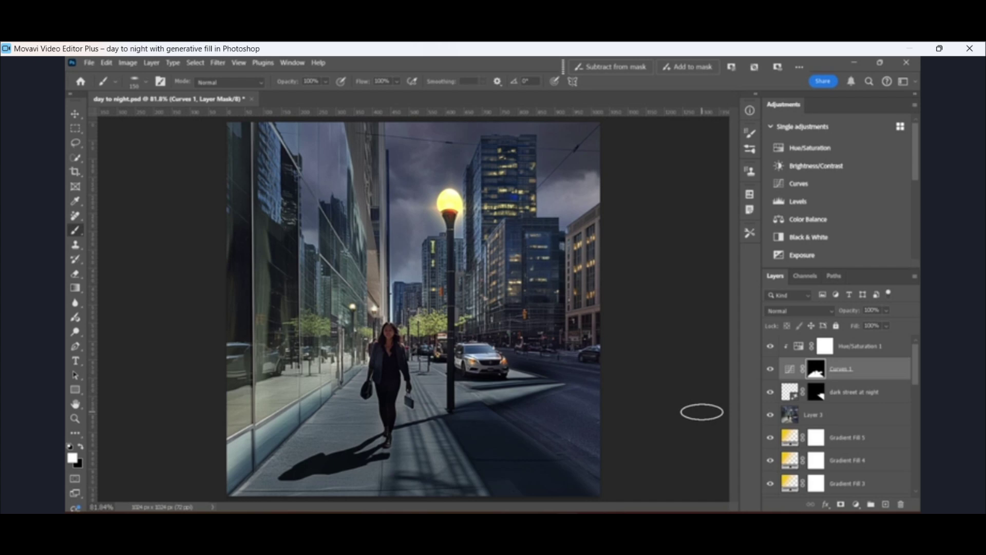
{"action": "left_click", "coordinate": [800, 348]}
Add empty Layer 4 and Quick Mask-paint an oval selection around the lamp post base.
{"action": "left_click", "coordinate": [885, 505]}
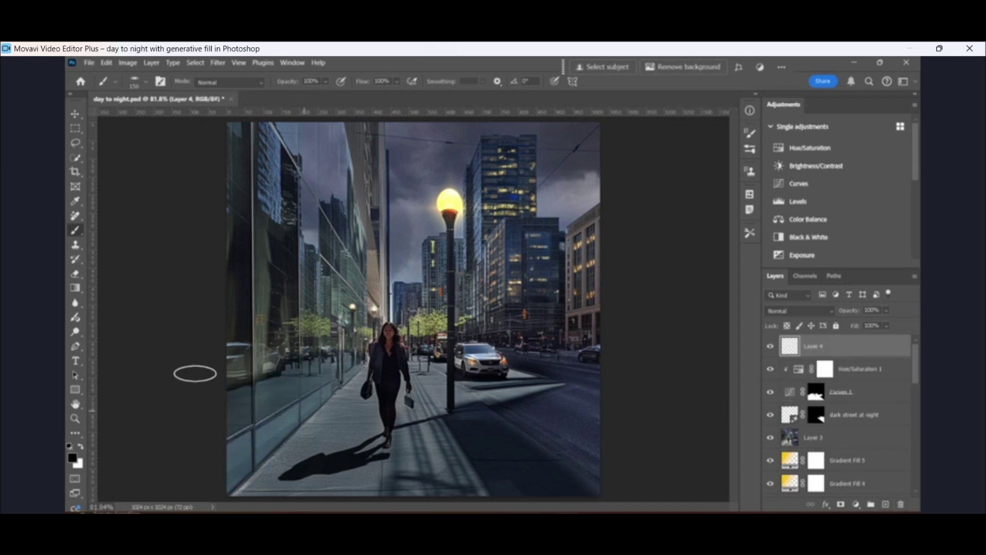
{"action": "key", "text": "m"}
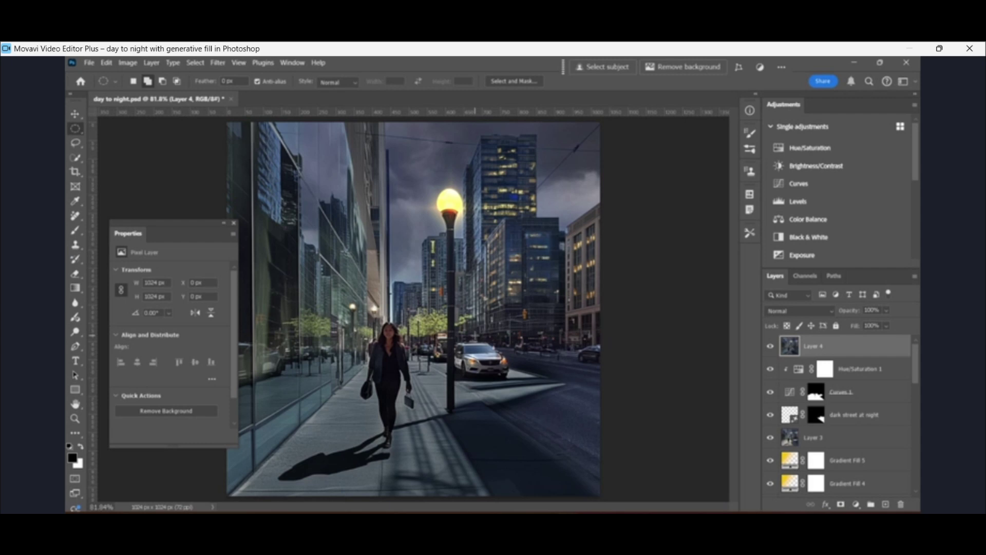
{"action": "key", "text": "q"}
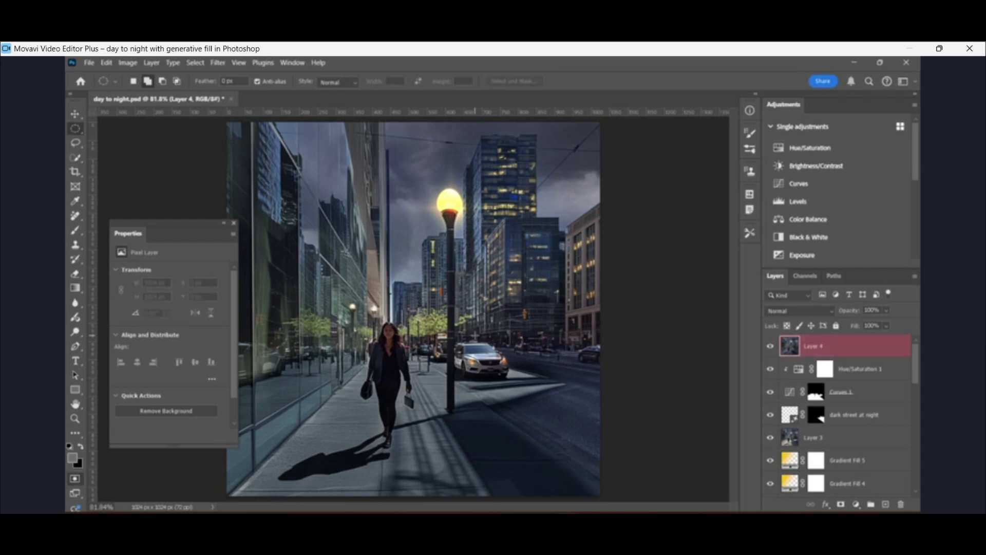
{"action": "left_click", "coordinate": [75, 231]}
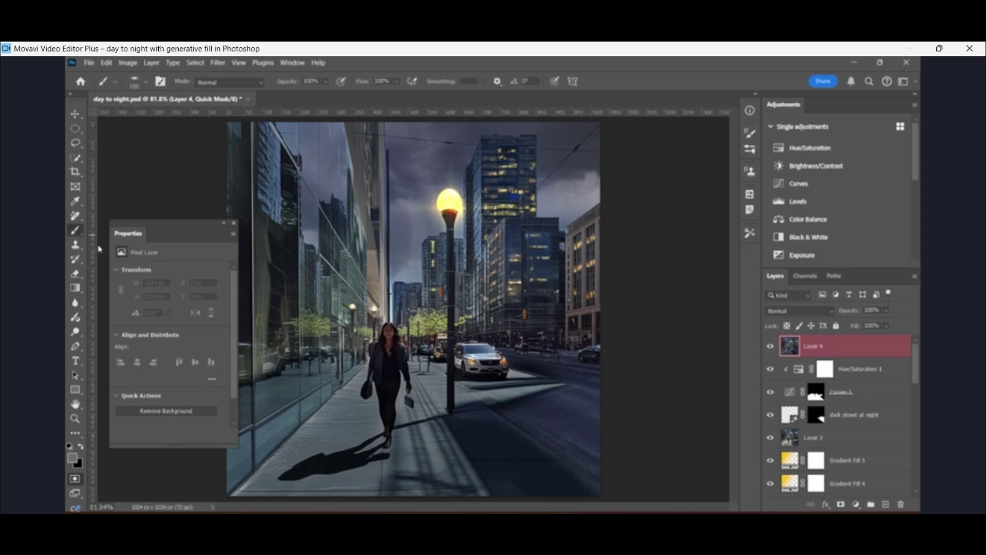
{"action": "mouse_move", "coordinate": [456, 407]}
{"action": "left_mouse_down"}
{"action": "mouse_move", "coordinate": [438, 411]}
{"action": "mouse_move", "coordinate": [465, 410]}
{"action": "mouse_move", "coordinate": [440, 411]}
{"action": "mouse_move", "coordinate": [447, 404]}
{"action": "left_mouse_up"}
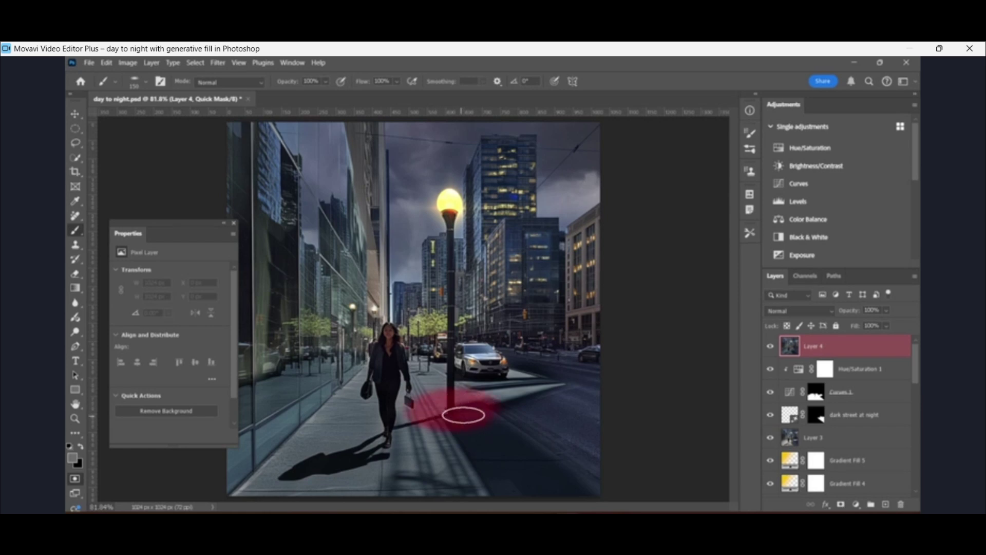
{"action": "key", "text": "q"}
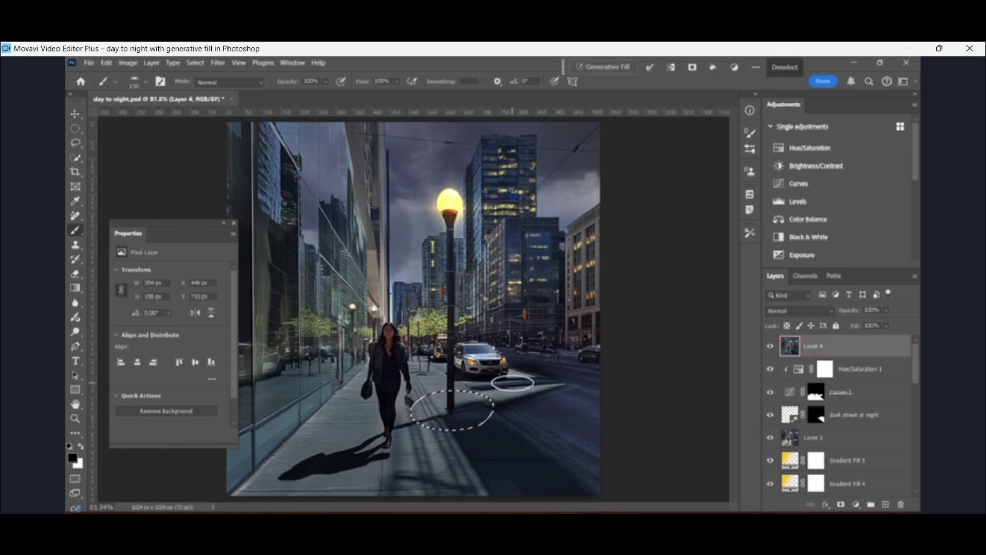
Generate a 'sidewalk with a soft glow' fill under the lamp post and compare its variations.
{"action": "left_click", "coordinate": [616, 72]}
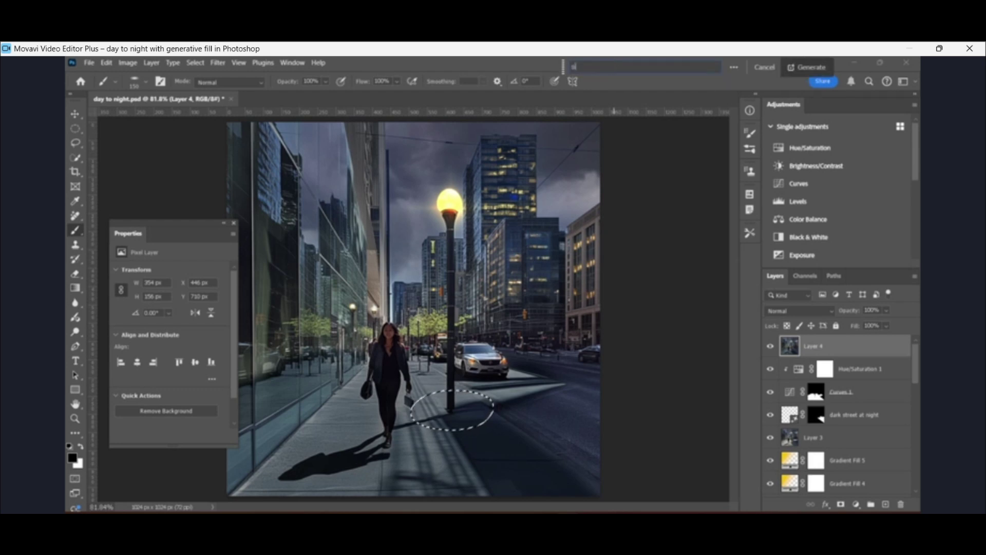
{"action": "type", "text": "sidewalk"}
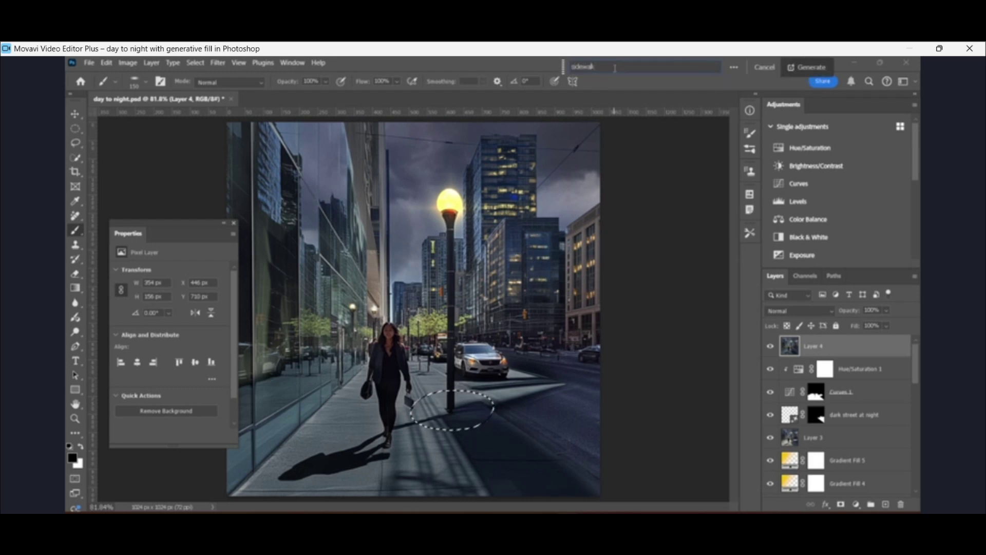
{"action": "type", "text": " with a sol"}
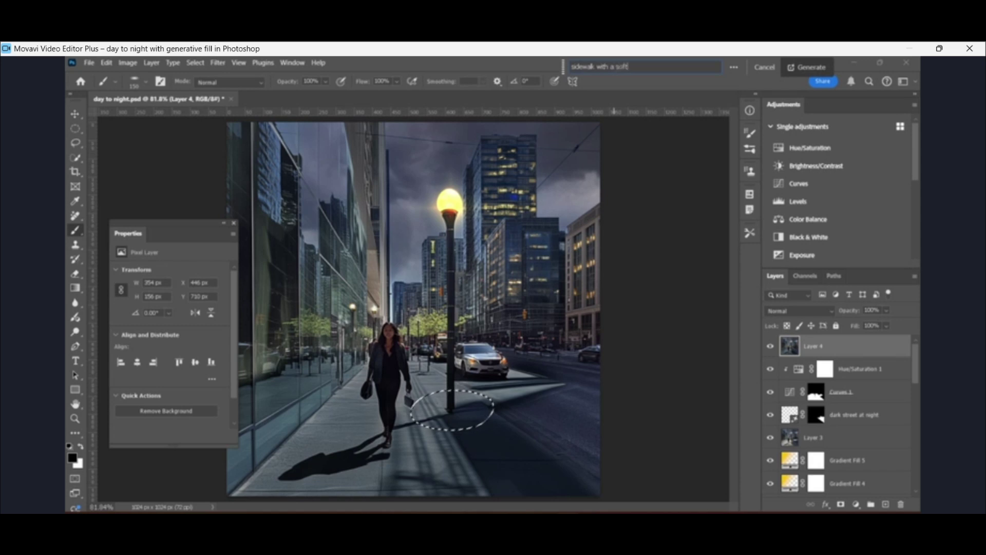
{"action": "type", "text": "t glow f"}
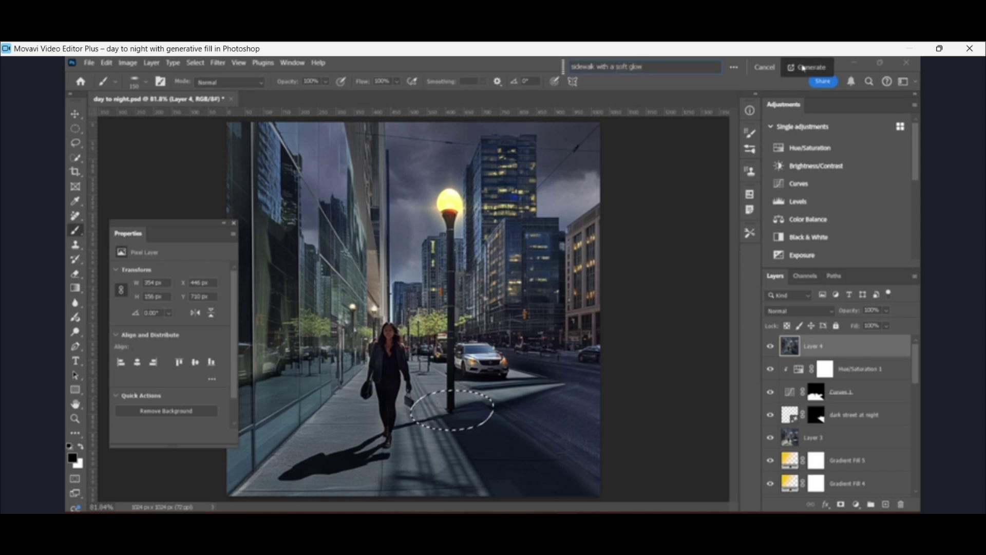
{"action": "left_click", "coordinate": [807, 67]}
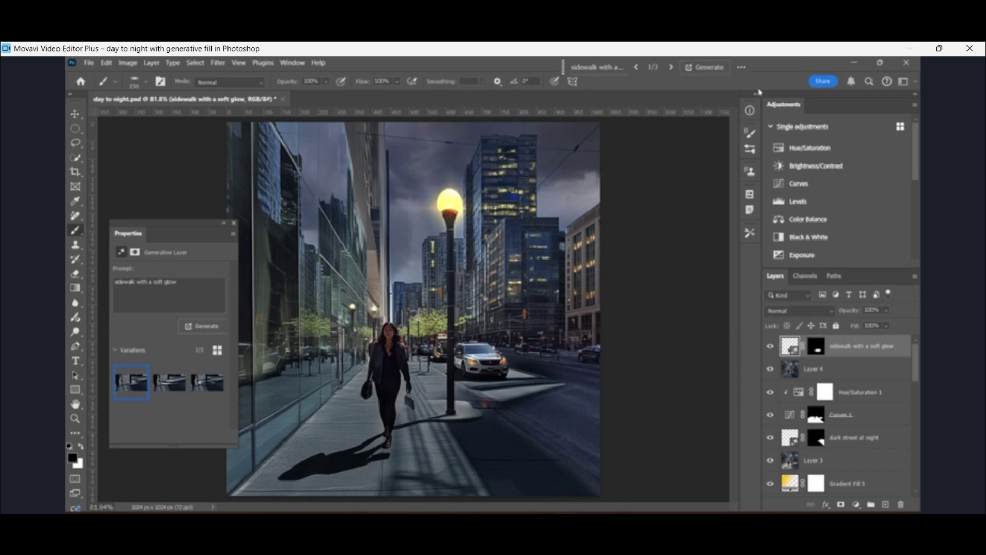
{"action": "left_click", "coordinate": [169, 384]}
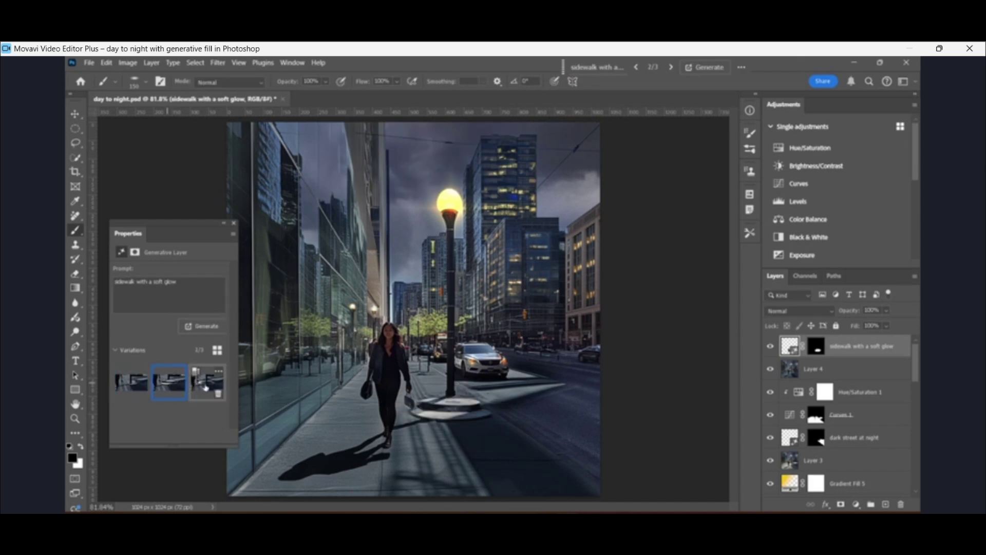
{"action": "left_click", "coordinate": [173, 389]}
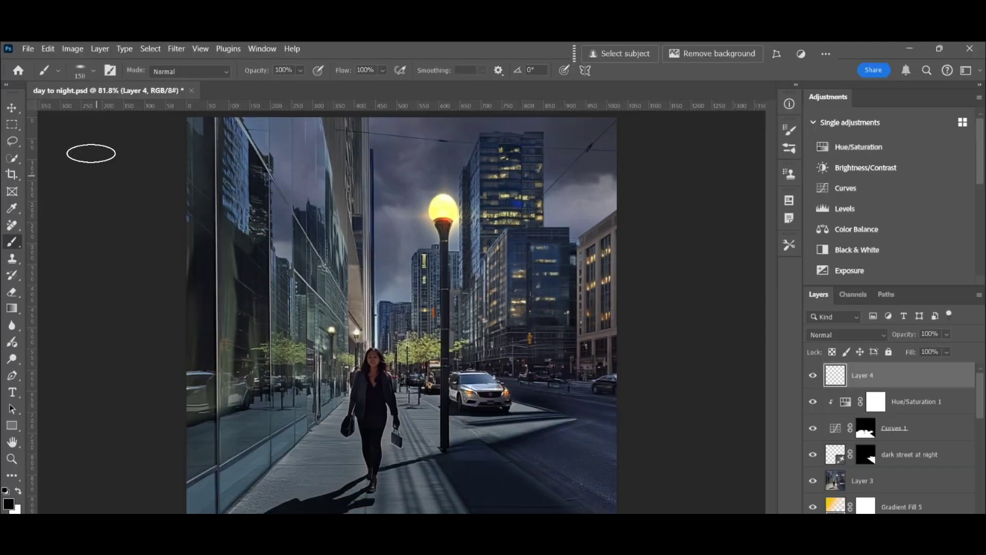
{"action": "left_click", "coordinate": [14, 310]}
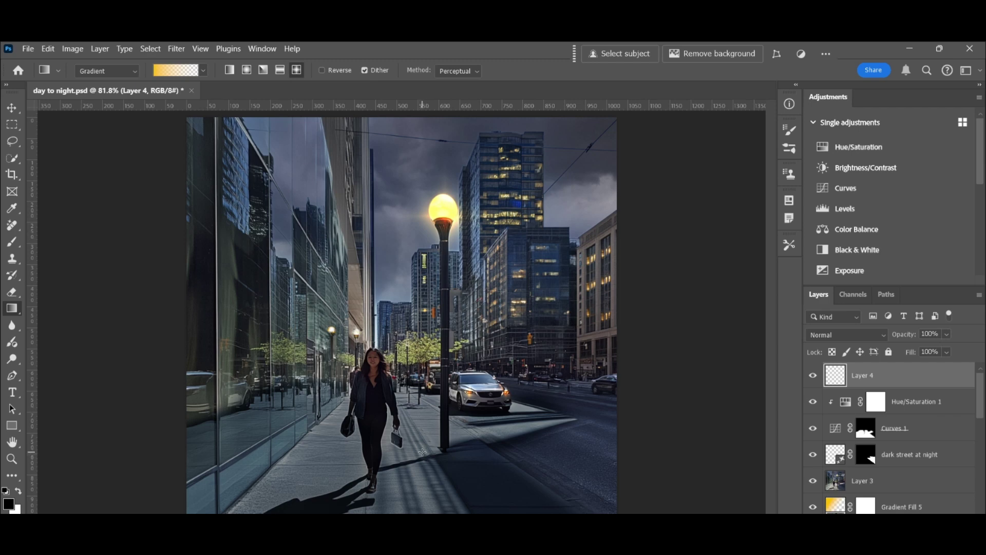
Draw a round radial yellow gradient glow at the lamp post base.
{"action": "left_click_drag", "start_coordinate": [422, 452], "coordinate": [469, 485]}
{"action": "left_click_drag", "start_coordinate": [421, 454], "coordinate": [431, 462]}
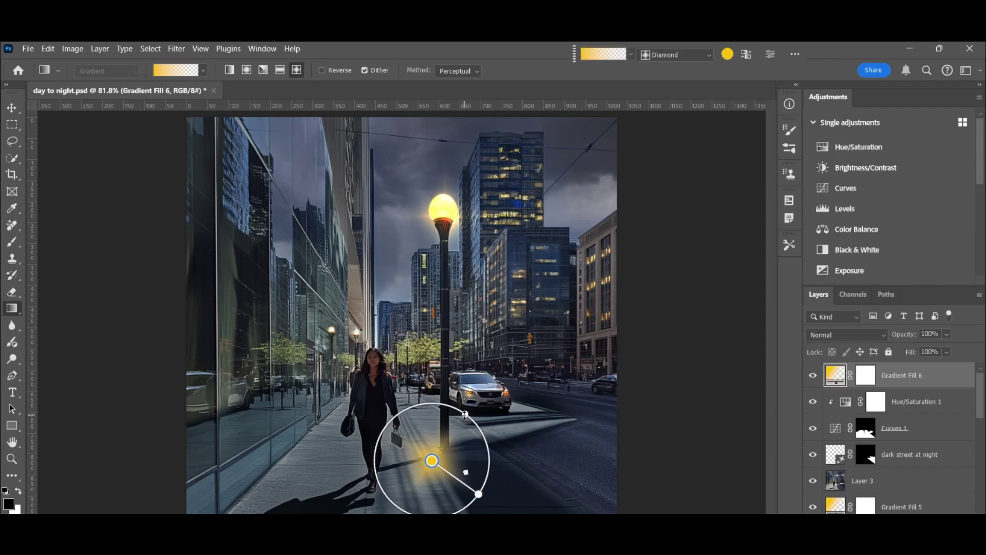
{"action": "left_click_drag", "start_coordinate": [465, 414], "coordinate": [462, 420]}
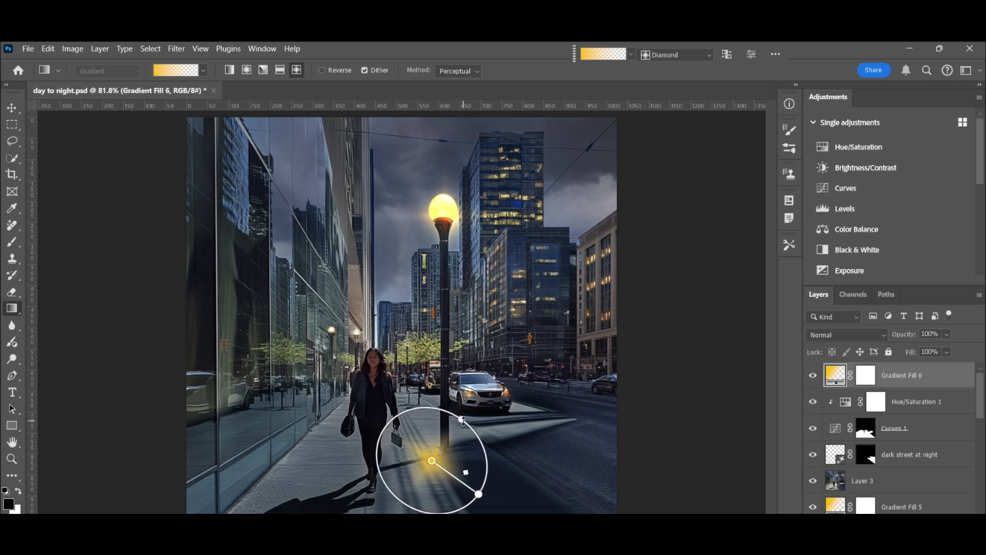
{"action": "left_click", "coordinate": [248, 70]}
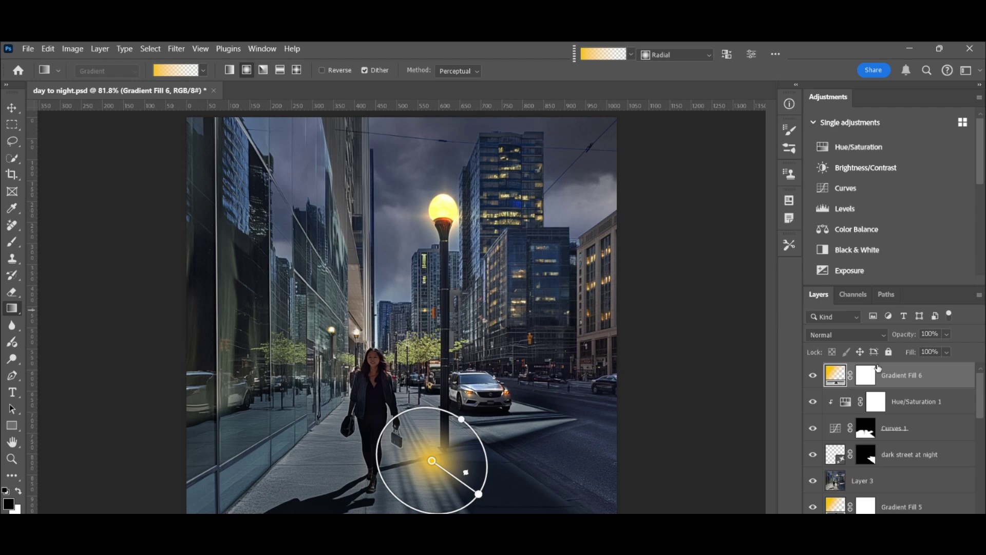
Set the glow to Color Dodge and enlarge it across the sidewalk.
{"action": "left_click", "coordinate": [869, 335]}
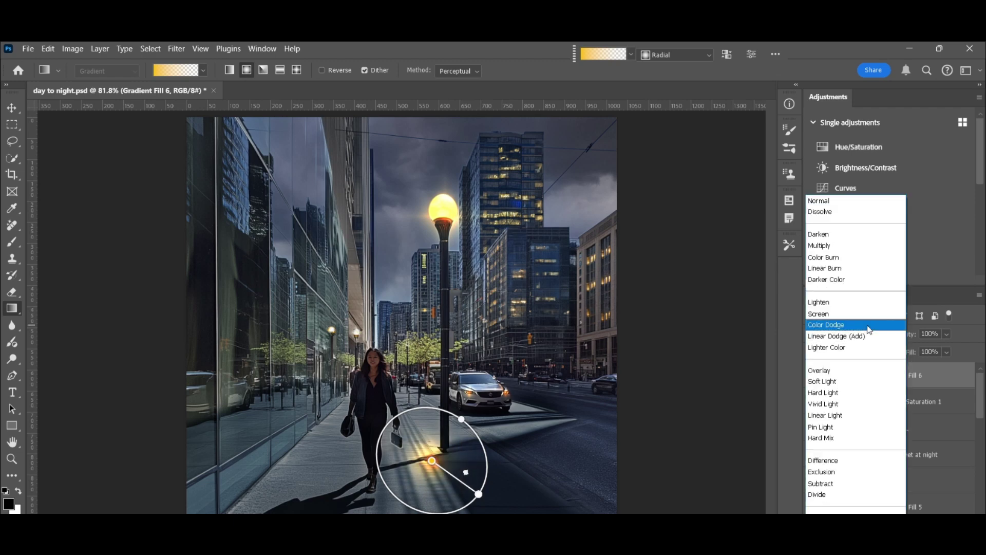
{"action": "left_click", "coordinate": [826, 325]}
{"action": "mouse_move", "coordinate": [478, 494]}
{"action": "left_mouse_down"}
{"action": "mouse_move", "coordinate": [539, 463]}
{"action": "mouse_move", "coordinate": [532, 417]}
{"action": "mouse_move", "coordinate": [282, 468]}
{"action": "mouse_move", "coordinate": [299, 480]}
{"action": "mouse_move", "coordinate": [282, 494]}
{"action": "mouse_move", "coordinate": [289, 490]}
{"action": "left_mouse_up"}
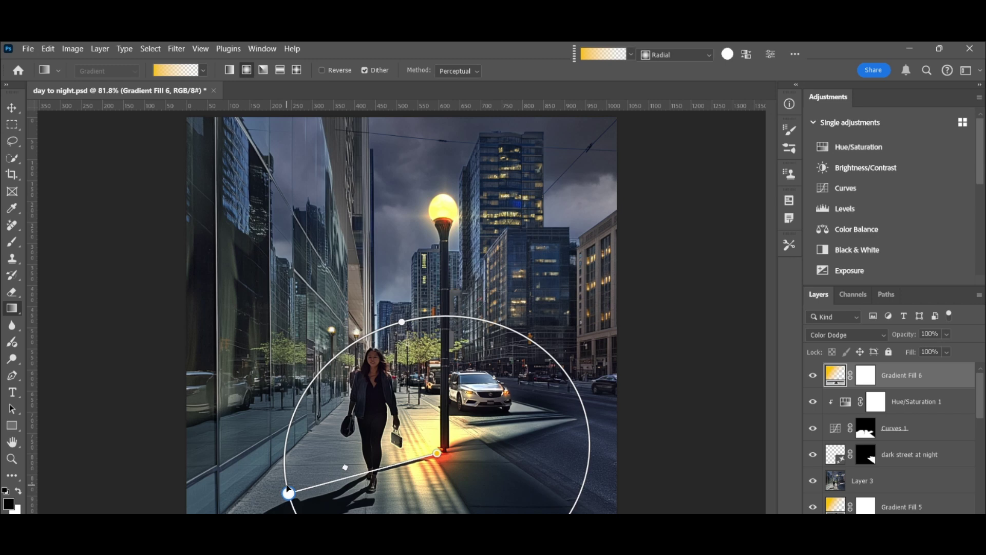
{"action": "left_click", "coordinate": [961, 427]}
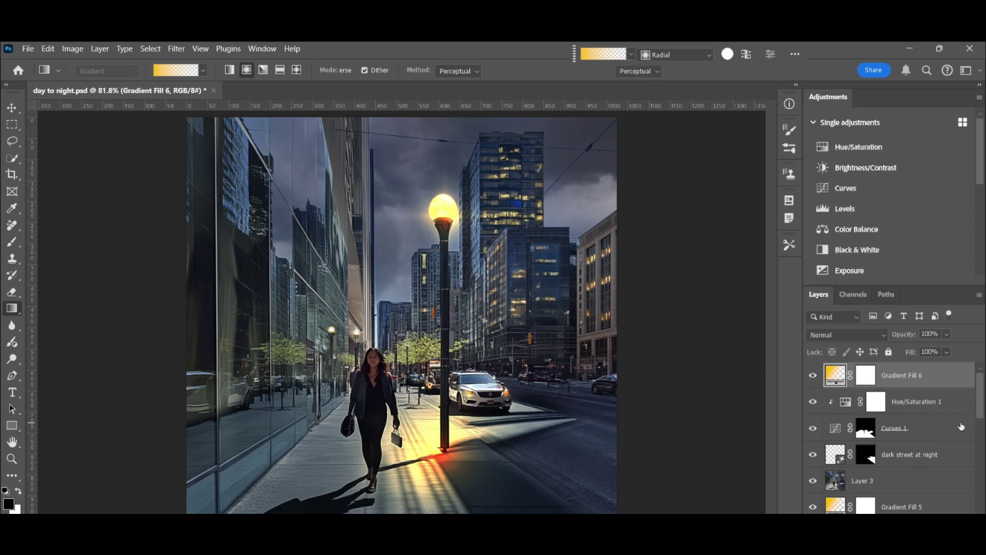
Compare with and without the glow, then lower Gradient Fill 6's fill to 77%.
{"action": "double_click", "coordinate": [814, 376]}
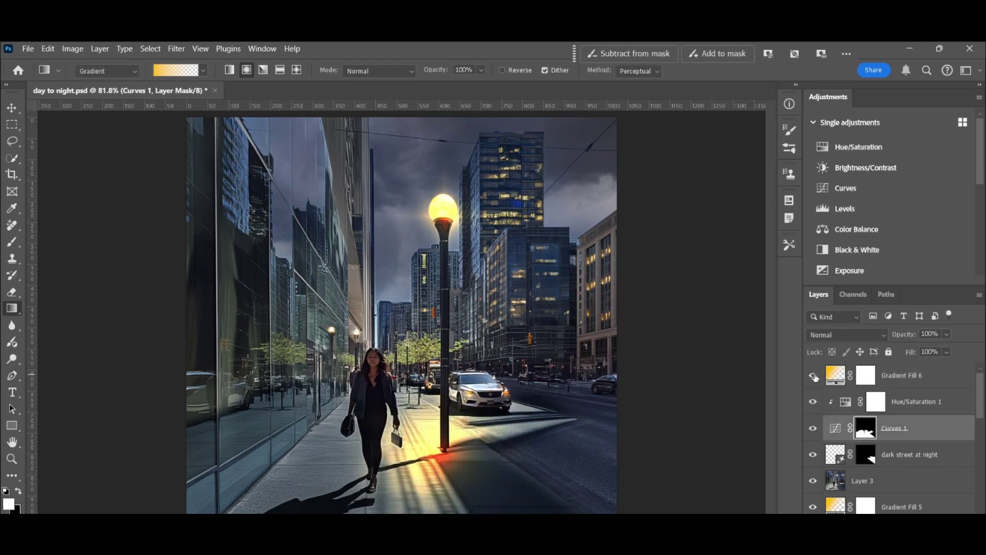
{"action": "left_click", "coordinate": [832, 376]}
{"action": "left_click", "coordinate": [948, 352]}
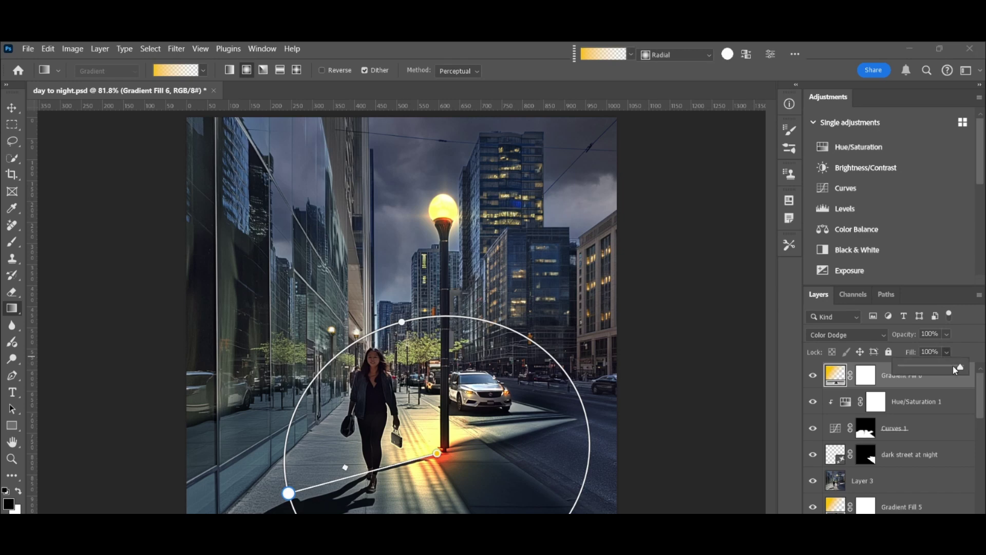
{"action": "left_click_drag", "start_coordinate": [959, 366], "coordinate": [947, 367]}
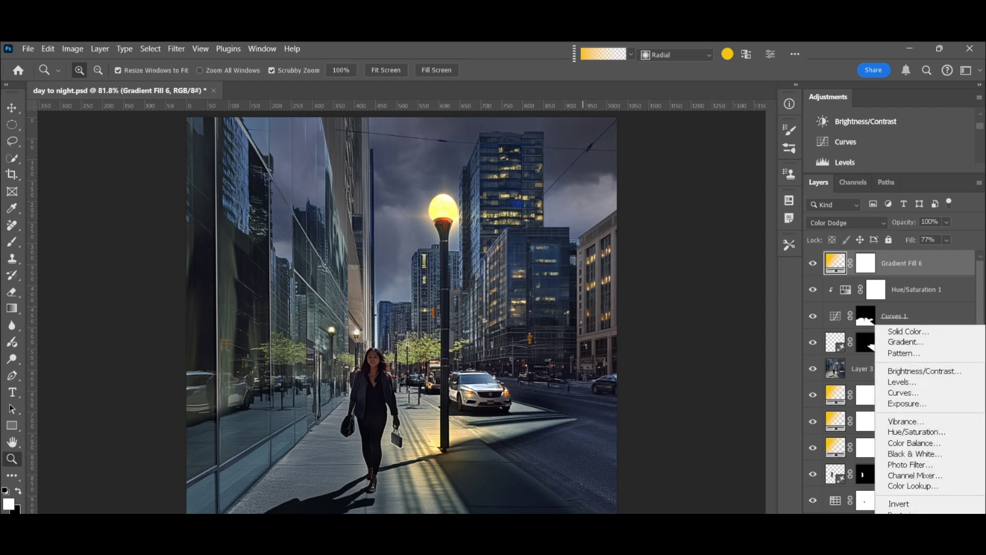
Add a Color Lookup layer using NightFromDay.CUBE at 39% fill.
{"action": "left_click", "coordinate": [910, 486]}
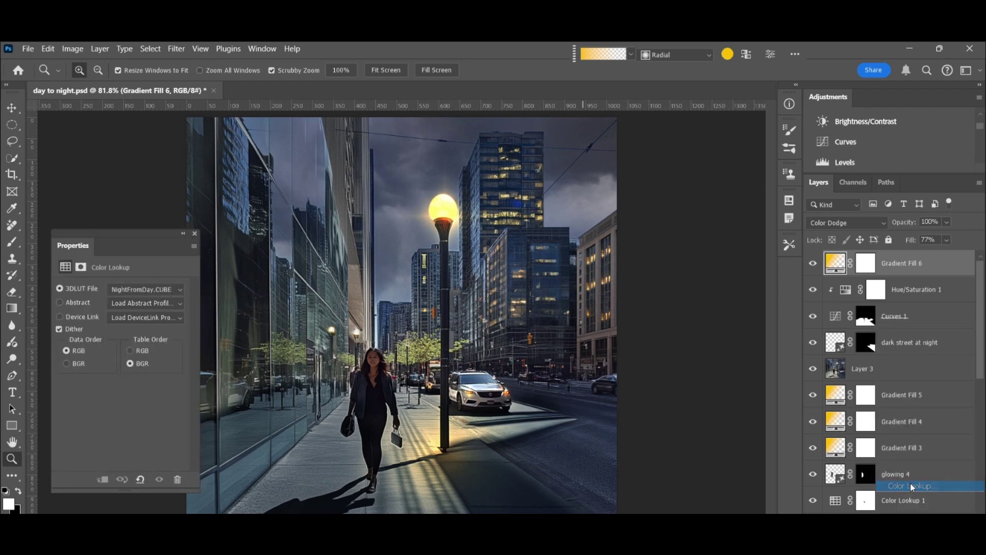
{"action": "left_click", "coordinate": [180, 290]}
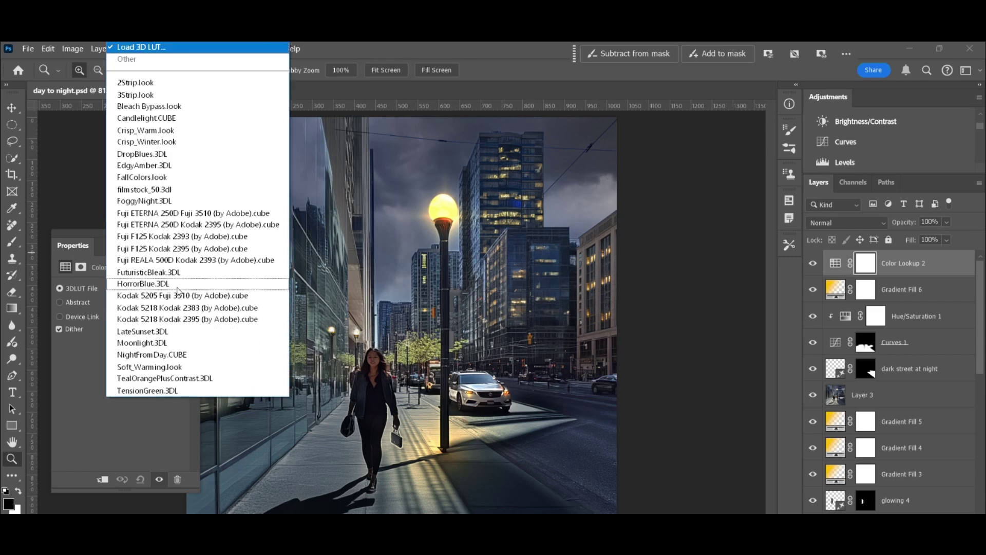
{"action": "left_click", "coordinate": [173, 355]}
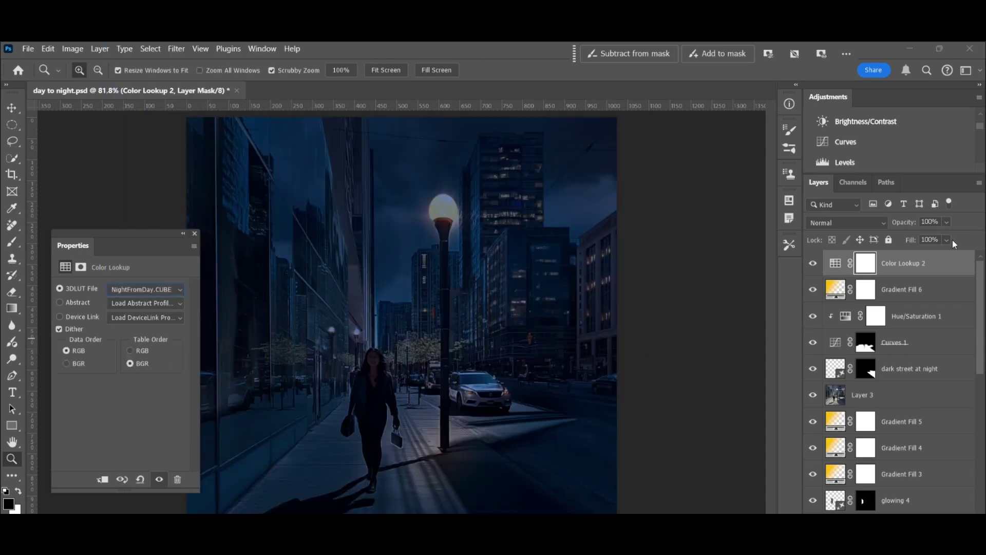
{"action": "left_click", "coordinate": [947, 239]}
{"action": "left_click_drag", "start_coordinate": [963, 255], "coordinate": [922, 258]}
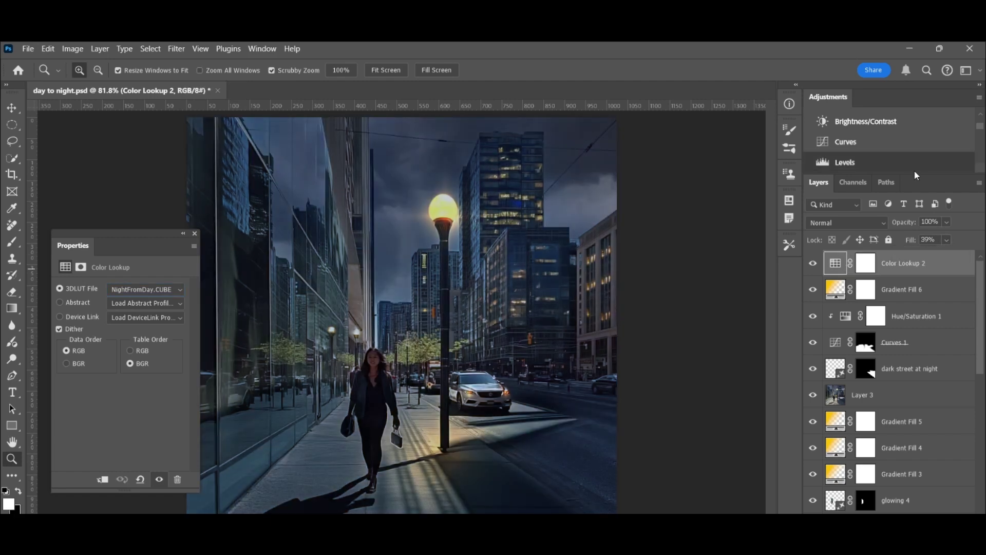
Add a Levels layer with the white input point lowered to brighten highlights.
{"action": "left_click", "coordinate": [847, 163]}
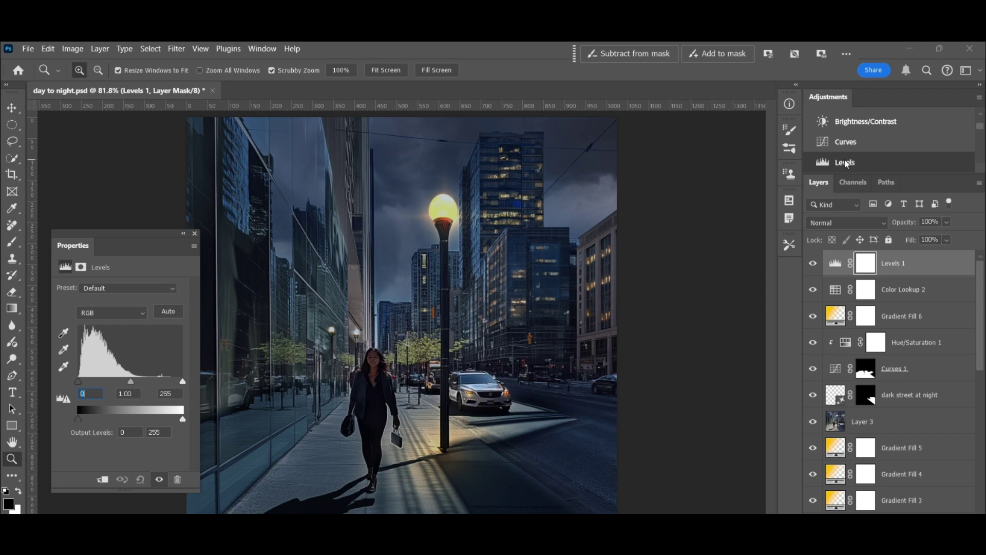
{"action": "left_click_drag", "start_coordinate": [182, 383], "coordinate": [173, 384]}
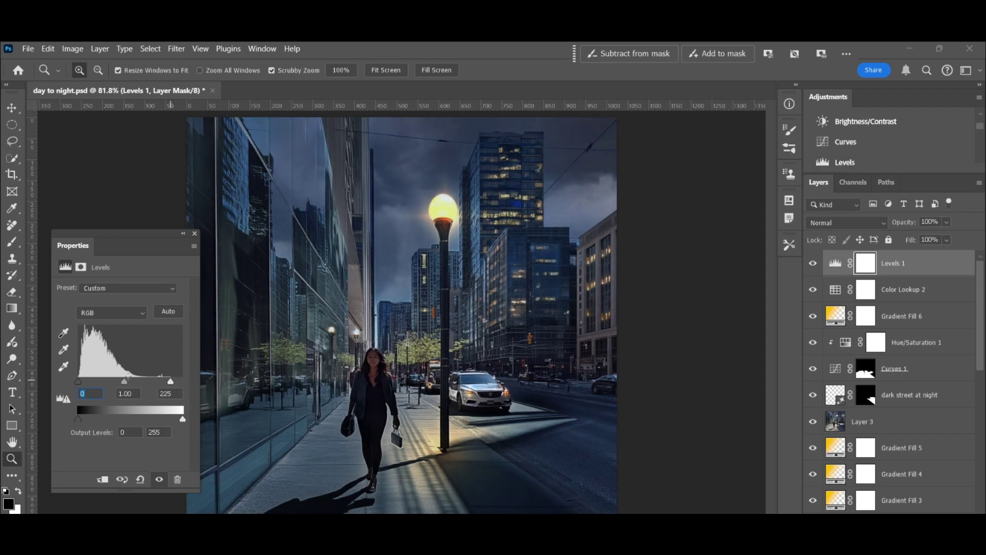
{"action": "left_click", "coordinate": [838, 266]}
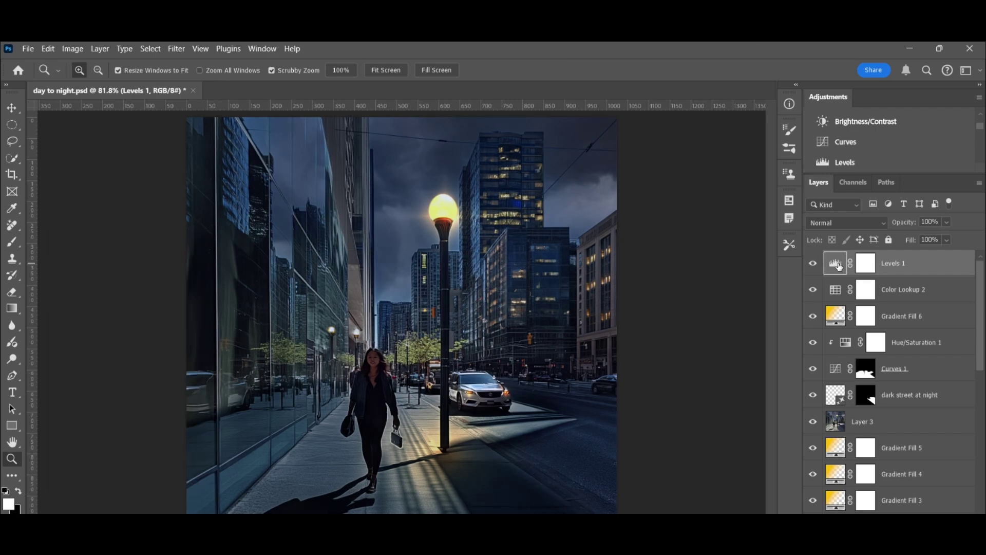
Draw a white-to-transparent radial glow on the car's left headlight, blended in Color Dodge.
{"action": "key", "text": "g"}
{"action": "key", "text": "ctrl+shift+alt+n"}
{"action": "left_click", "coordinate": [164, 70]}
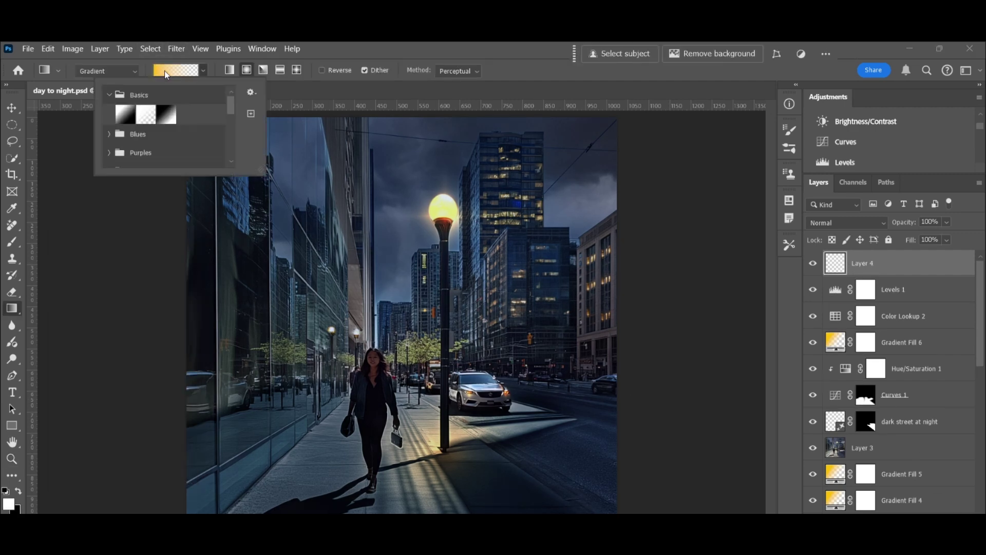
{"action": "left_click", "coordinate": [146, 118]}
{"action": "left_click_drag", "start_coordinate": [468, 392], "coordinate": [476, 405]}
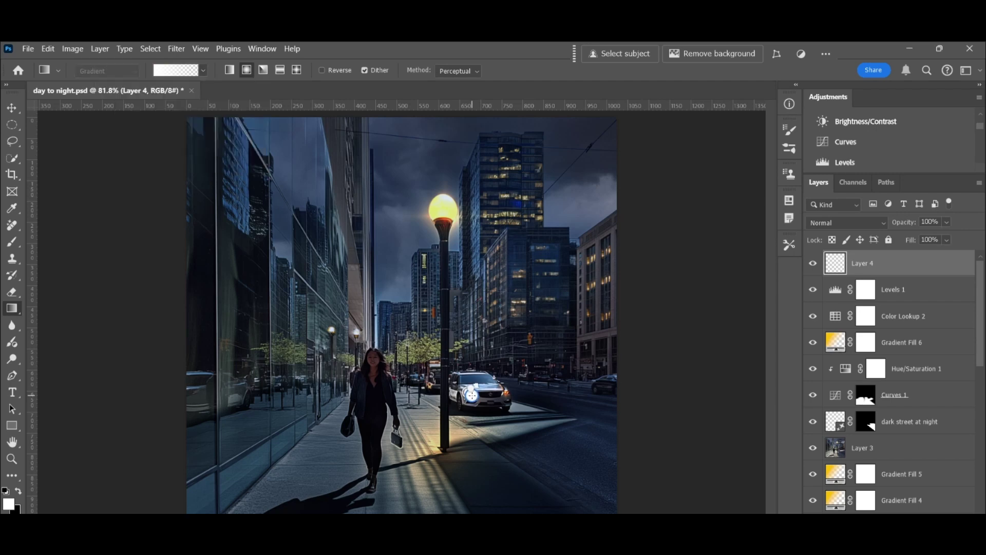
{"action": "left_click", "coordinate": [675, 424]}
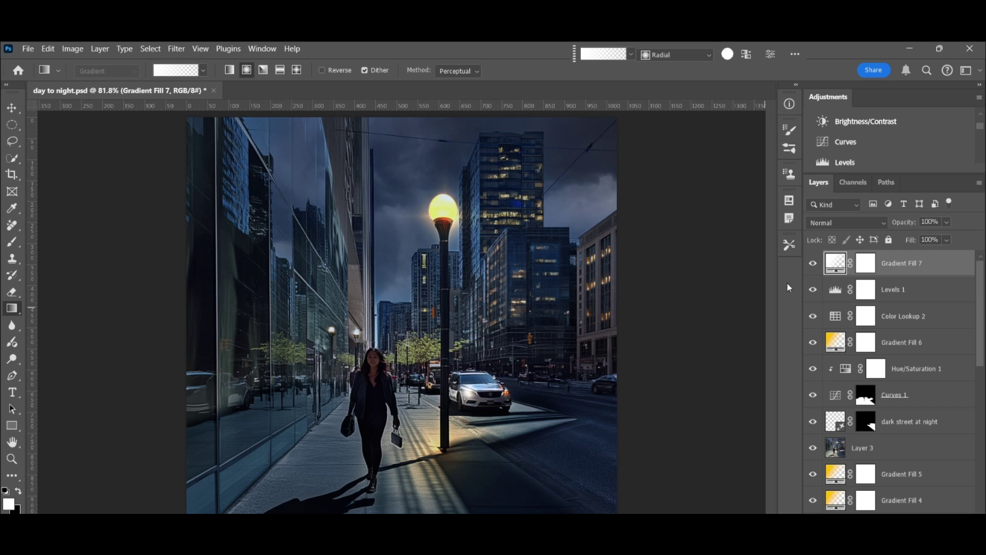
{"action": "left_click", "coordinate": [871, 225]}
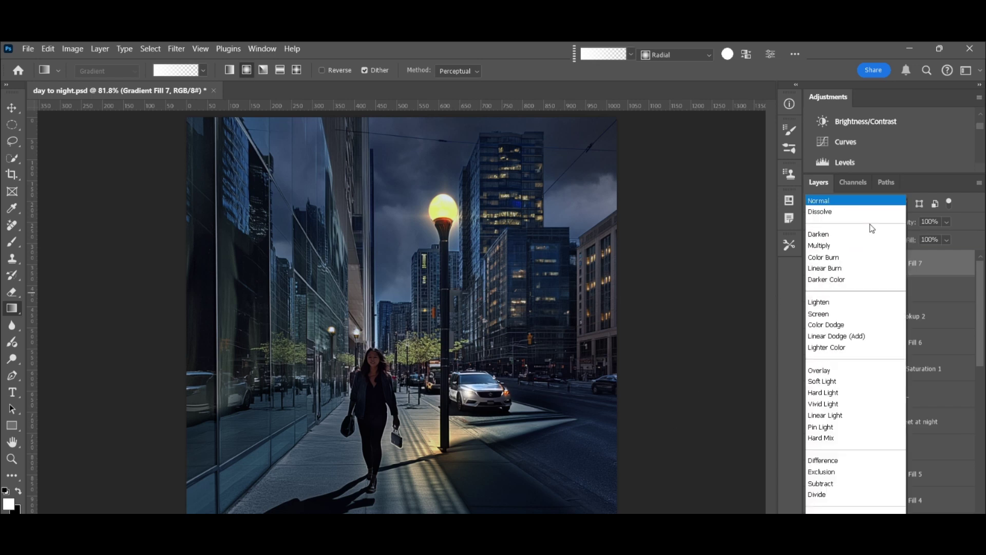
{"action": "left_click", "coordinate": [847, 326]}
Add a second Color Dodge white glow on the car's right headlight.
{"action": "key", "text": "ctrl+shift+alt+n"}
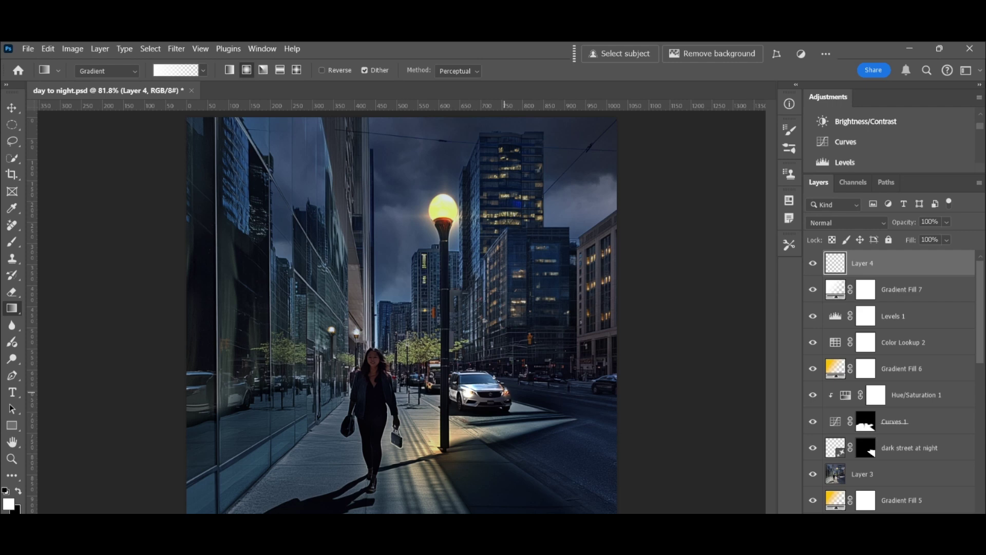
{"action": "left_click_drag", "start_coordinate": [505, 394], "coordinate": [511, 408]}
{"action": "left_click", "coordinate": [847, 223]}
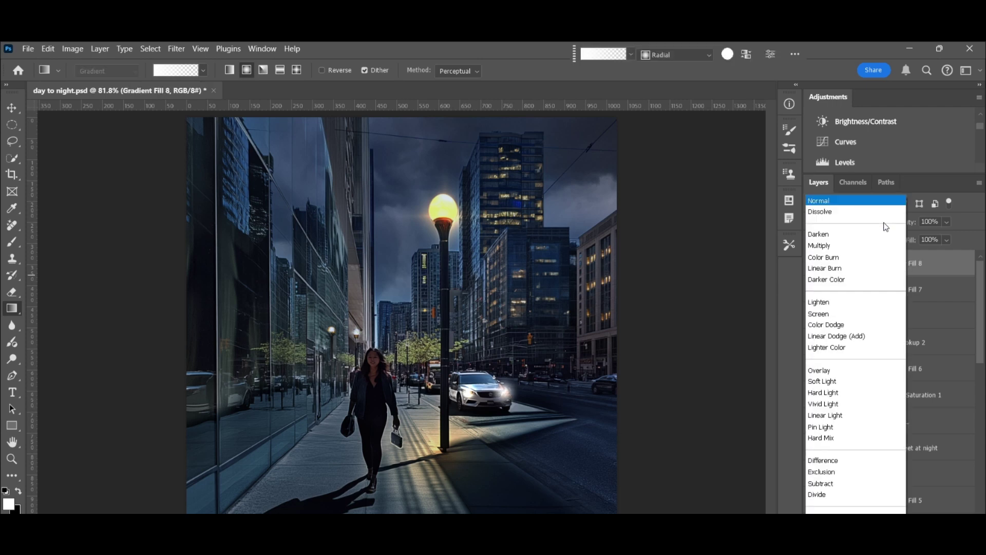
{"action": "left_click", "coordinate": [848, 325]}
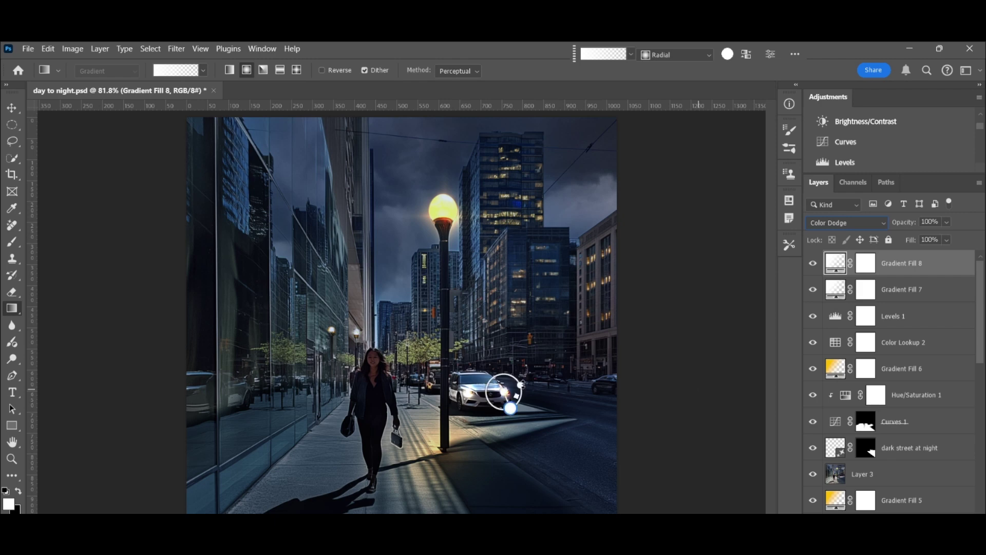
{"action": "left_click", "coordinate": [521, 385]}
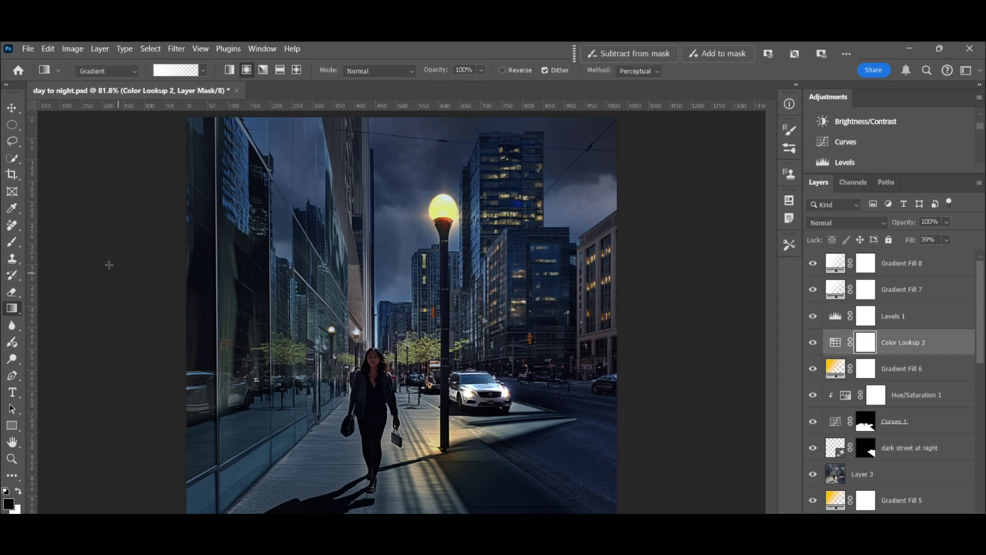
Paint black on the Color Lookup 2 mask over the walking woman's face and upper body.
{"action": "left_click", "coordinate": [12, 242]}
{"action": "mouse_move", "coordinate": [378, 355]}
{"action": "left_mouse_down"}
{"action": "mouse_move", "coordinate": [372, 373]}
{"action": "mouse_move", "coordinate": [386, 396]}
{"action": "mouse_move", "coordinate": [381, 373]}
{"action": "left_mouse_up"}
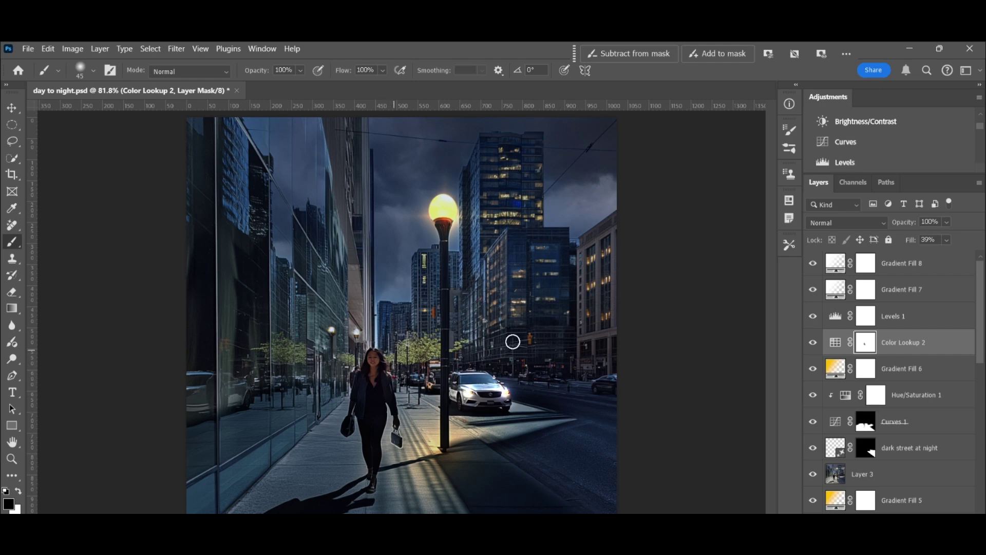